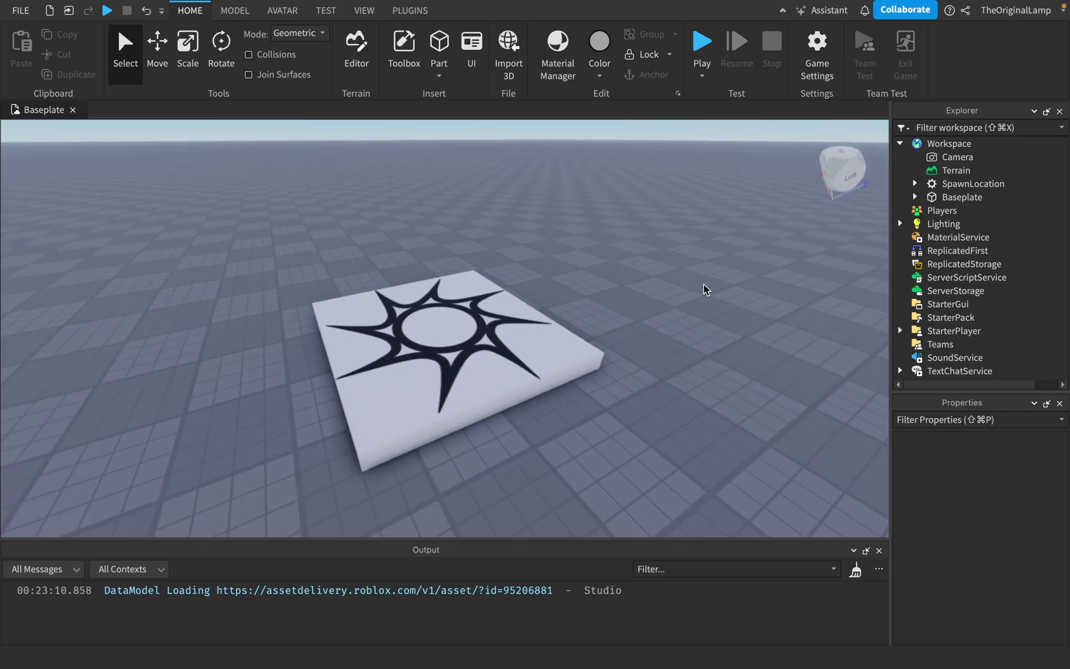
scroll(703, 284, down, 4)
scroll(704, 284, up, 5)
scroll(703, 284, down, 5)
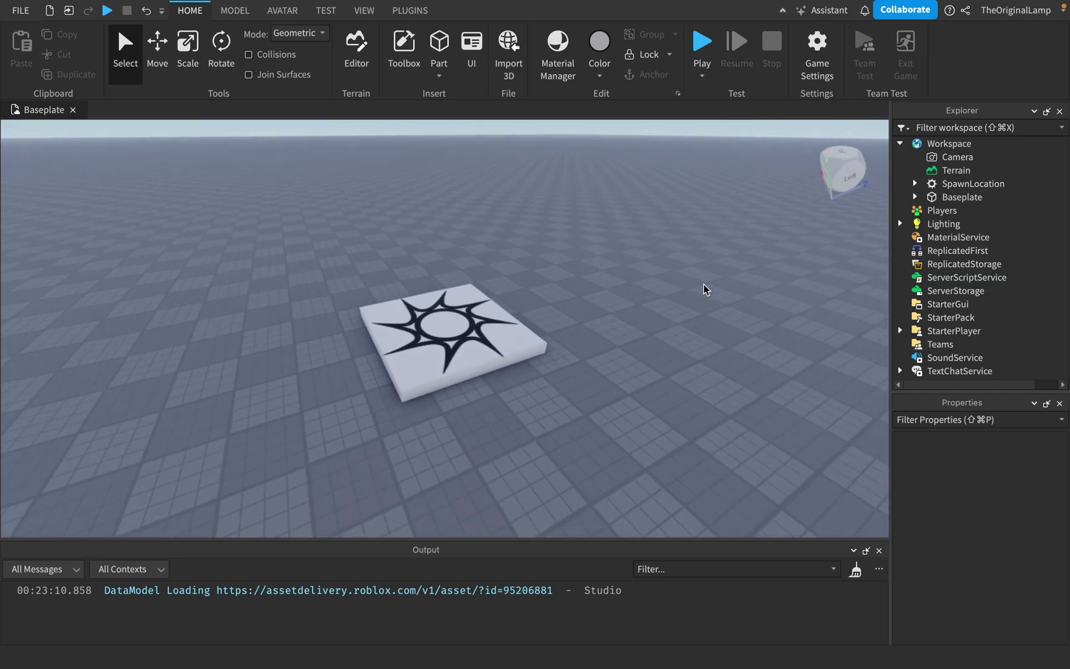
scroll(704, 284, up, 4)
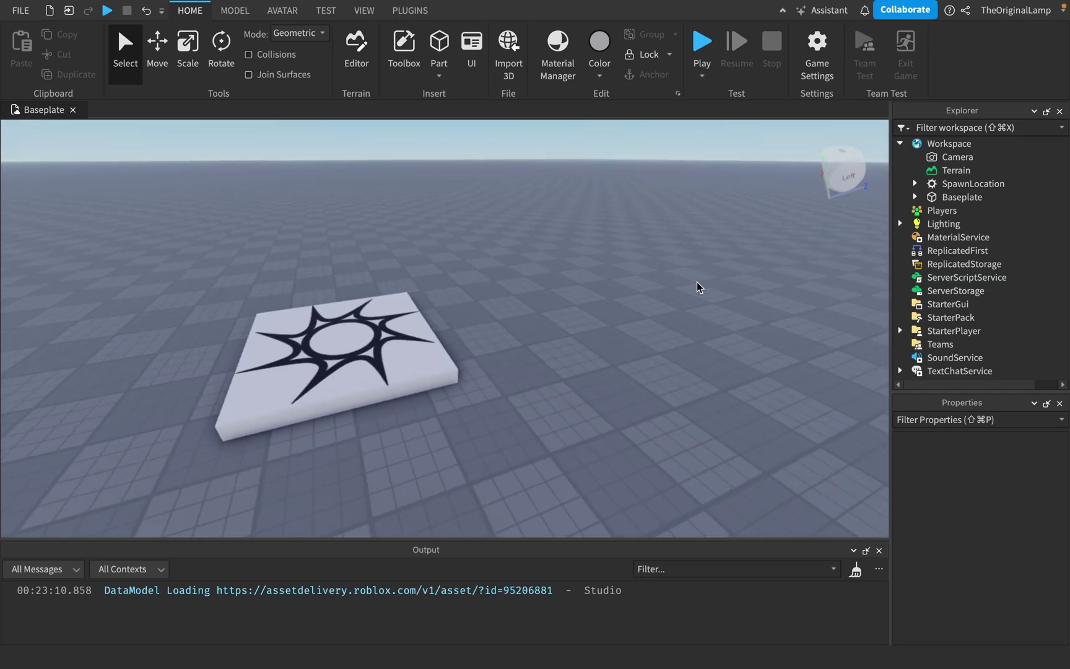
Insert a new Part into the Workspace beside the spawn location and select it.
key(d)
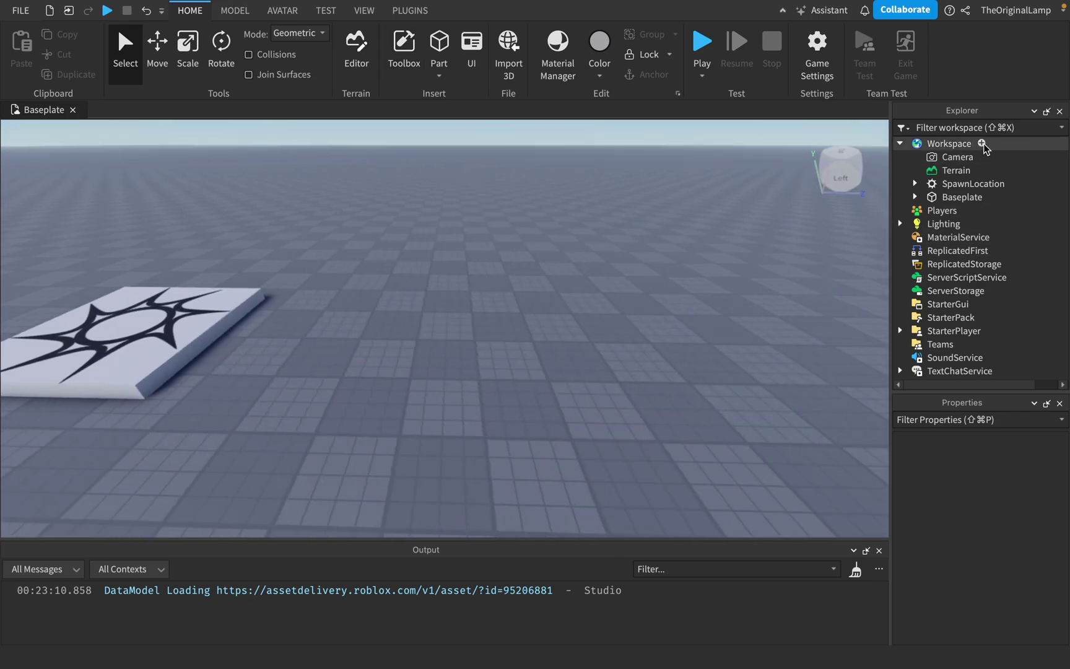
click(982, 143)
text(par)
key(Return)
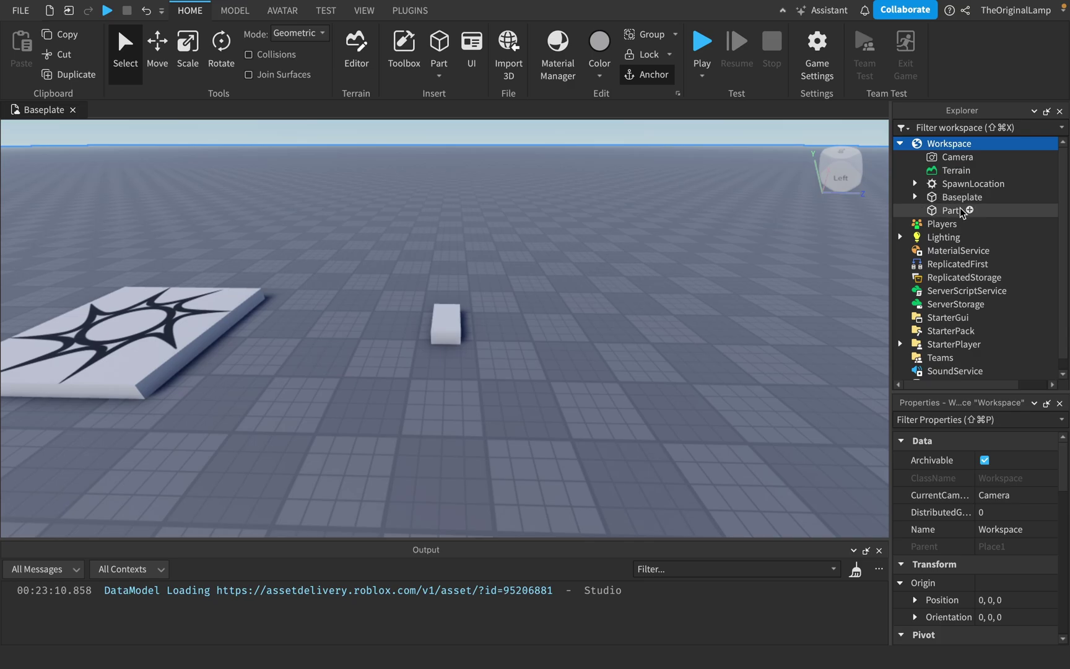
click(954, 211)
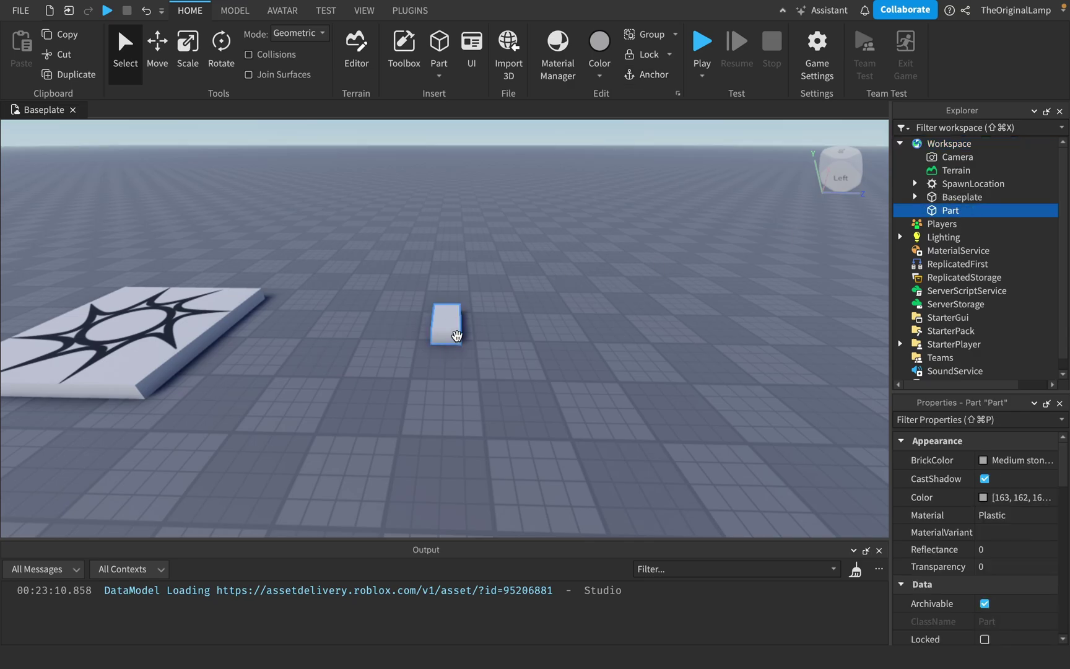
scroll(563, 321, up, 5)
scroll(387, 271, down, 3)
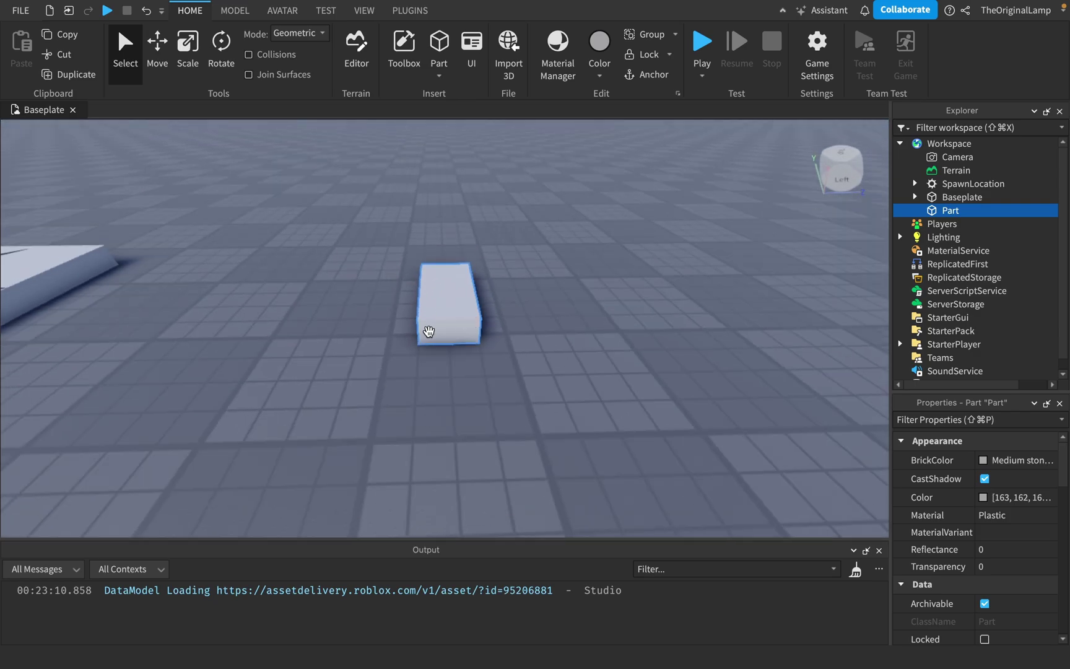
scroll(502, 228, down, 3)
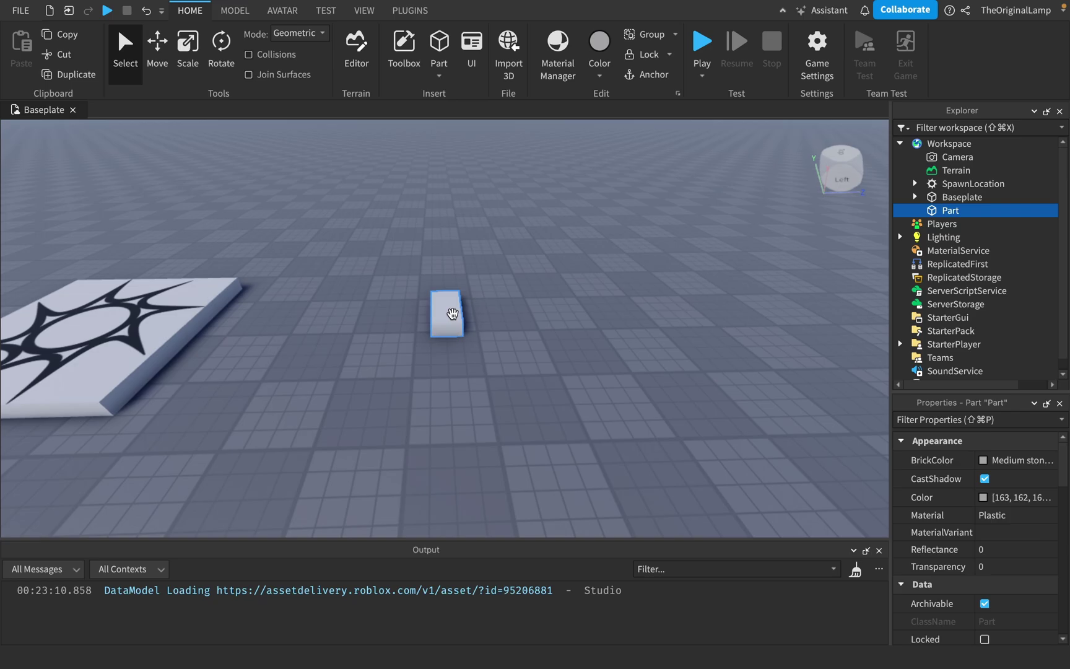
key(w)
right_drag(711, 293, 528, 315)
key(s)
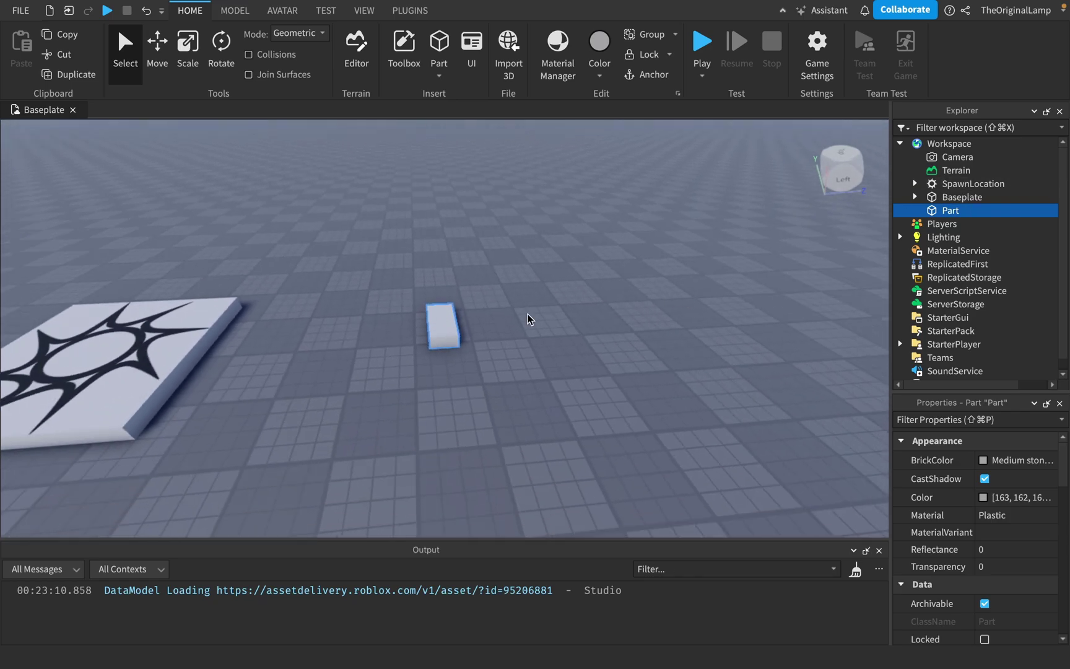
scroll(665, 281, up, 4)
key(s)
right_drag(737, 302, 737, 302)
key(w)
key(s)
key(w)
key(s)
key(w)
scroll(737, 305, down, 2)
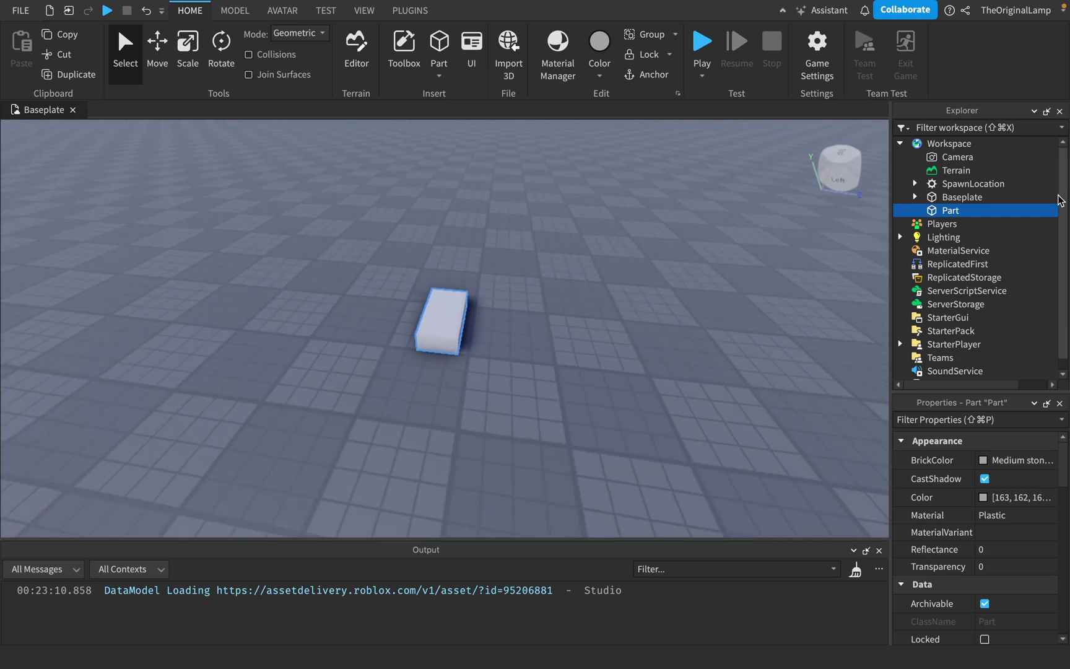
Add a ParticleEmitter inside the Part.
click(969, 211)
text(pa)
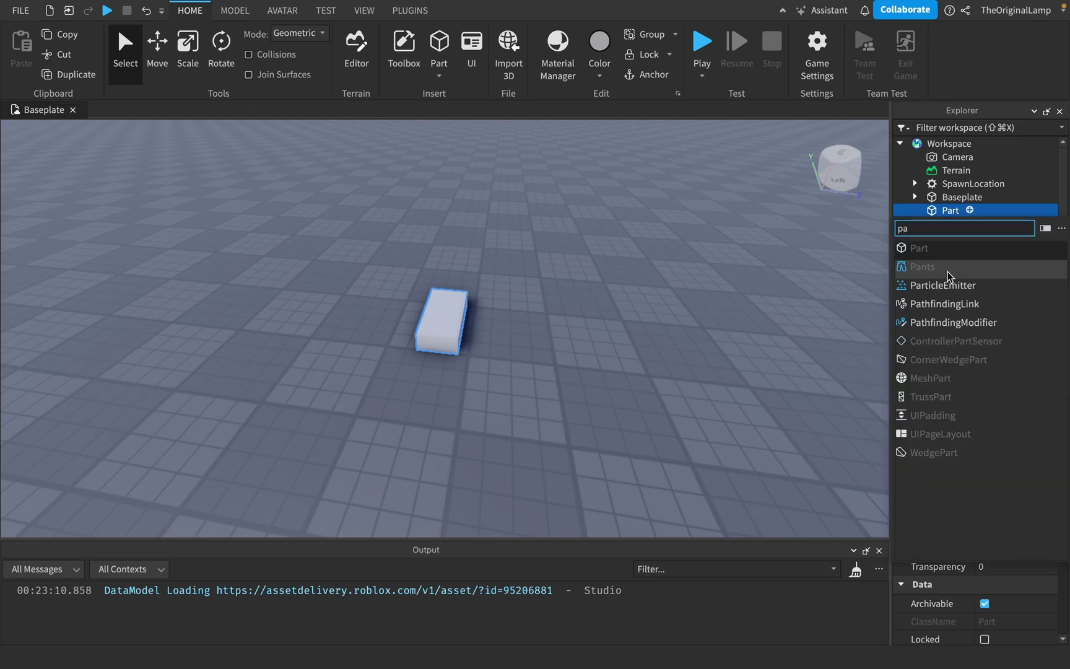
click(946, 288)
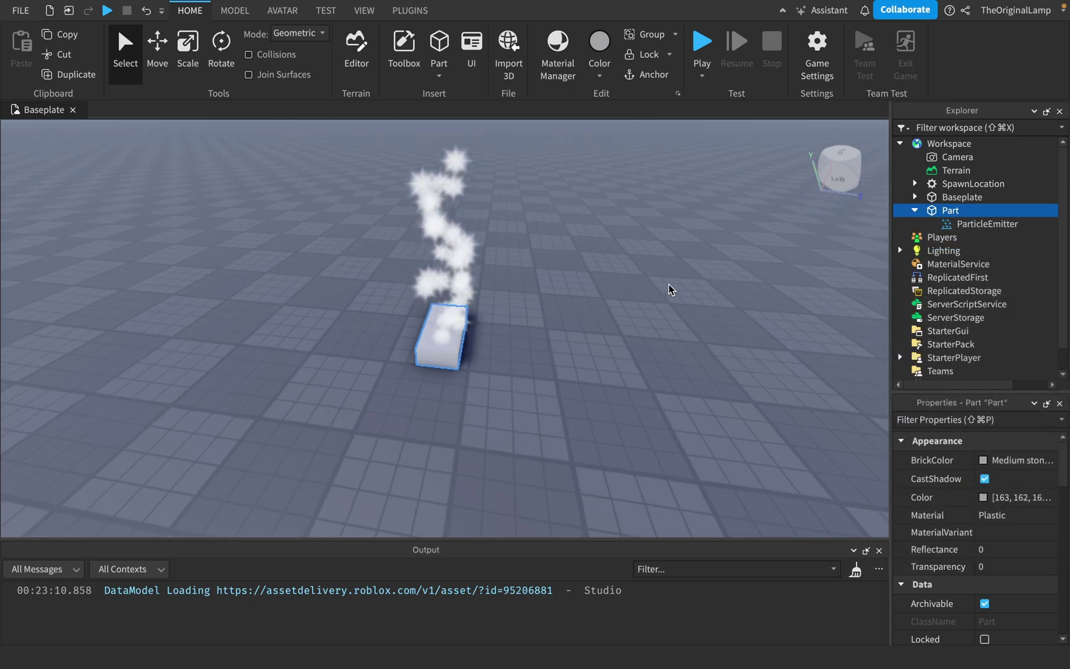
scroll(668, 286, down, 2)
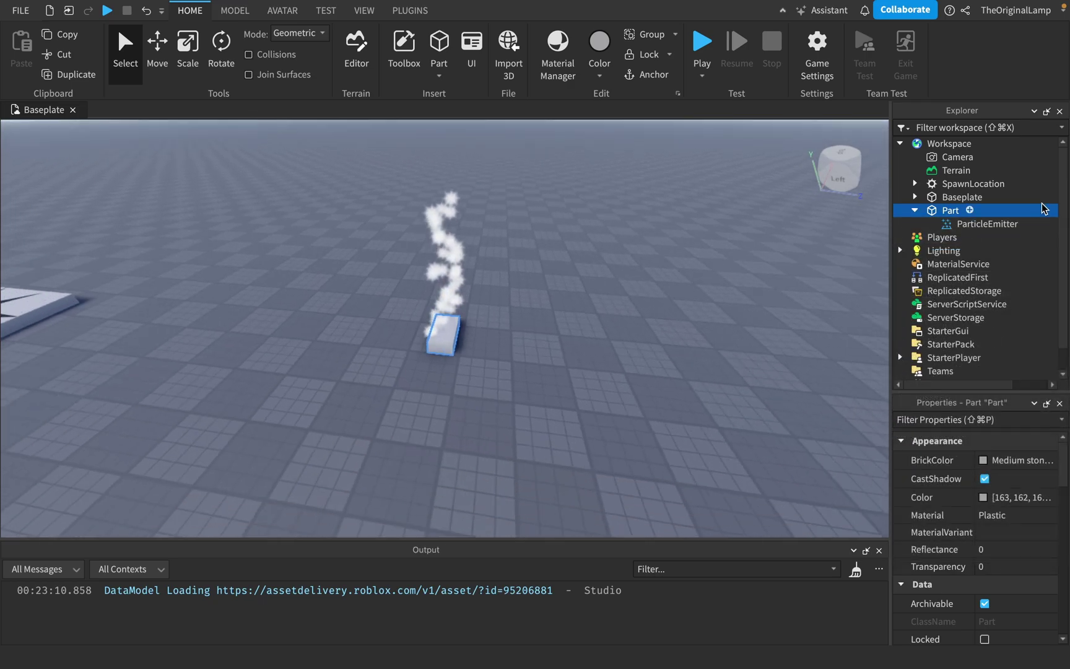
Open the Toolbox and browse the marketplace images for confetti textures.
click(404, 50)
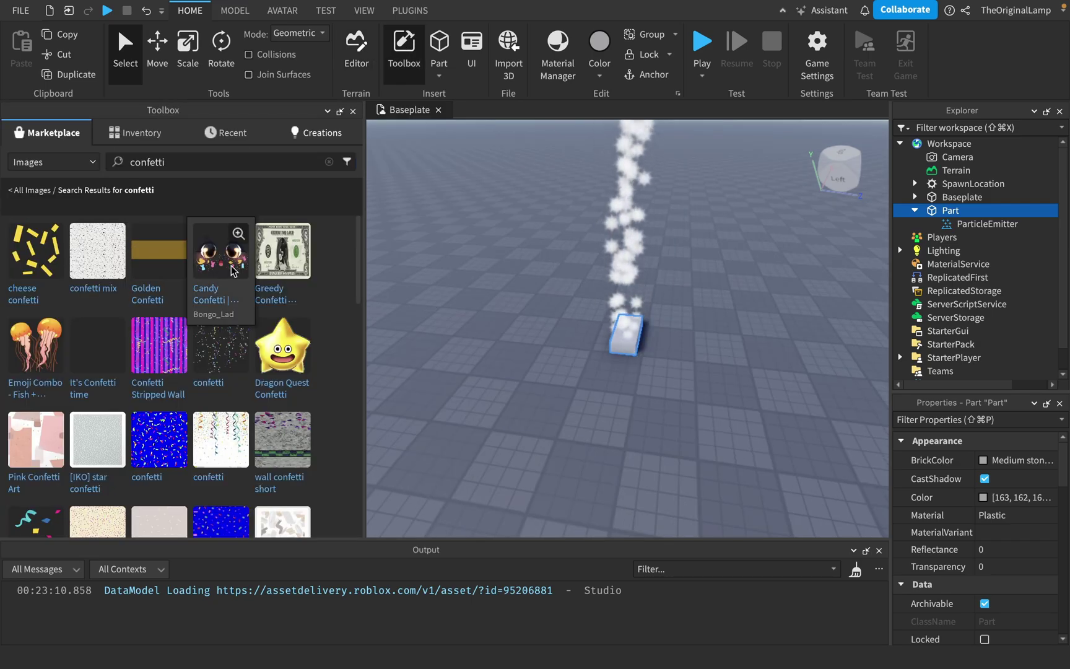
scroll(160, 251, down, 5)
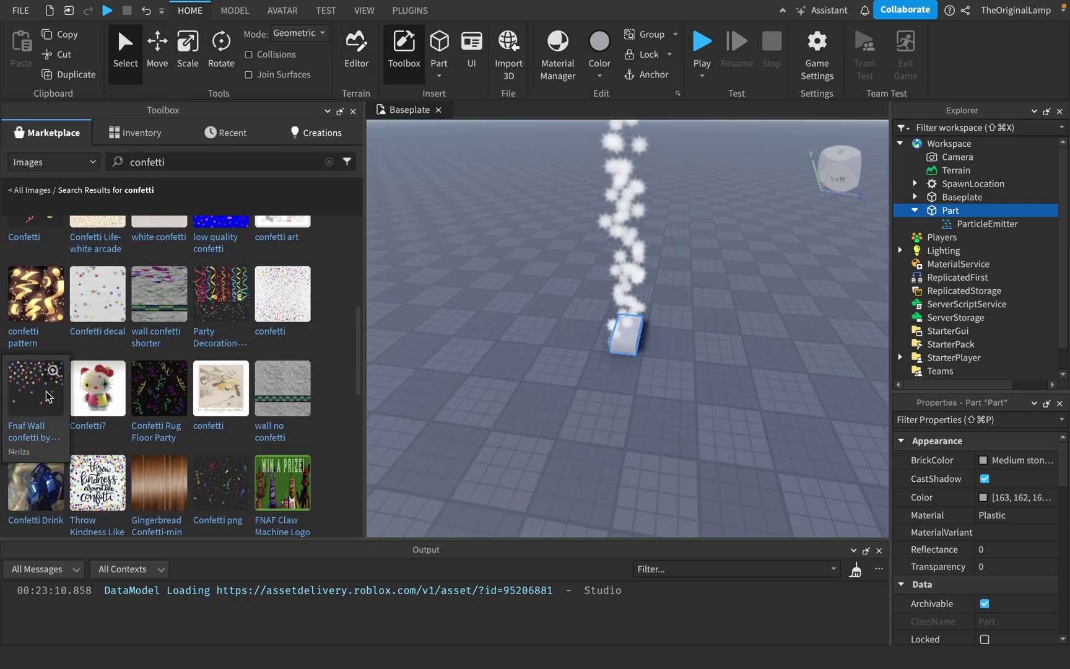
scroll(39, 407, down, 5)
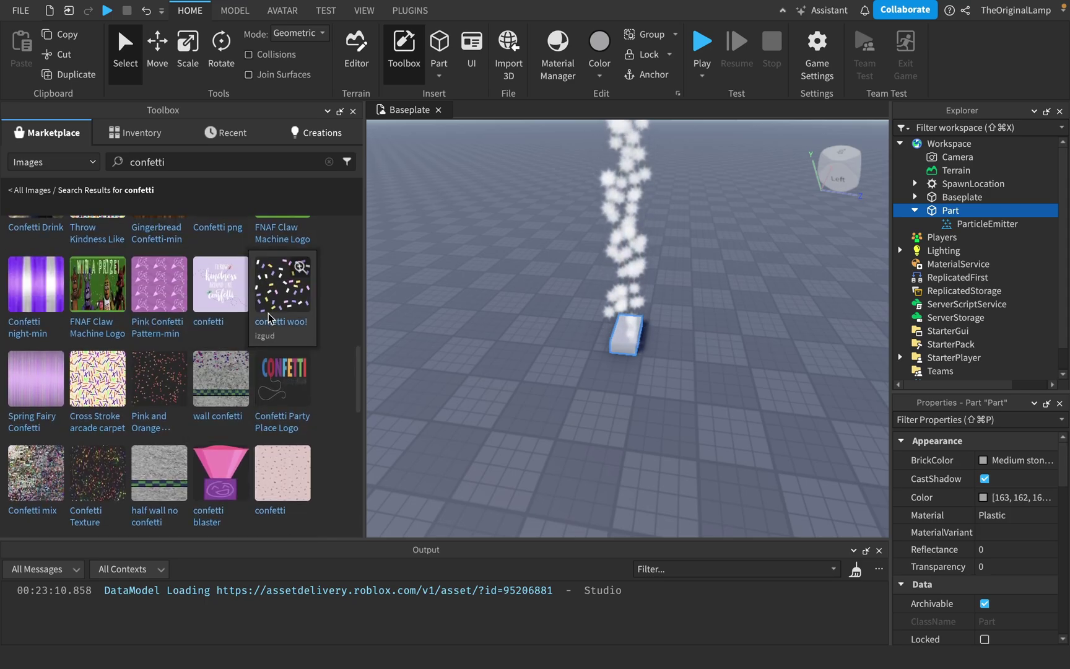
scroll(272, 303, up, 10)
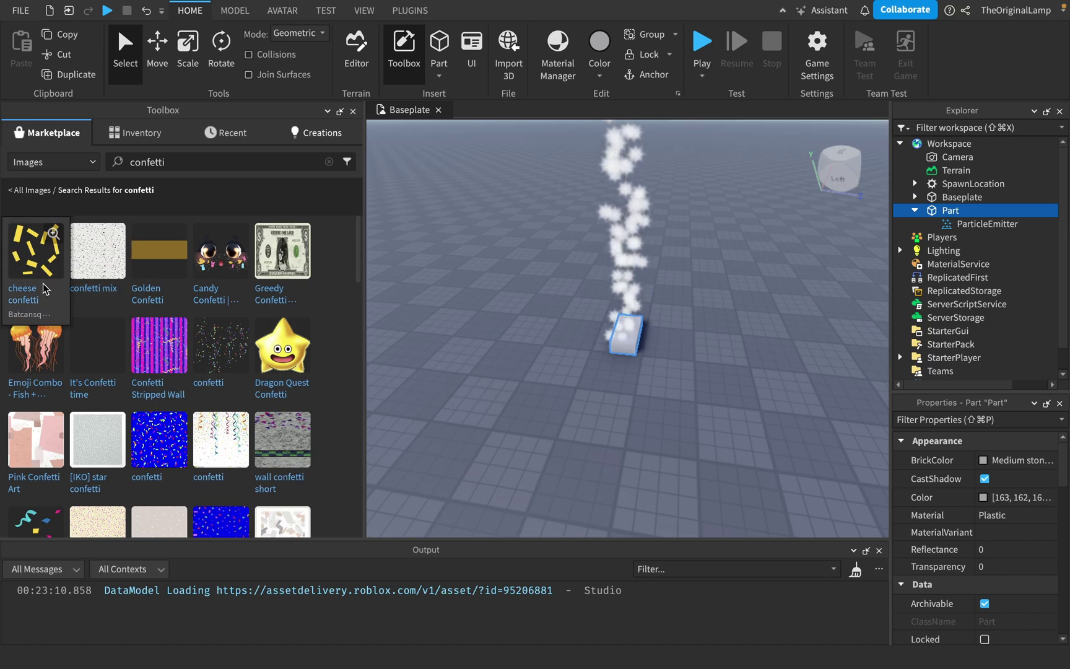
Copy the asset ID of the fine multicoloured "confetti" image and apply it as the ParticleEmitter's Texture.
right_click(237, 361)
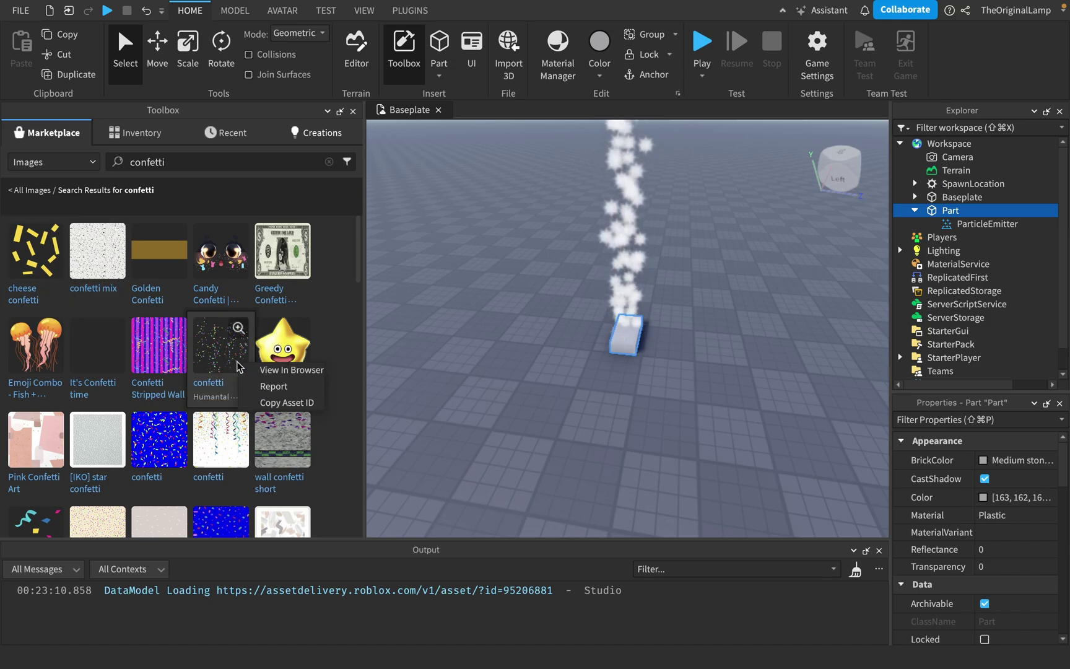
click(262, 398)
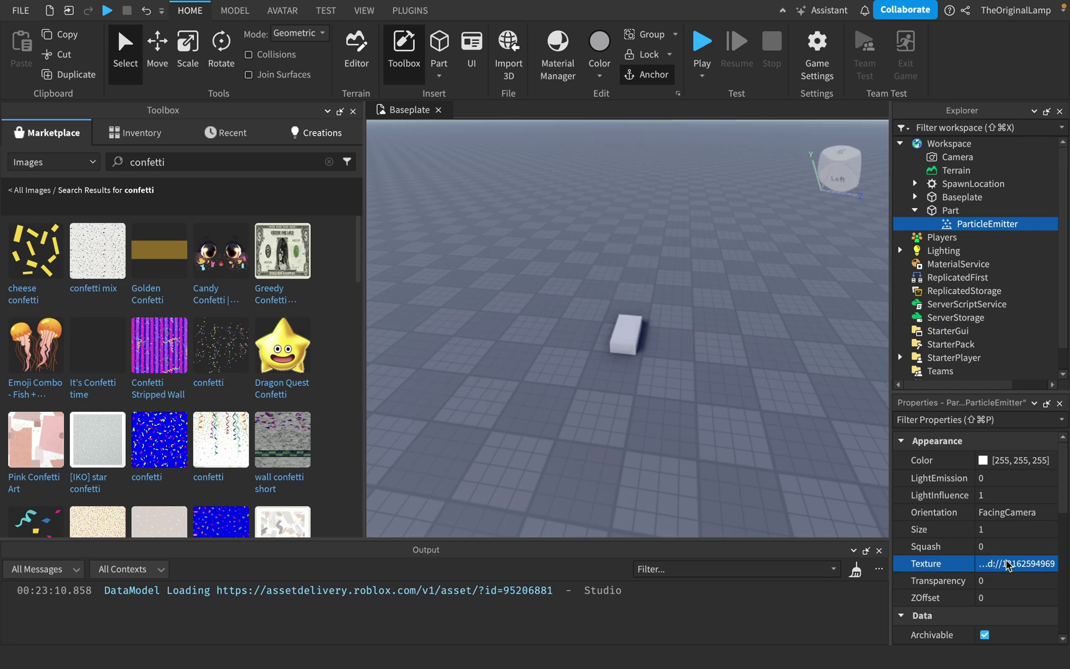
right_drag(794, 334, 795, 332)
scroll(795, 334, up, 8)
scroll(795, 333, down, 6)
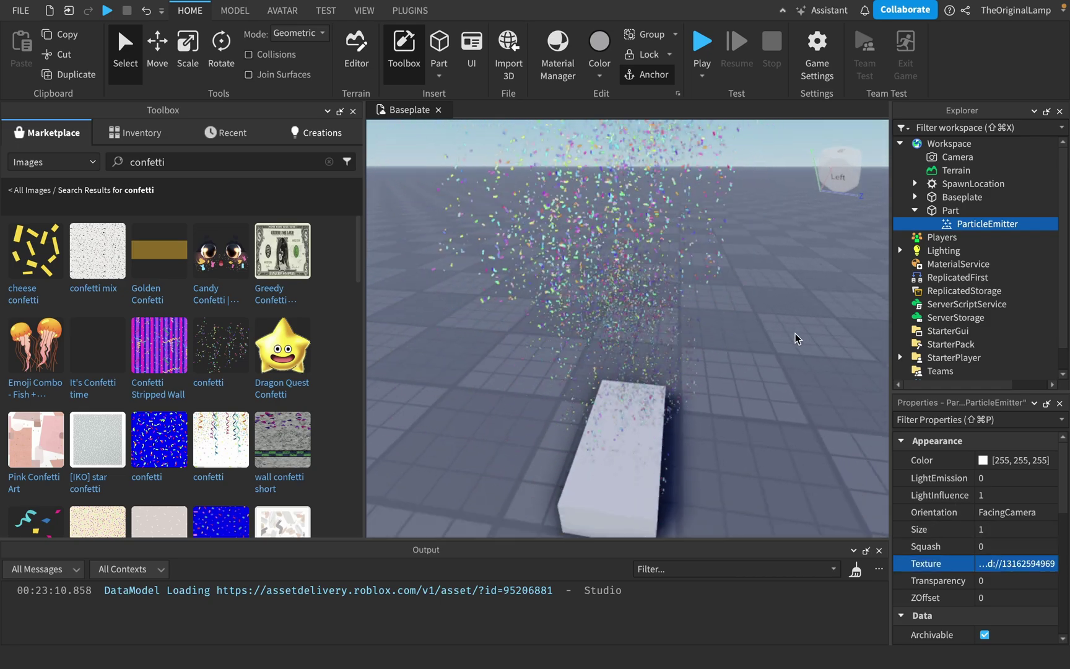
scroll(795, 334, down, 2)
scroll(796, 334, up, 5)
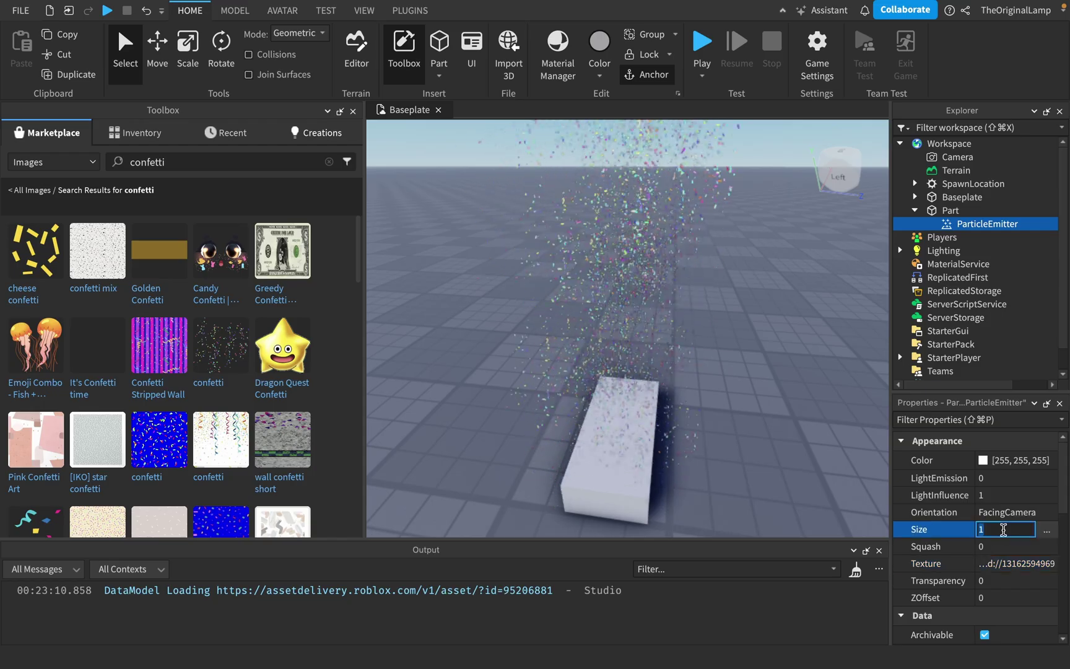
Set the ParticleEmitter's Size to 3 and check the confetti column from different distances.
click(1018, 533)
text(3)
key(Return)
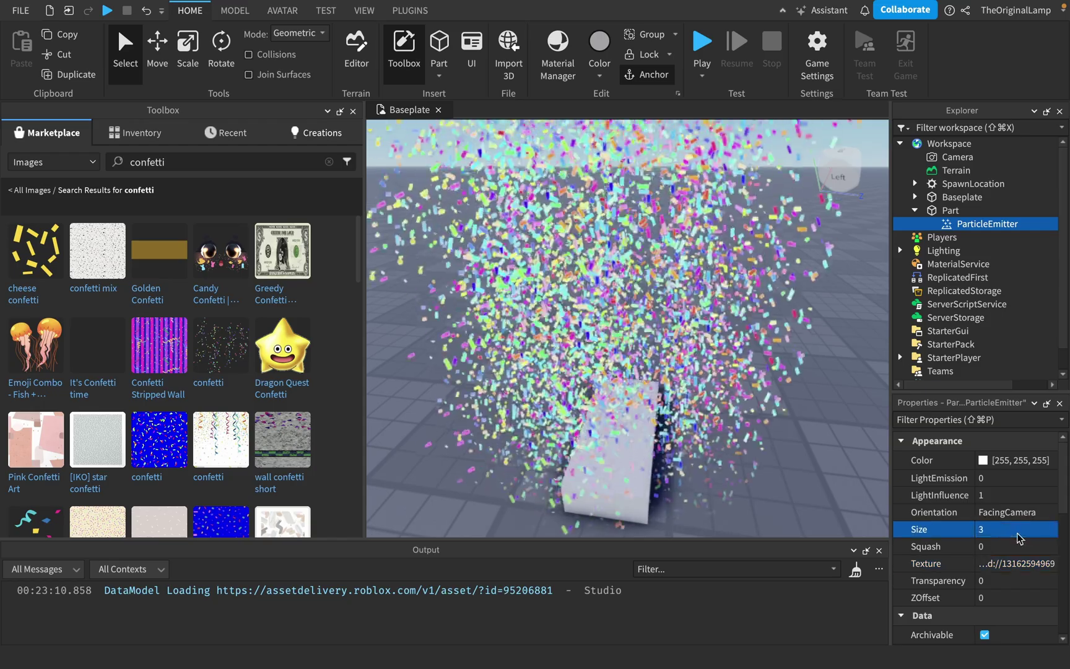
scroll(852, 478, down, 5)
right_drag(852, 477, 852, 478)
scroll(852, 478, down, 3)
scroll(852, 478, up, 6)
scroll(851, 478, down, 8)
scroll(851, 478, down, 4)
scroll(852, 478, up, 8)
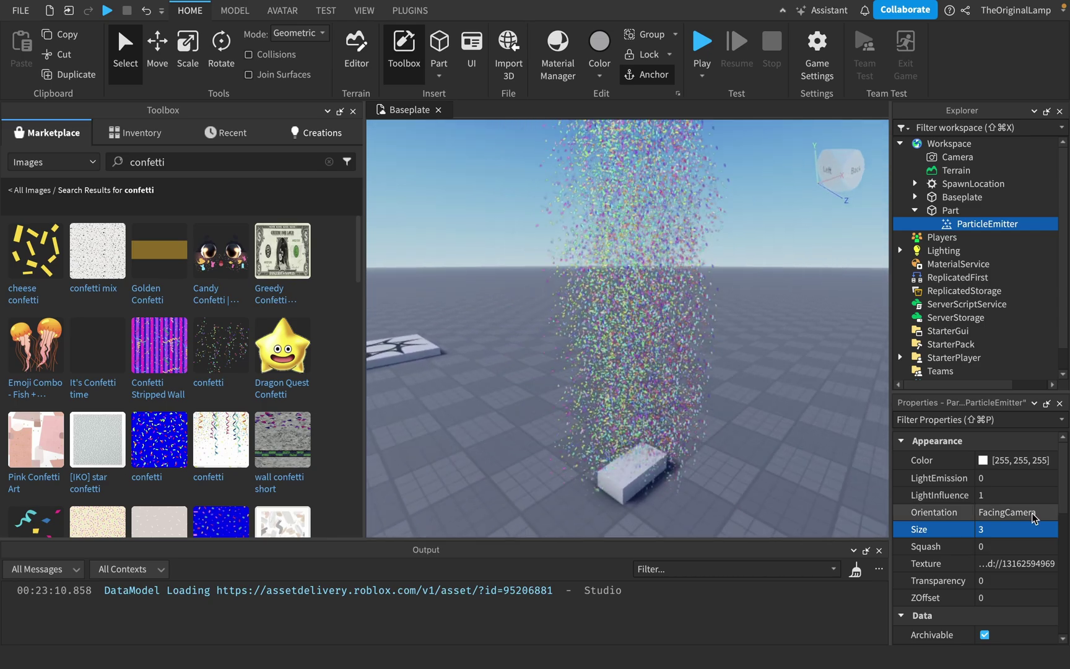
click(1031, 514)
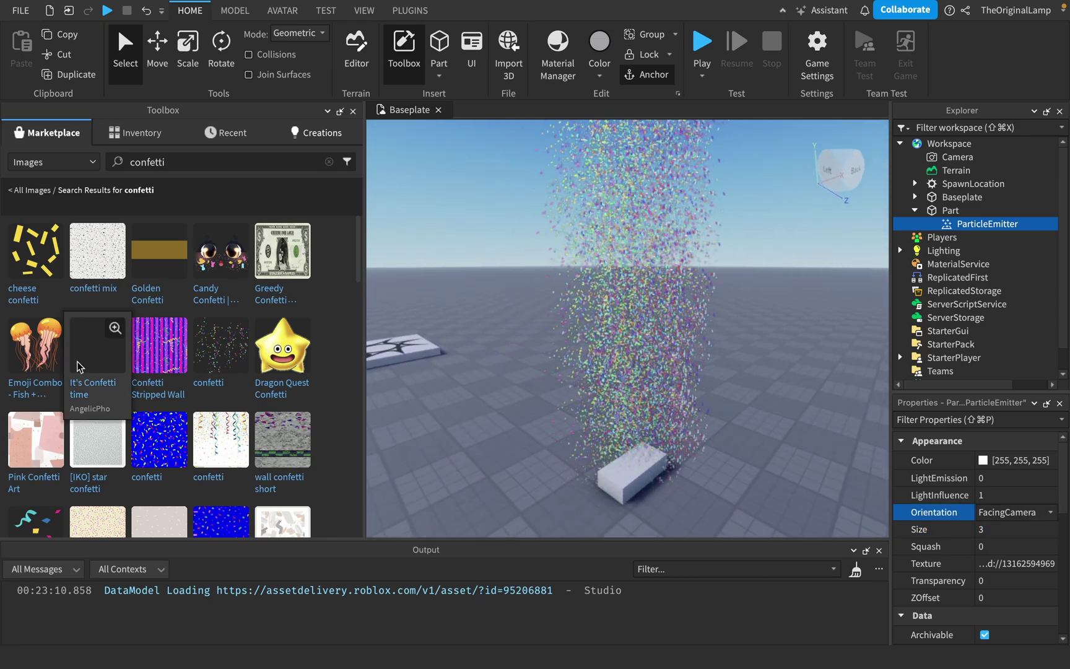
Copy the asset ID of the "Confetti" image with streamers and use it as the ParticleEmitter's Texture.
scroll(24, 328, down, 3)
right_click(23, 329)
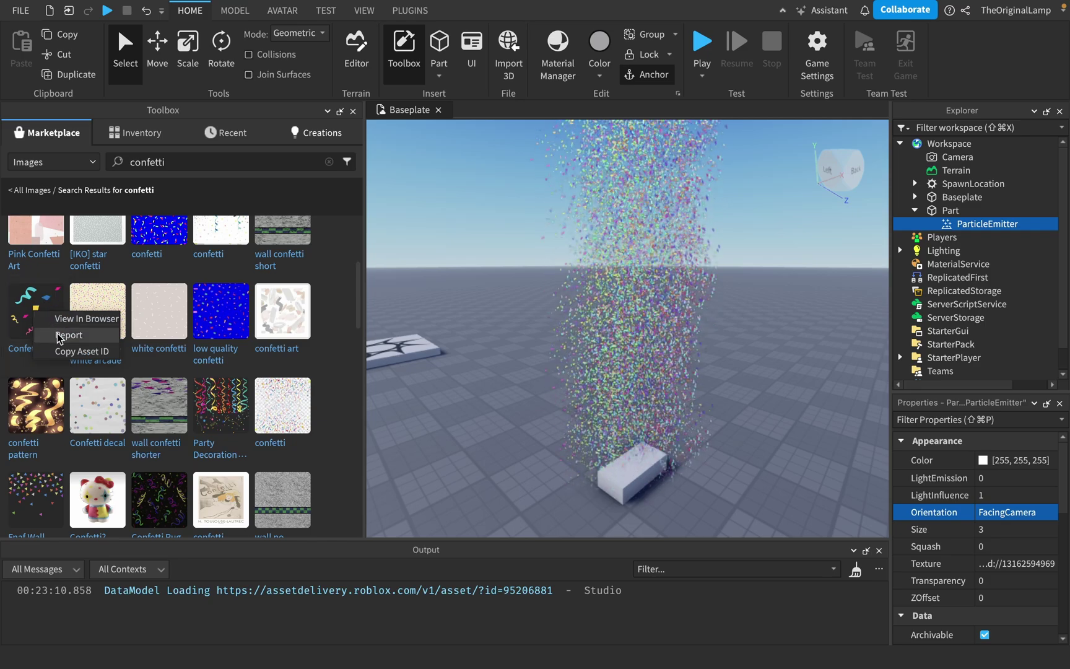
click(38, 338)
click(1003, 563)
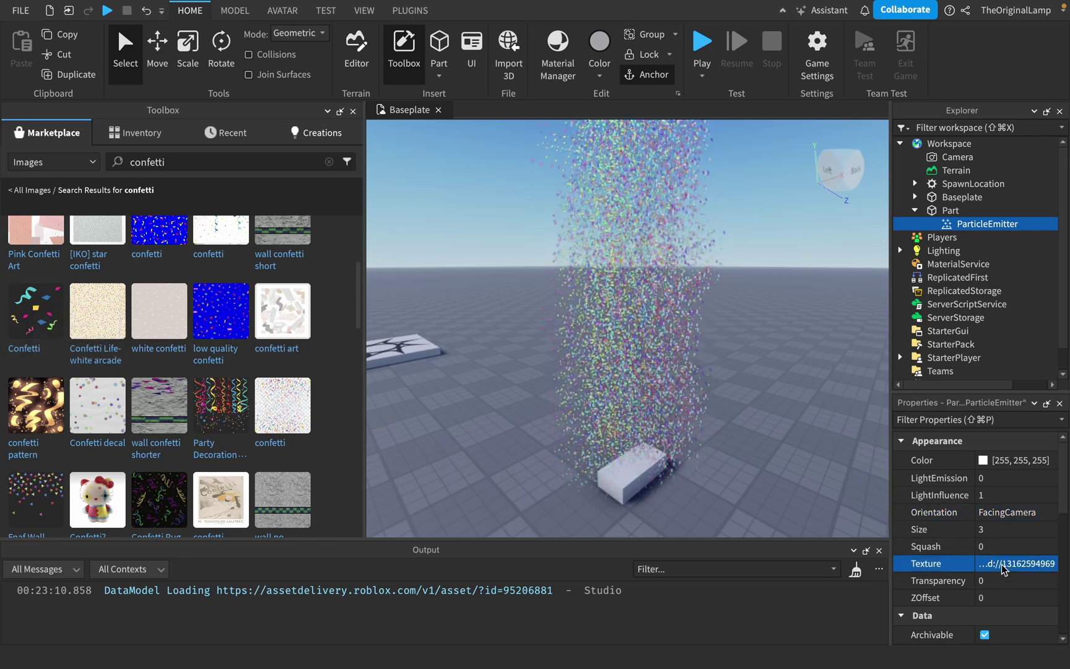
key(ctrl+v)
key(Return)
key(s)
right_drag(756, 416, 755, 416)
key(w)
key(s)
scroll(787, 392, up, 5)
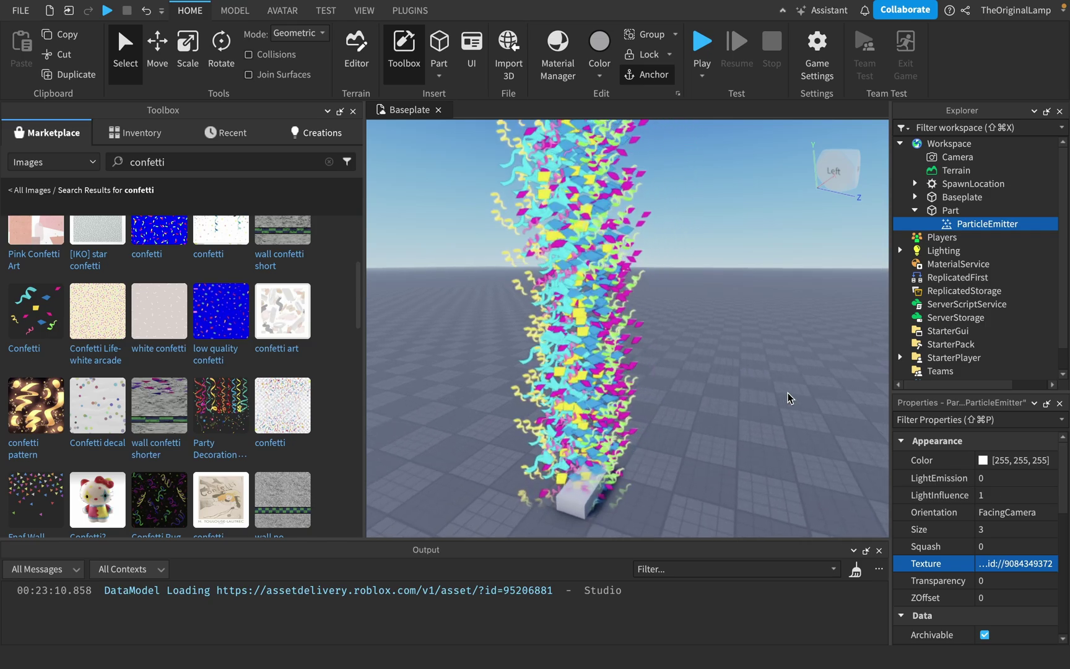
Close the Toolbox and clear the selection in the scene.
scroll(236, 220, down, 10)
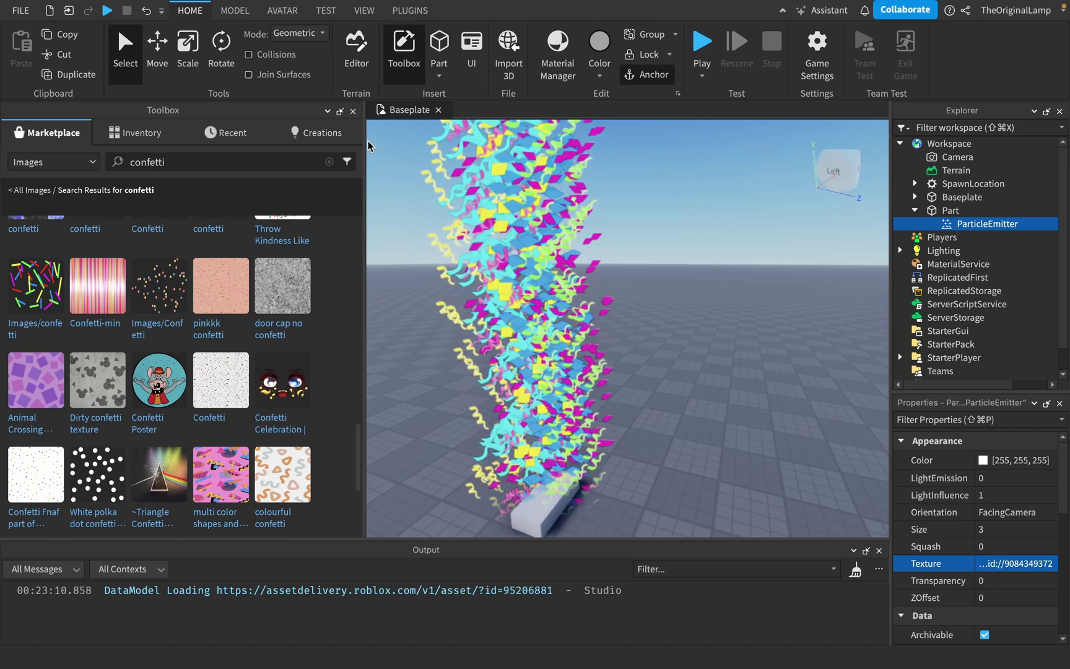
click(353, 111)
scroll(595, 293, down, 5)
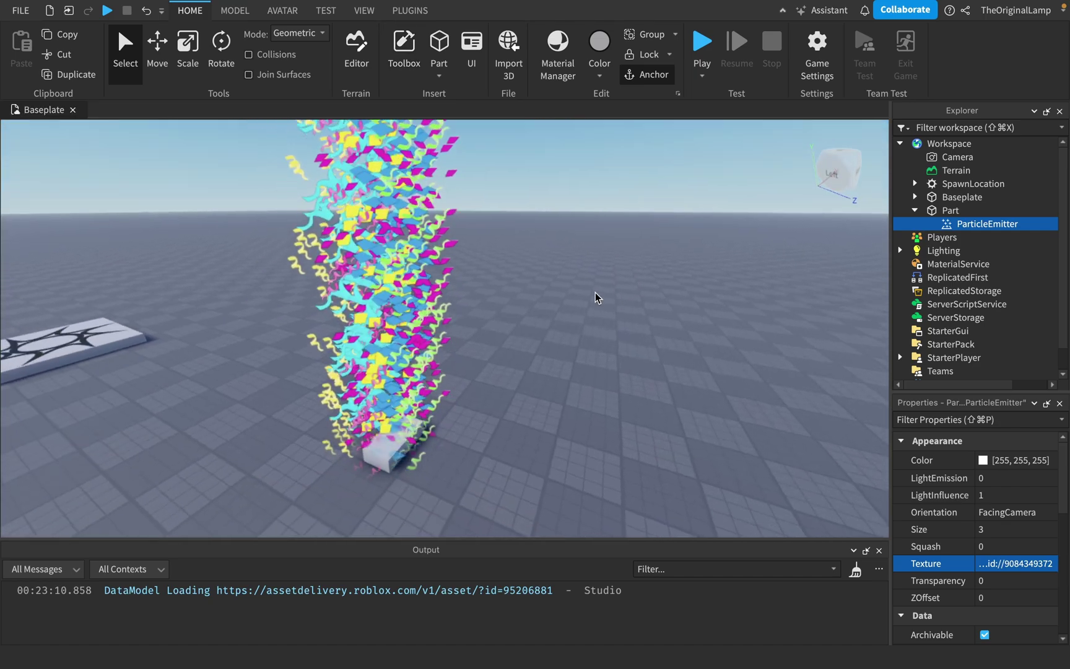
click(594, 296)
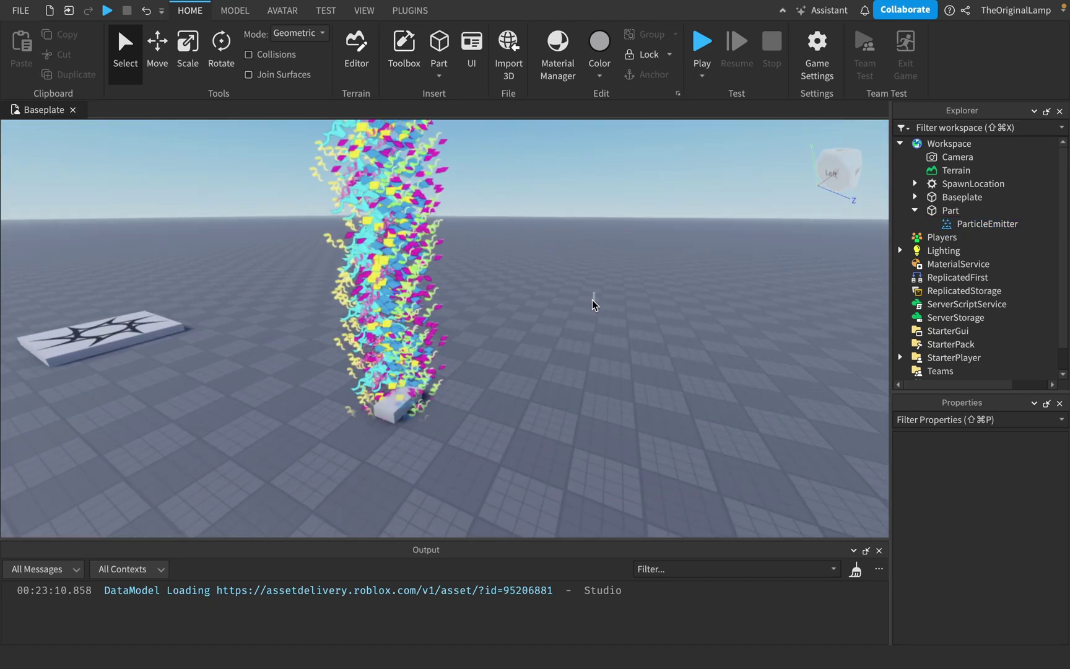
Select the Part holding the emitter and move it straight up, well above the baseplate.
click(951, 210)
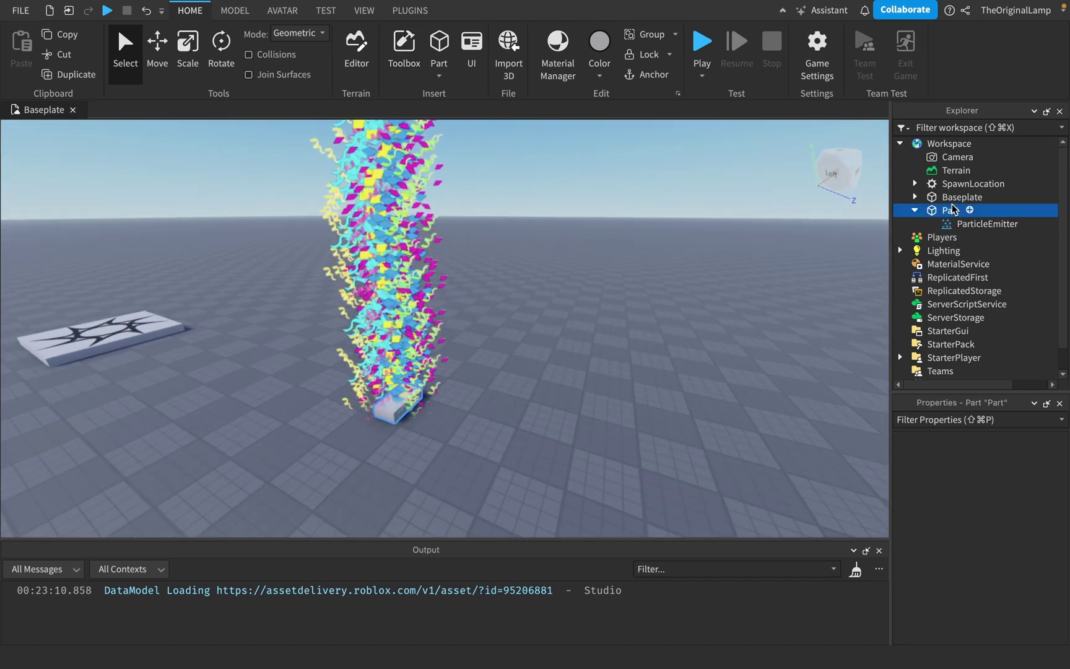
key(s)
right_drag(581, 370, 580, 369)
key(w)
key(a)
key(s)
key(w)
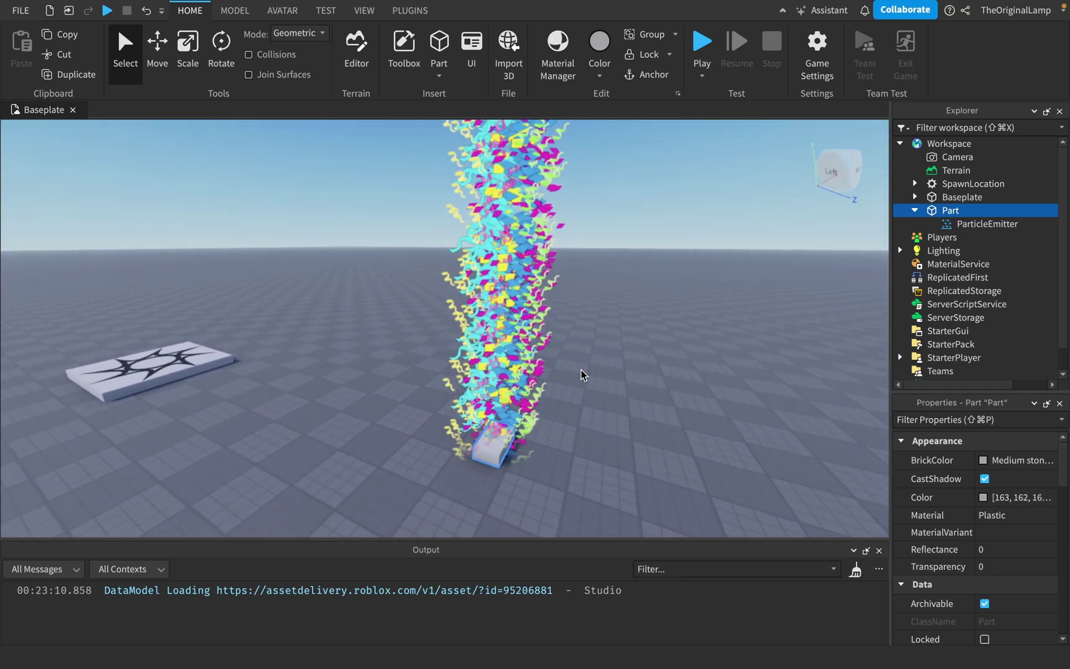
key(s)
key(super+2)
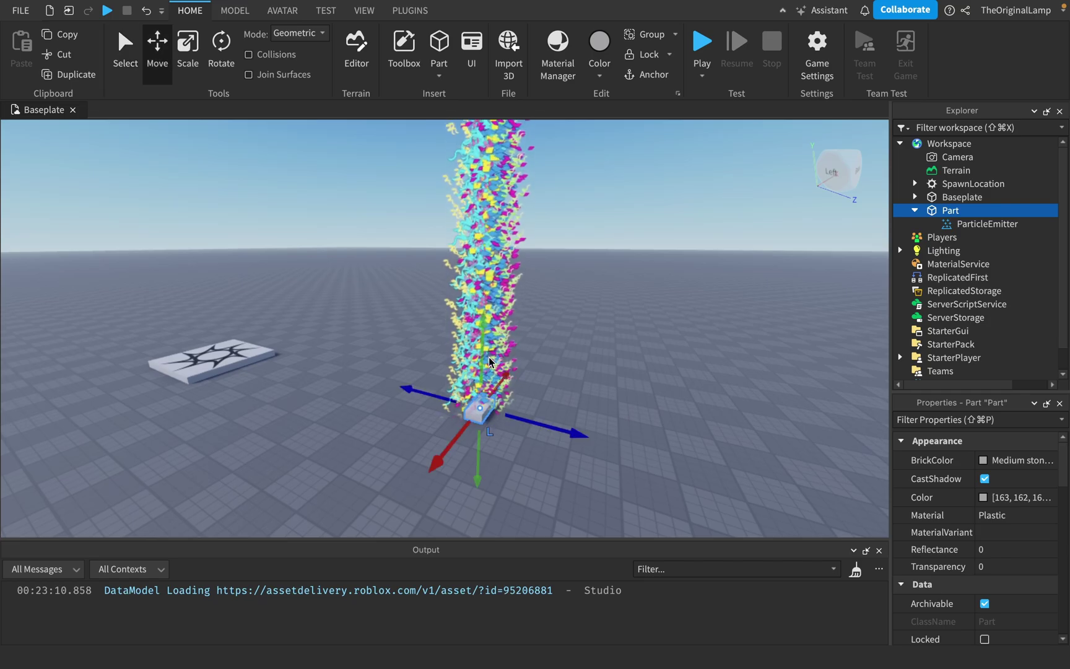
drag(488, 357, 508, 188)
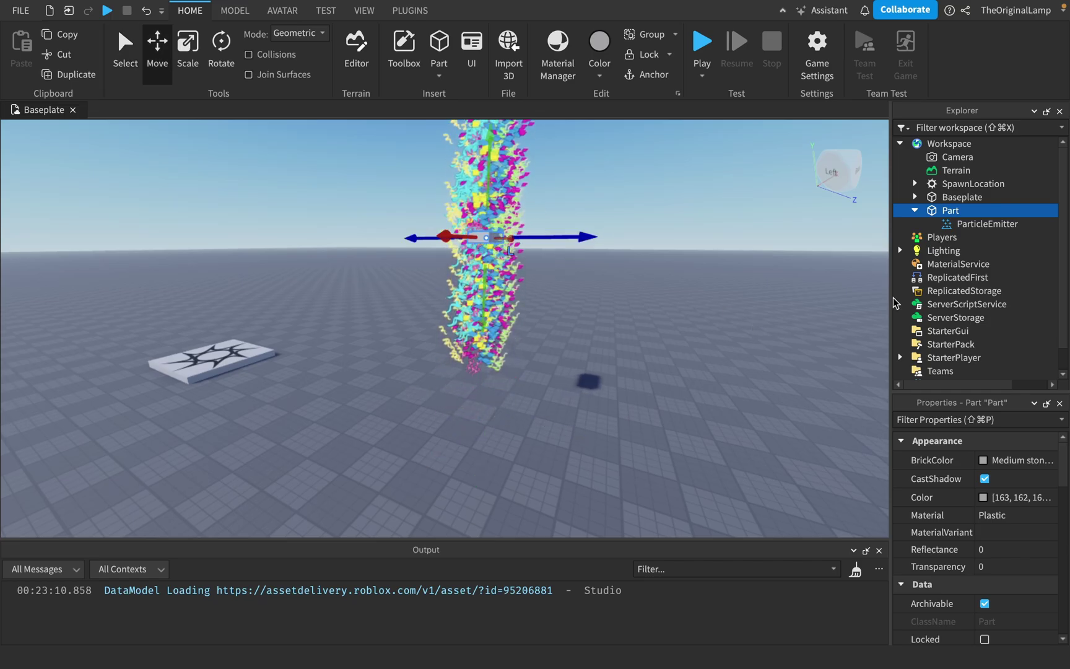
Anchor the Part that holds the ParticleEmitter.
scroll(1008, 490, down, 1)
scroll(1008, 490, down, 5)
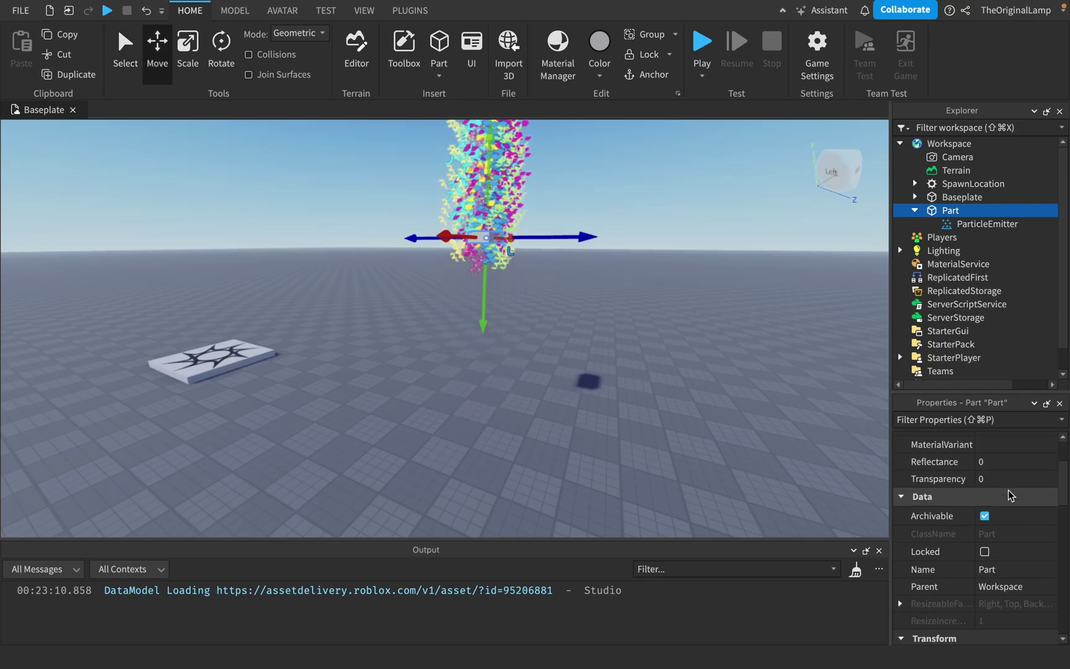
scroll(1008, 490, down, 5)
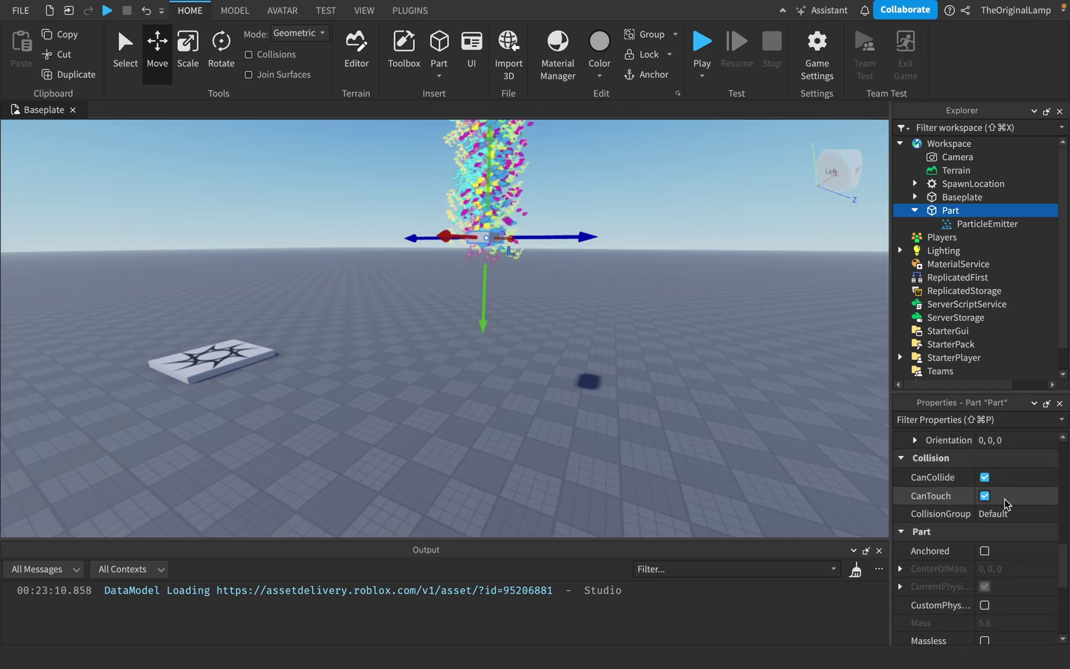
click(984, 551)
Move the anchored Part further straight up and view the confetti from several sides.
right_drag(635, 345, 610, 330)
scroll(610, 330, down, 2)
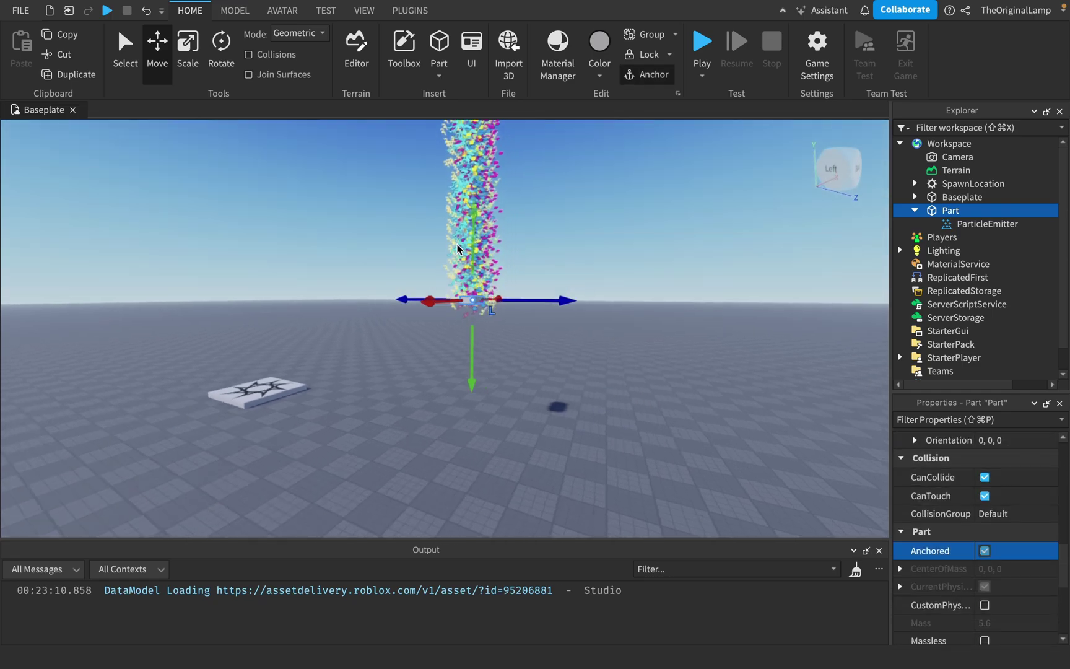
drag(476, 234, 480, 162)
key(f)
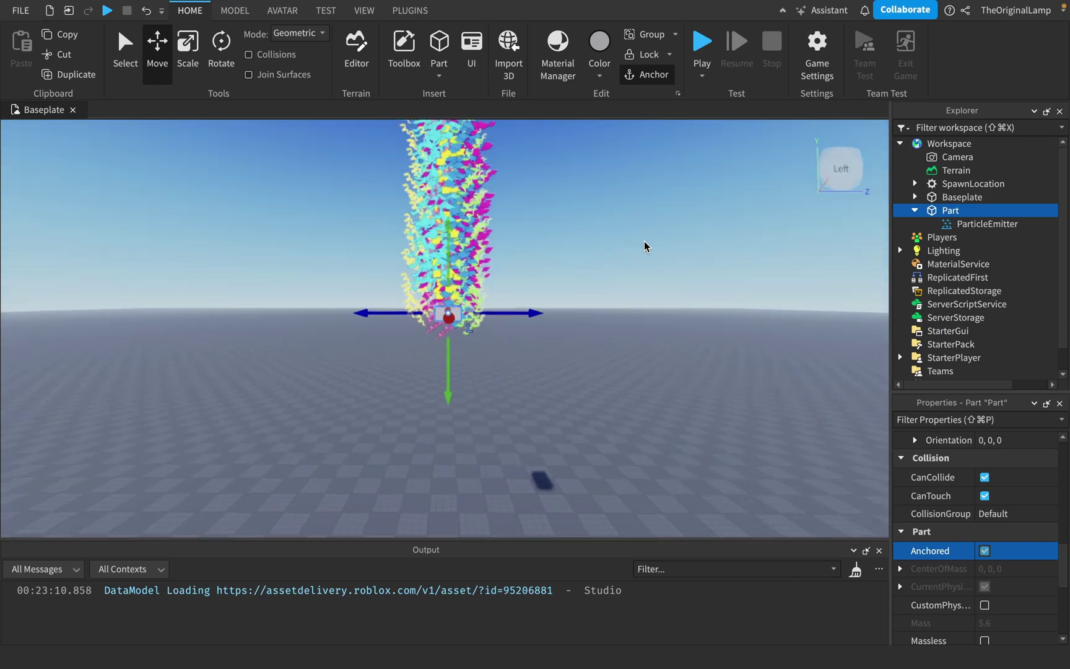
key(d)
right_drag(644, 241, 646, 241)
scroll(712, 253, up, 3)
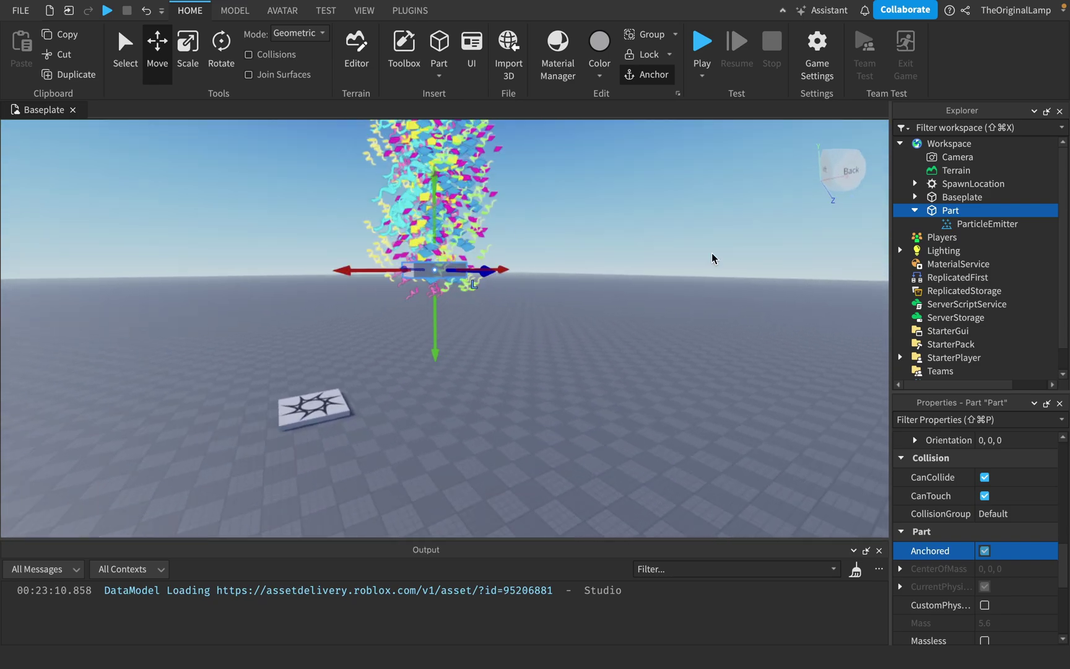
right_drag(712, 253, 712, 255)
scroll(722, 207, down, 4)
Select the ParticleEmitter under the Part and set its Rotation to 100.
click(951, 223)
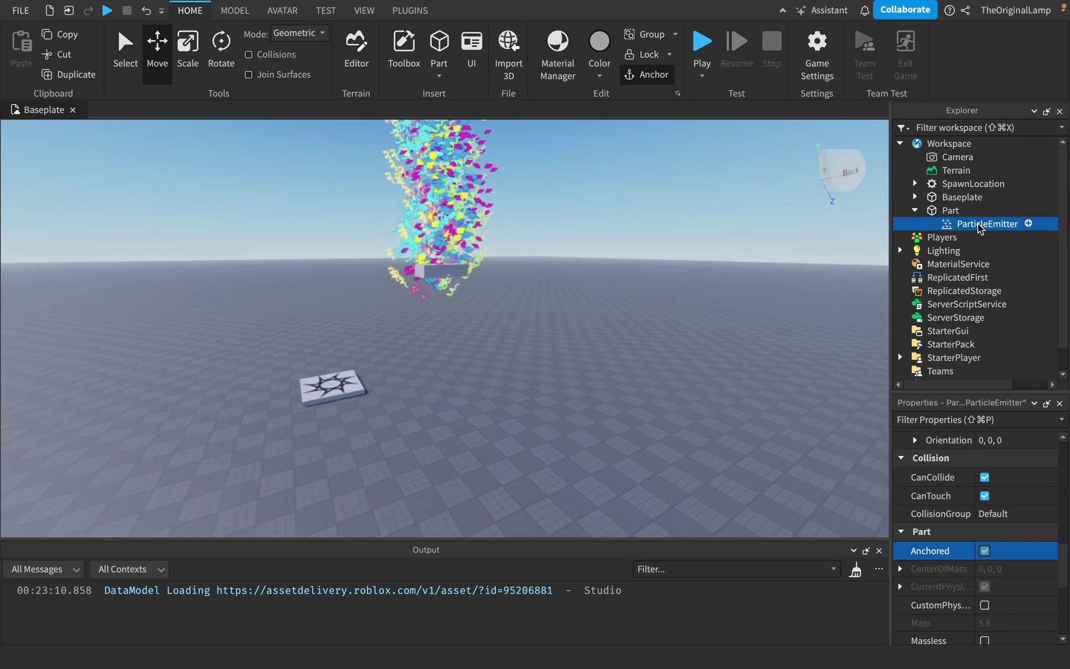
click(952, 211)
click(978, 224)
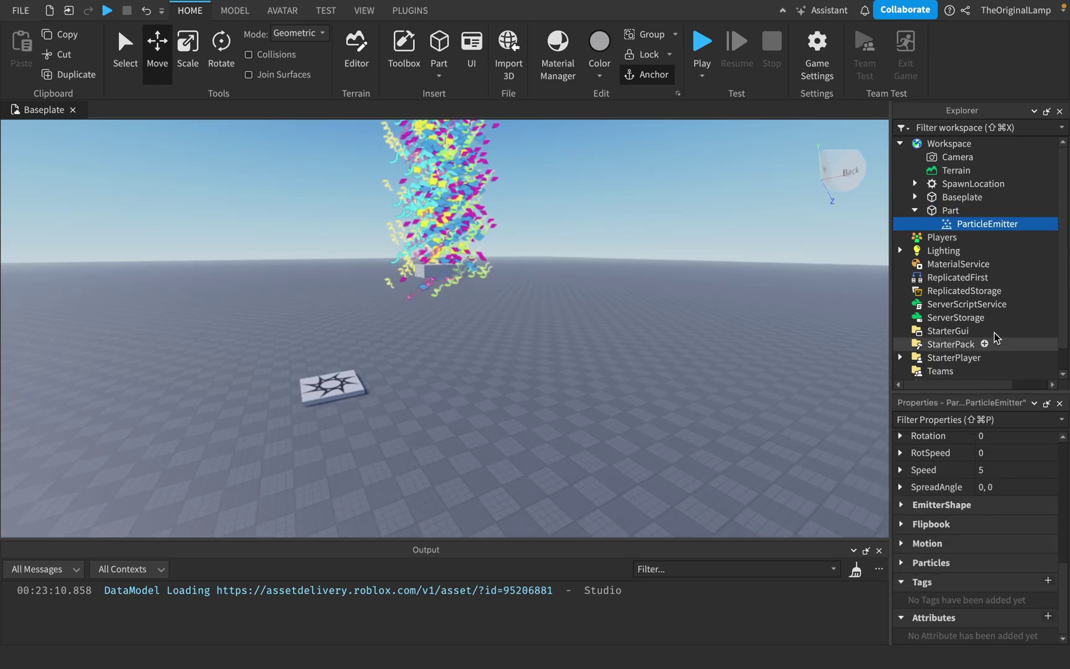
scroll(980, 535, up, 10)
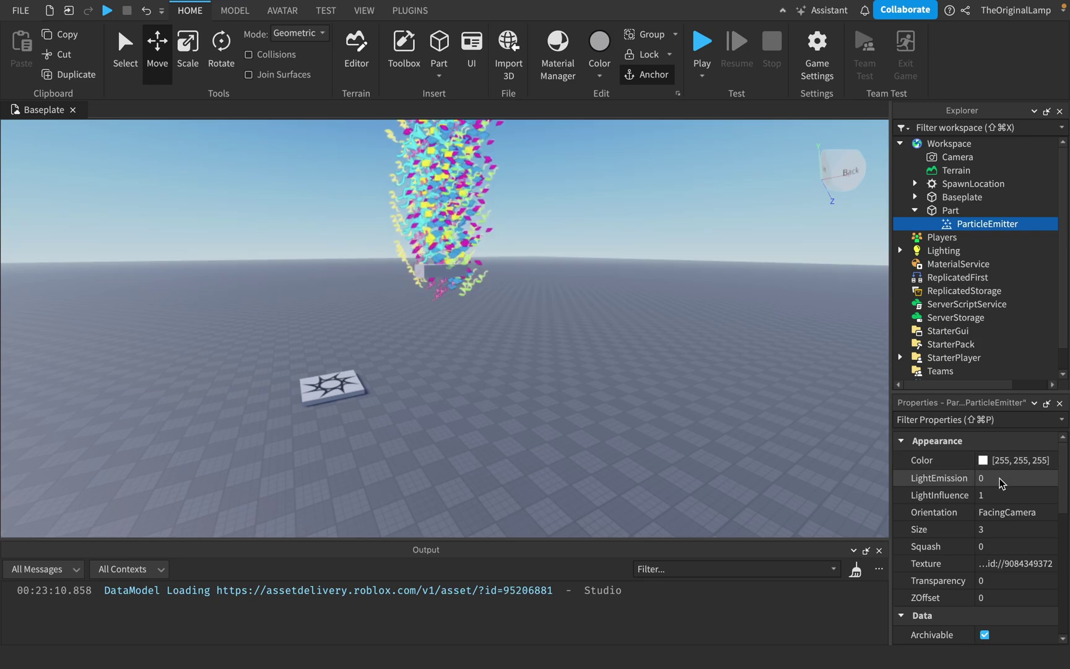
mouse_move(925, 1)
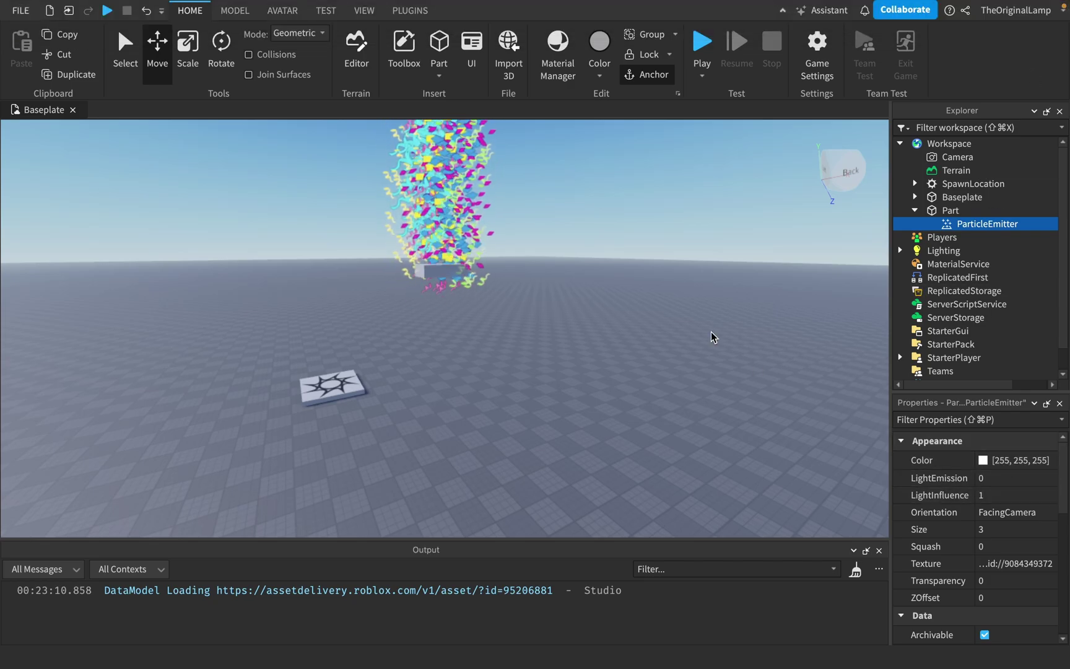
right_drag(711, 332, 711, 331)
key(w)
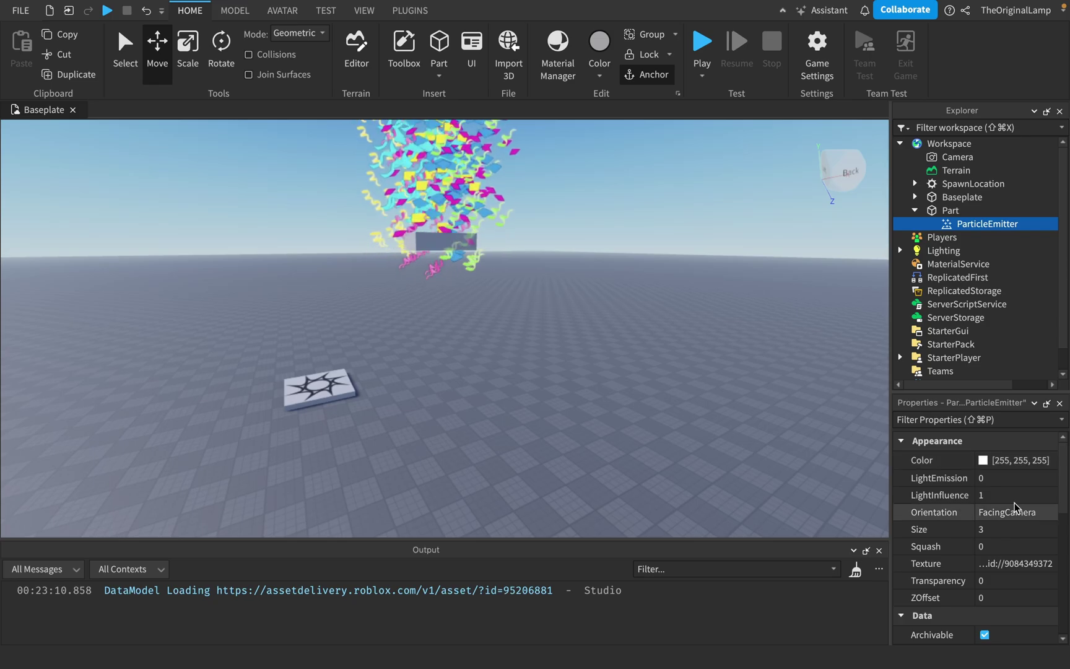
scroll(987, 530, down, 2)
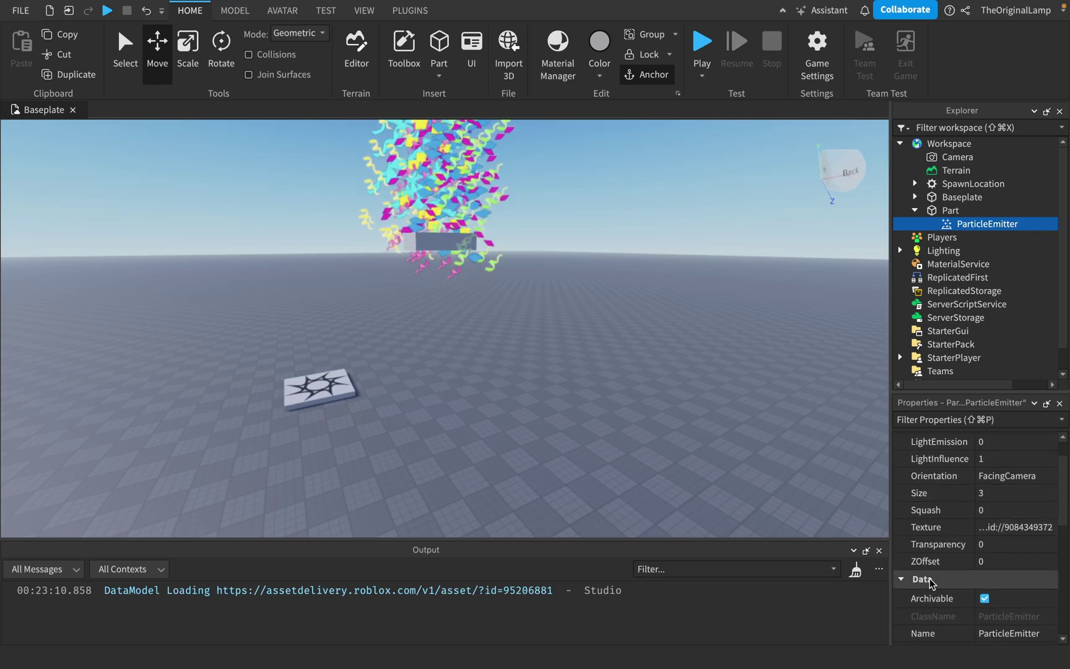
scroll(928, 582, up, 2)
scroll(929, 582, down, 9)
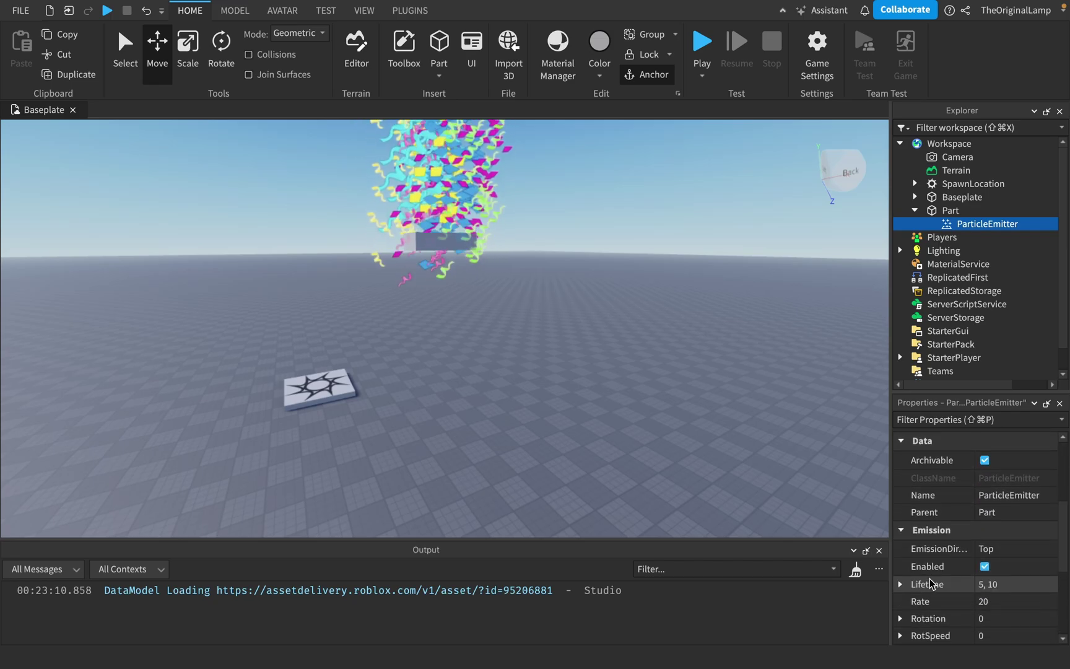
scroll(917, 582, down, 3)
scroll(905, 581, down, 1)
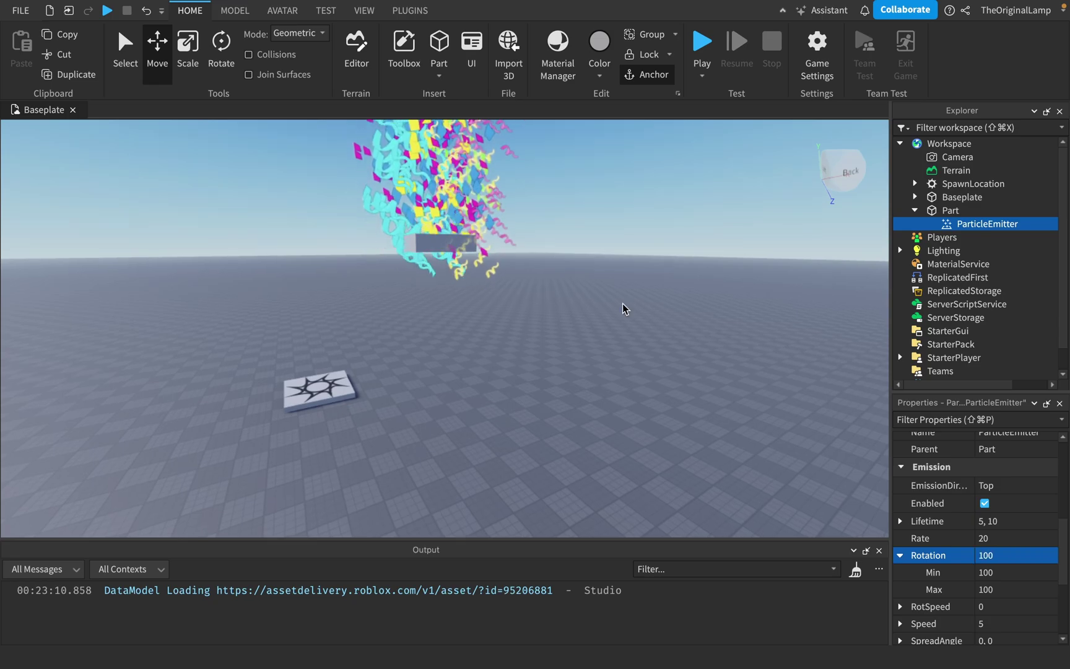
Try Cylinder as the ParticleEmitter's emission Shape and view the spread from another side.
scroll(1009, 567, down, 1)
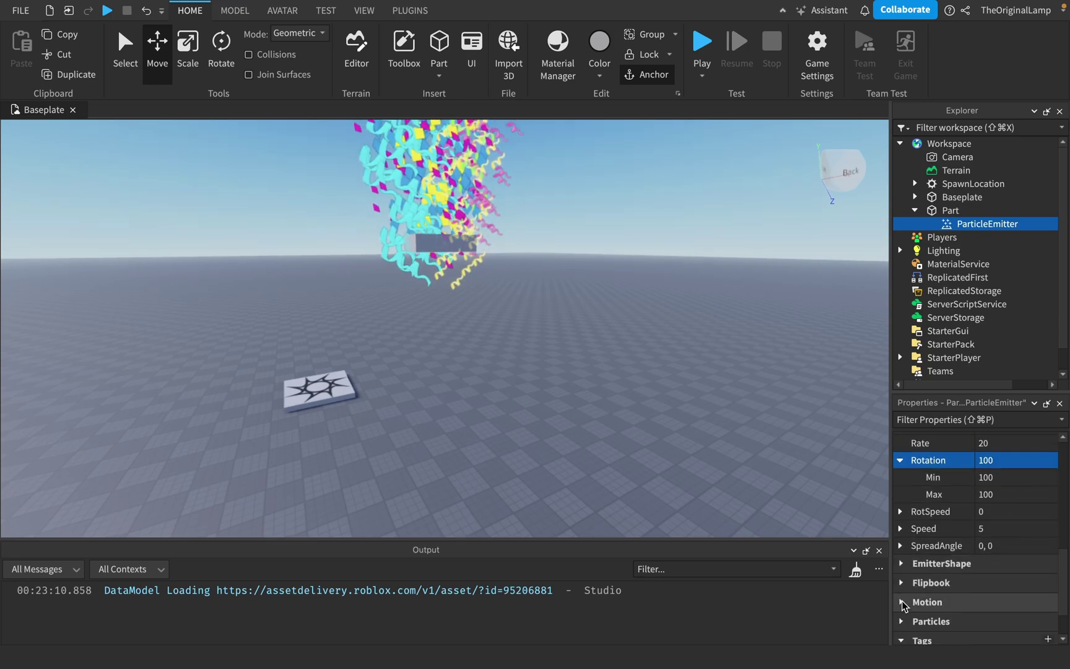
scroll(913, 604, down, 2)
click(901, 539)
scroll(901, 545, down, 1)
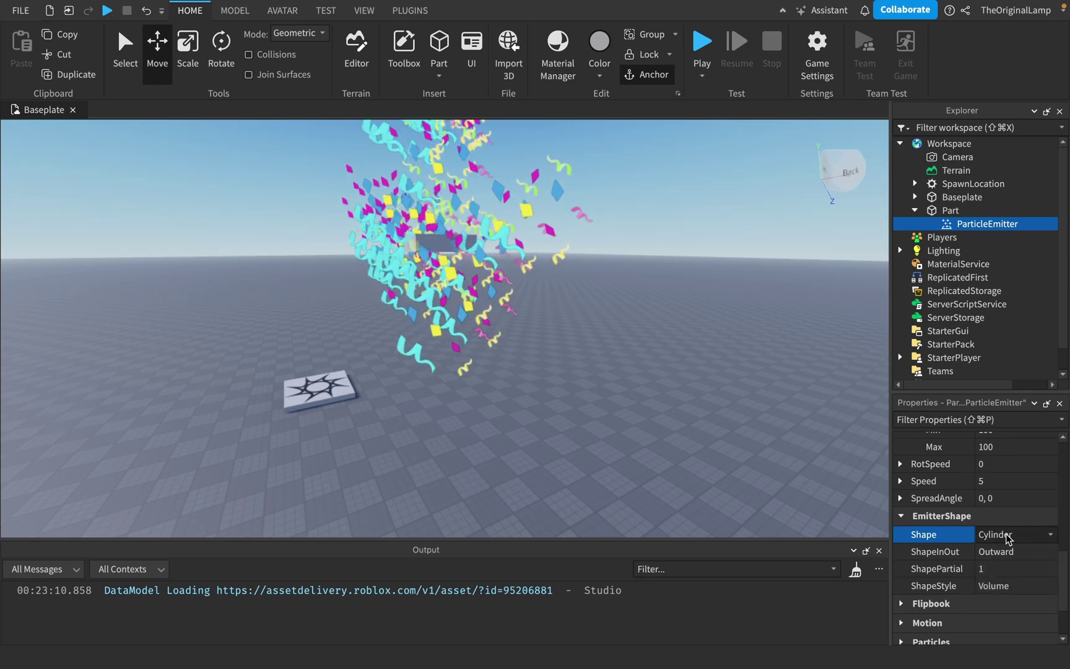
right_drag(762, 458, 763, 460)
key(a)
scroll(762, 455, down, 2)
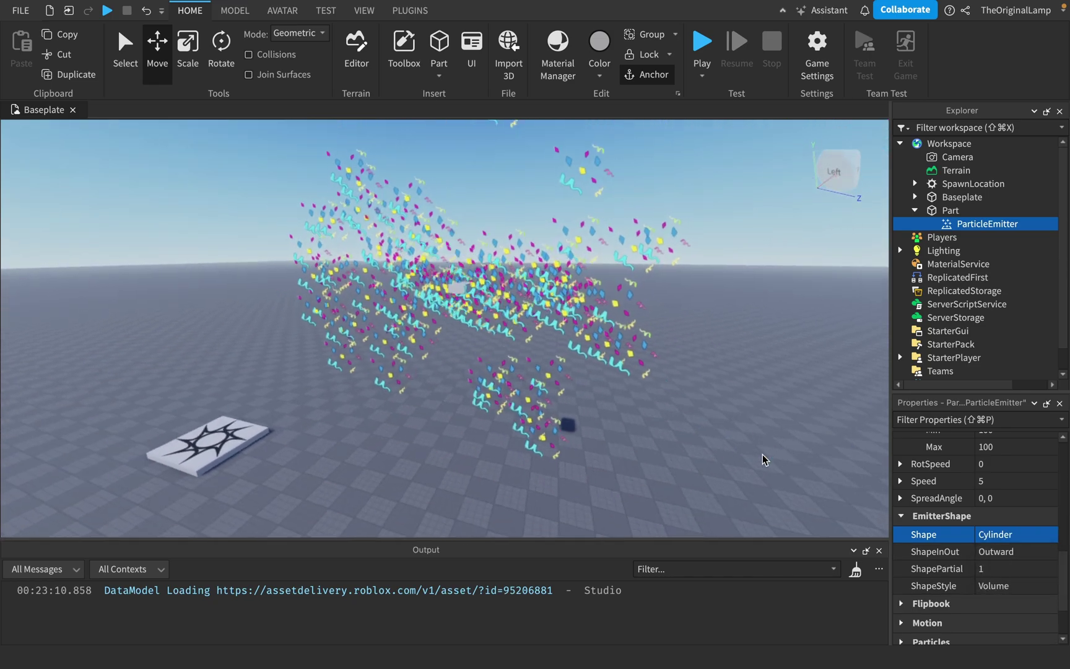
Try the Sphere and Disc emission shapes on the ParticleEmitter and compare how the confetti spreads.
click(987, 536)
click(990, 587)
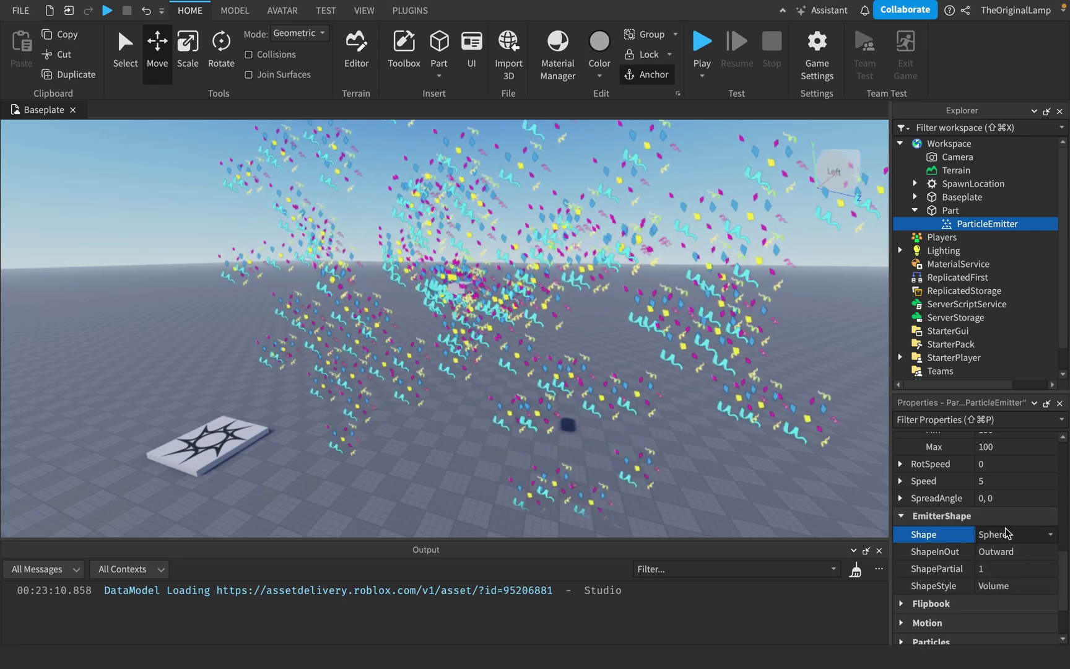
click(1004, 534)
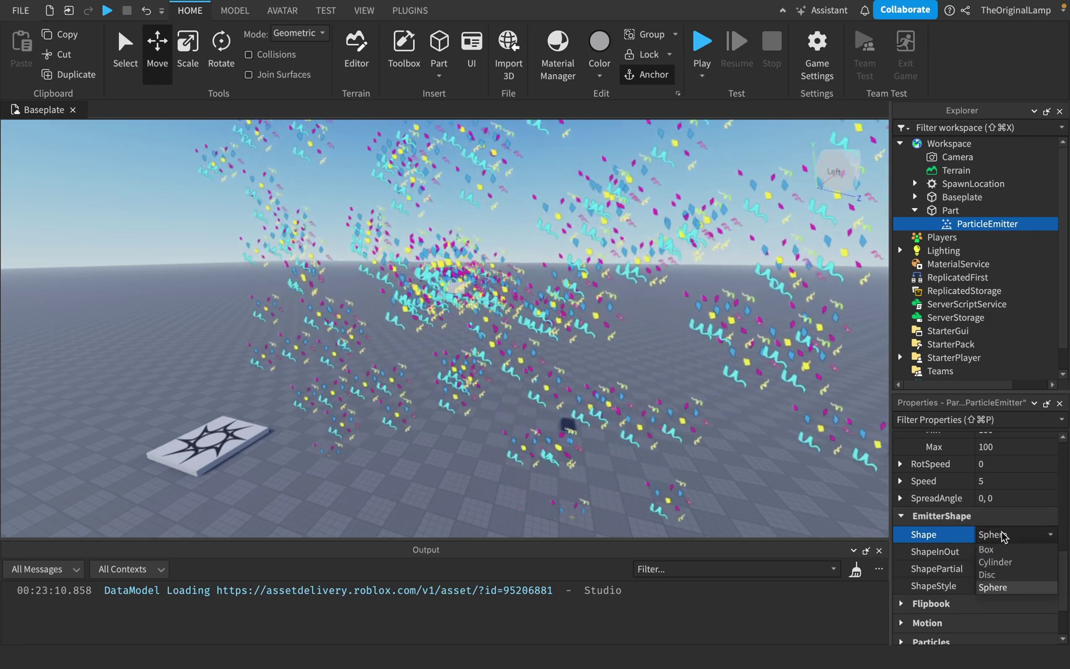
click(1011, 574)
right_drag(730, 296, 729, 300)
key(a)
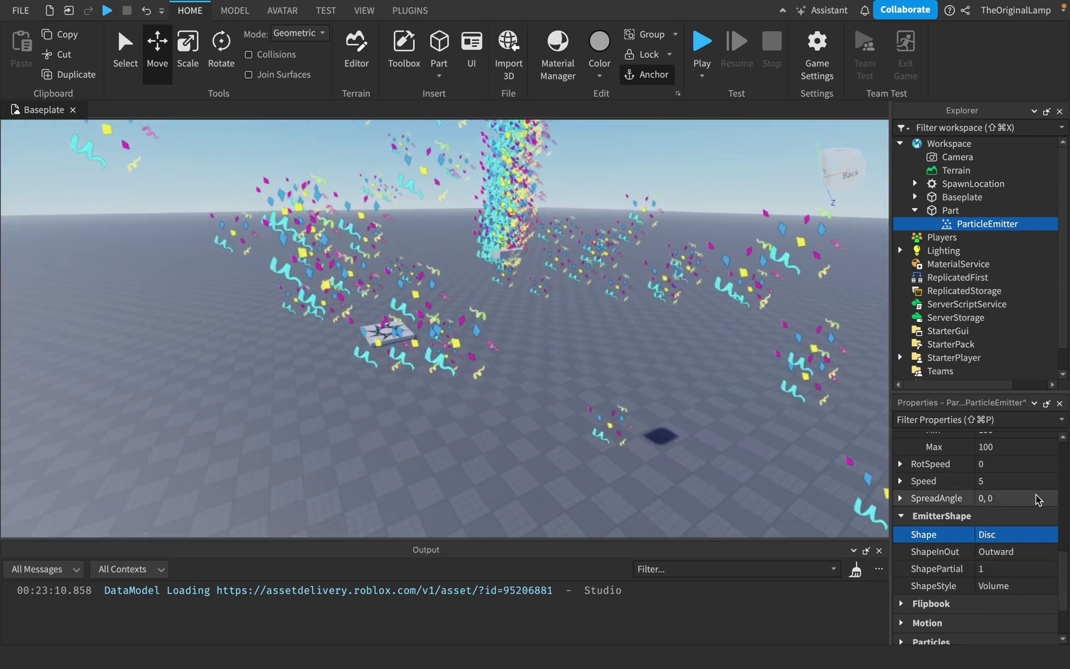
Set the ParticleEmitter's emission Shape to Sphere and view the result from further away.
click(1014, 539)
click(1012, 542)
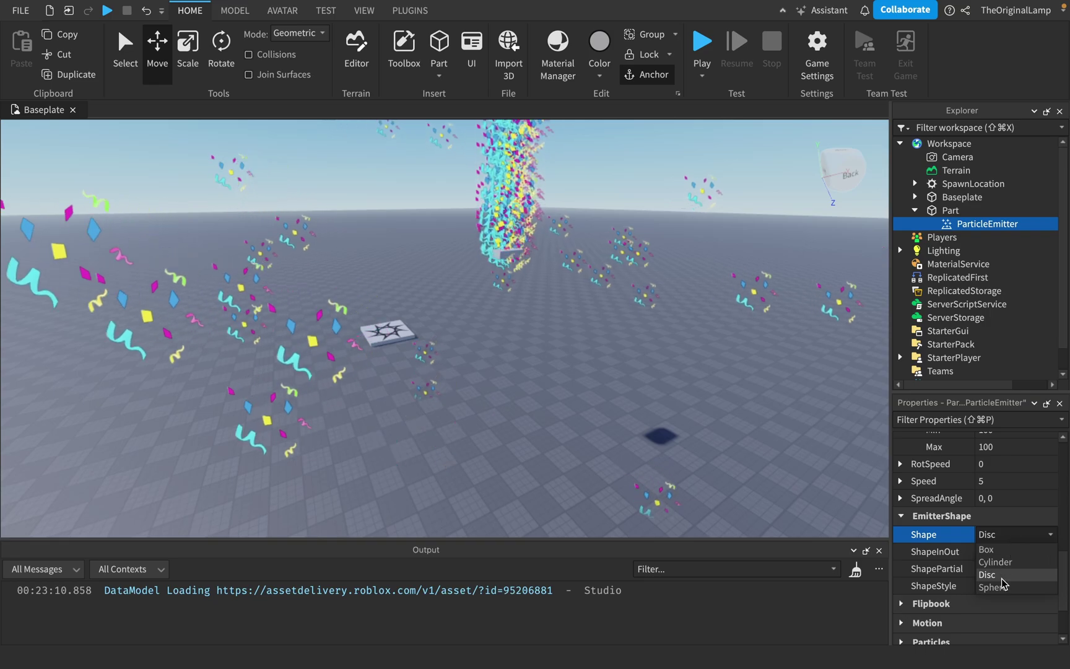
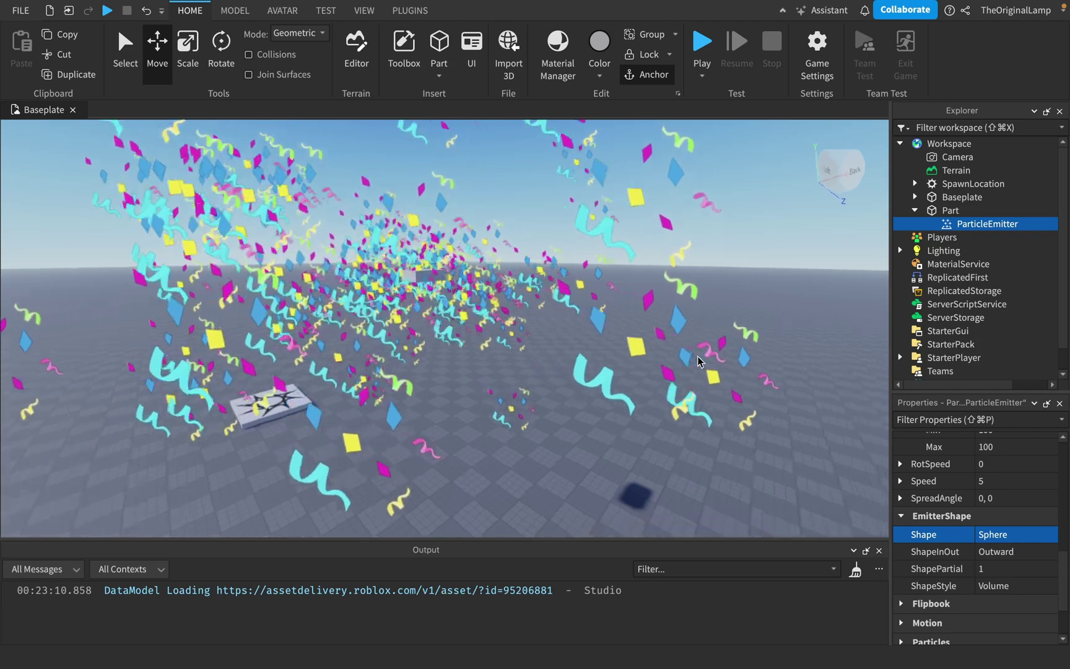
key(s)
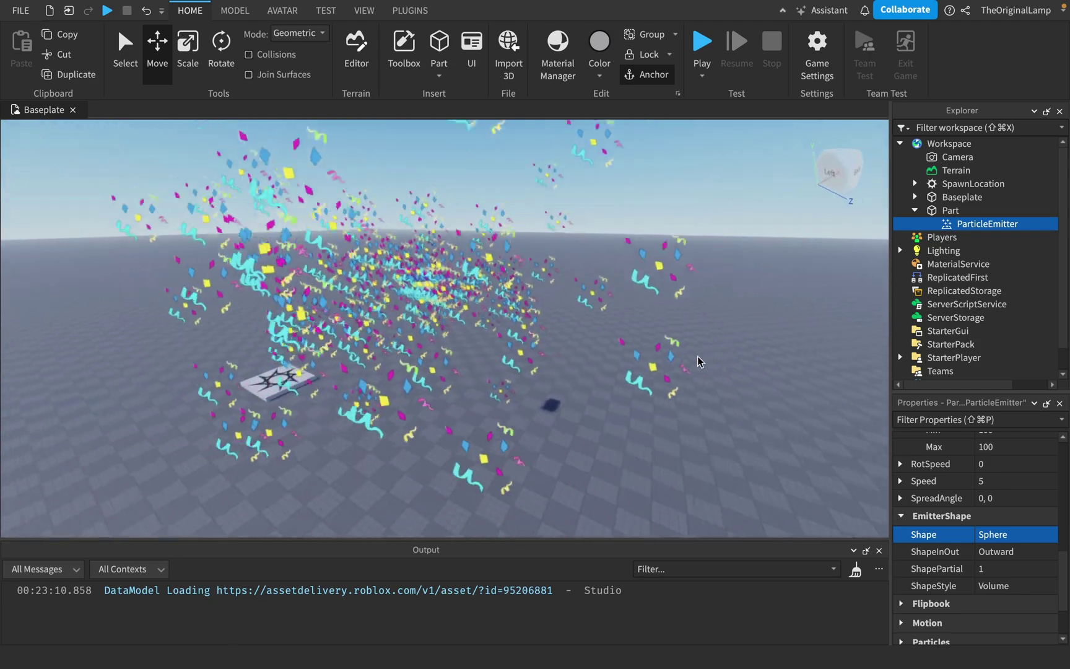
scroll(1003, 521, up, 1)
click(901, 488)
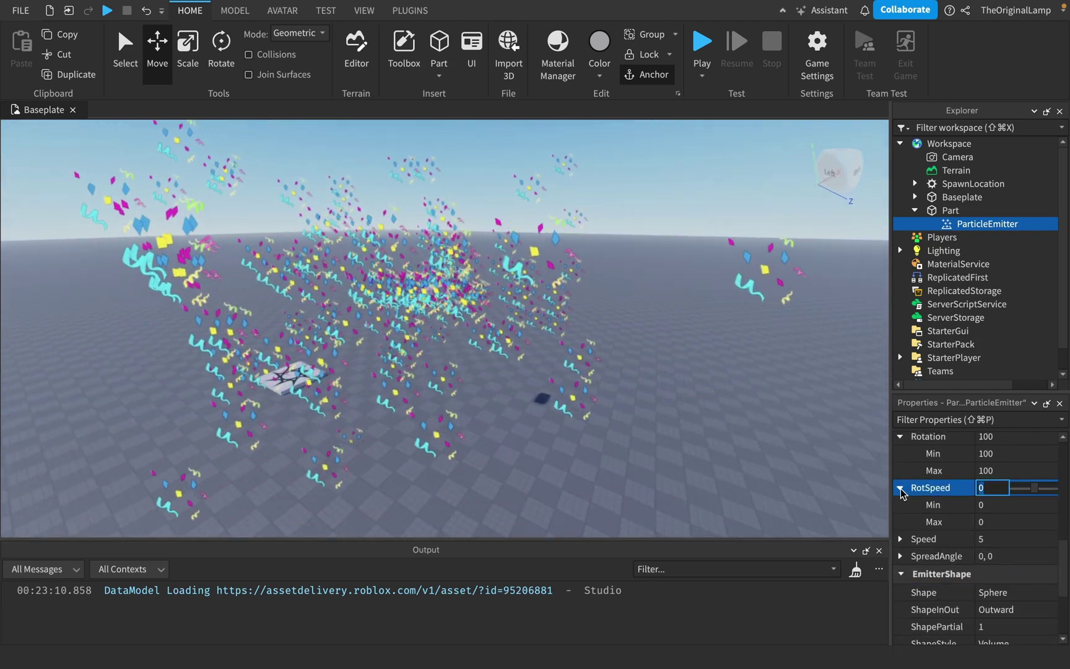
click(1001, 521)
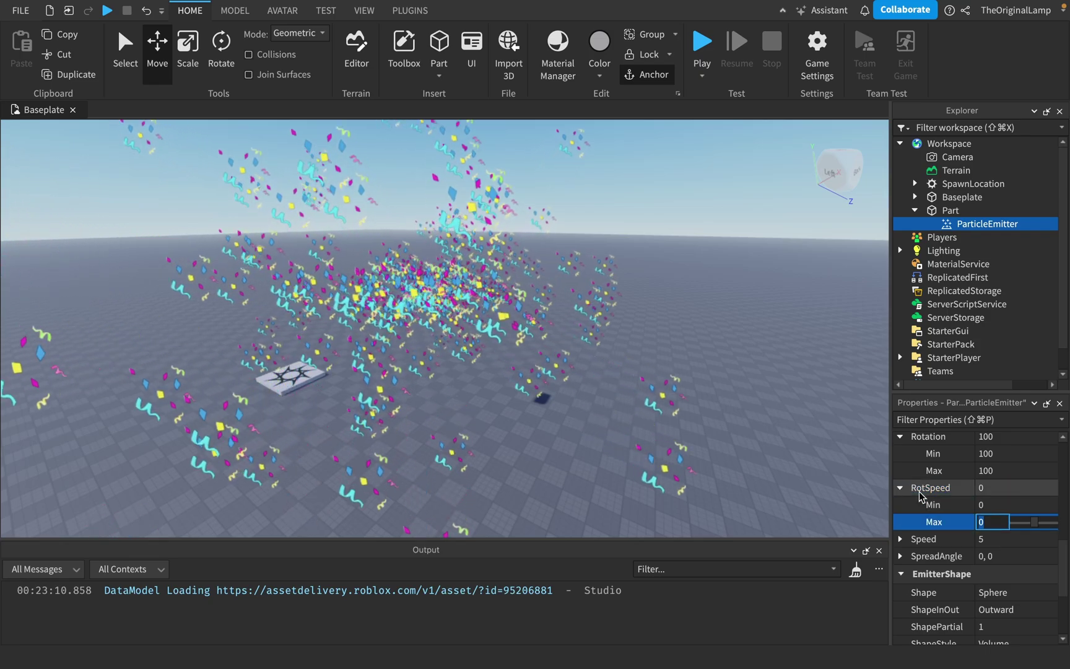
click(901, 488)
Set the ParticleEmitter's Speed range to Min 1 and Max 2 and check the confetti.
click(901, 504)
click(989, 545)
text(2)
click(994, 527)
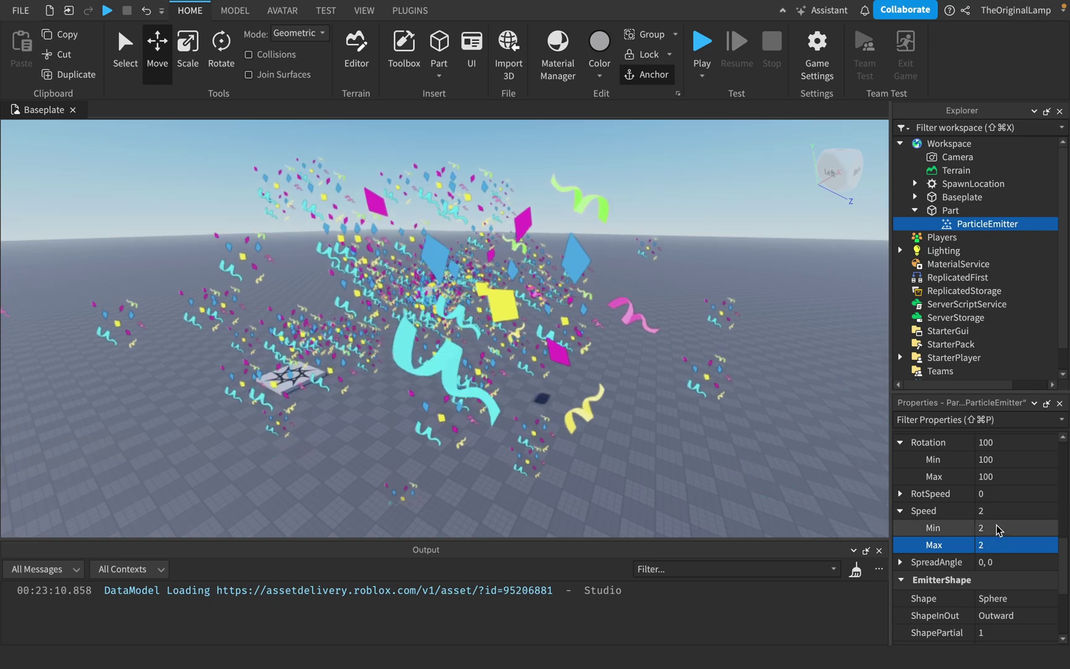
key(w)
right_drag(624, 367, 624, 367)
key(s)
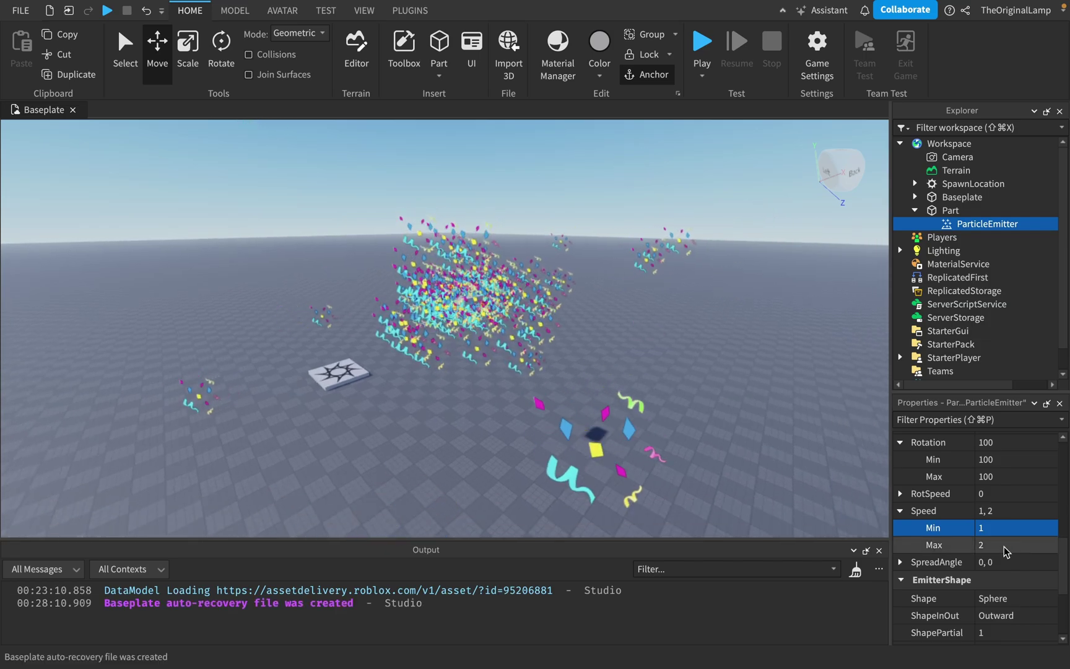
Set the ParticleEmitter's Speed range to Min 3 and Max 5, then check the confetti burst up close.
click(1003, 545)
click(1001, 528)
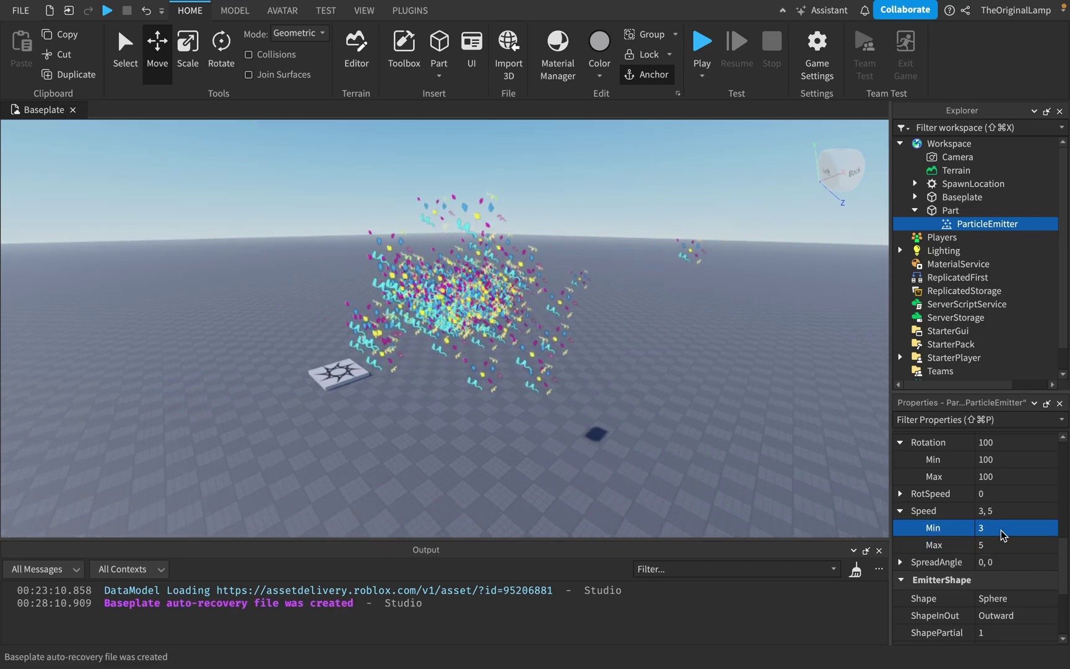
scroll(899, 548, up, 2)
click(899, 547)
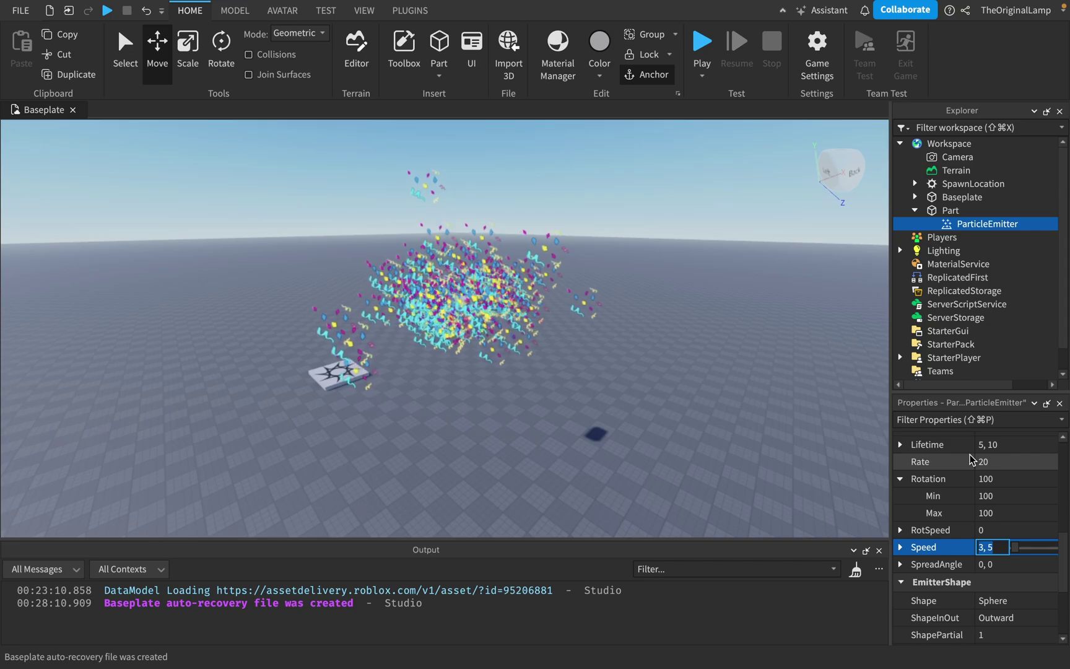
key(w)
right_drag(750, 339, 748, 364)
scroll(1038, 512, up, 1)
scroll(1033, 511, up, 1)
key(a)
Collapse the Rotation, Emission and EmitterShape properties of the ParticleEmitter.
click(901, 550)
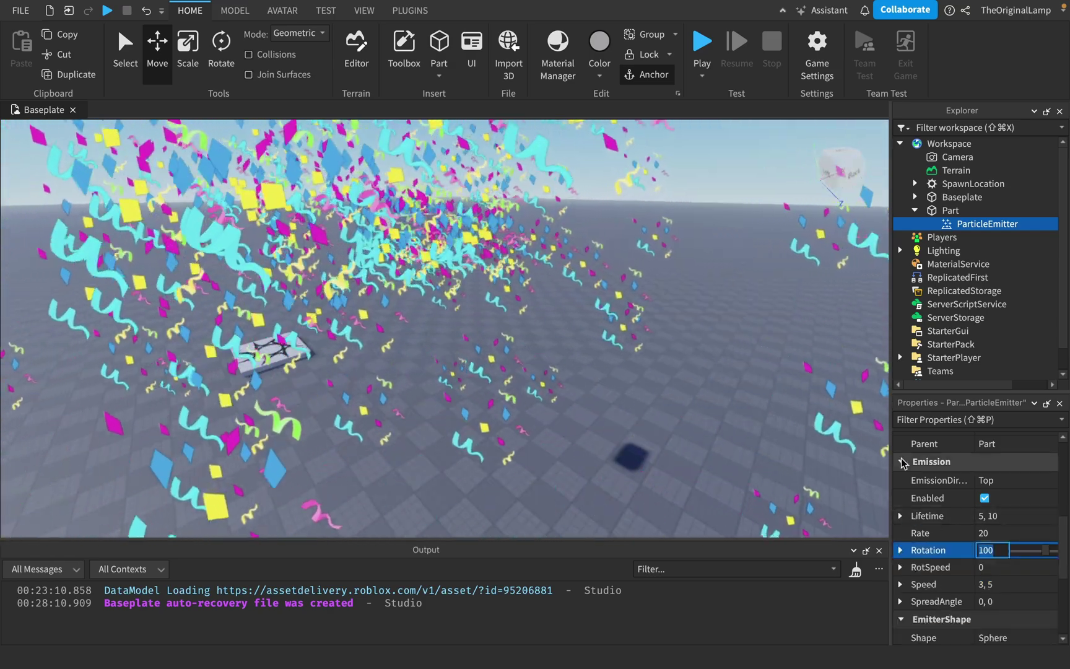
click(901, 462)
scroll(904, 489, down, 2)
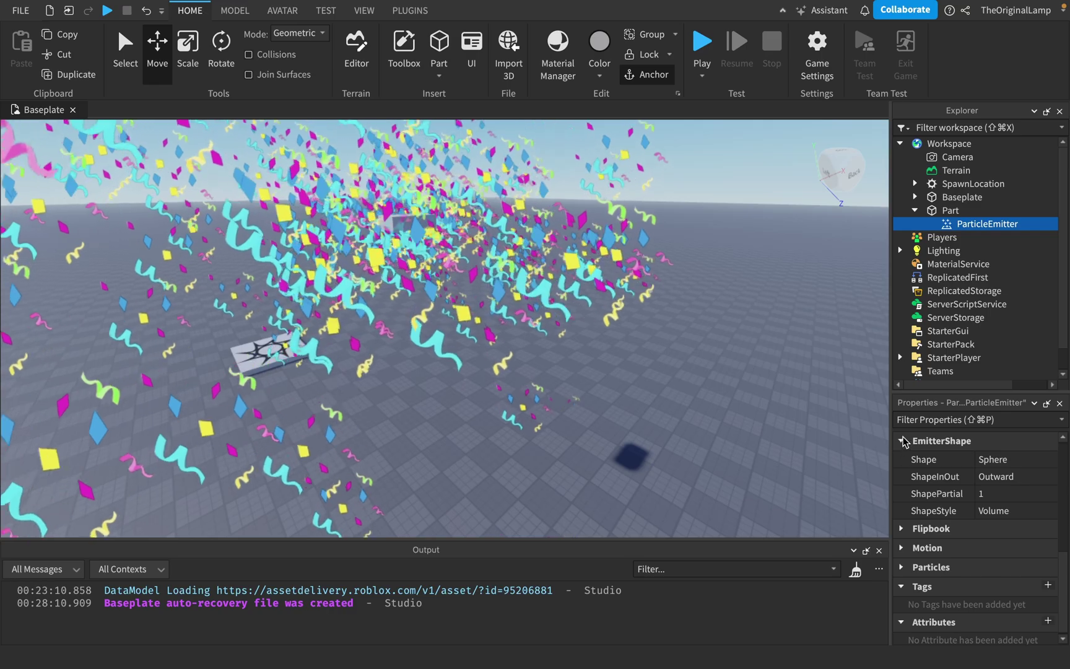
scroll(907, 483, up, 2)
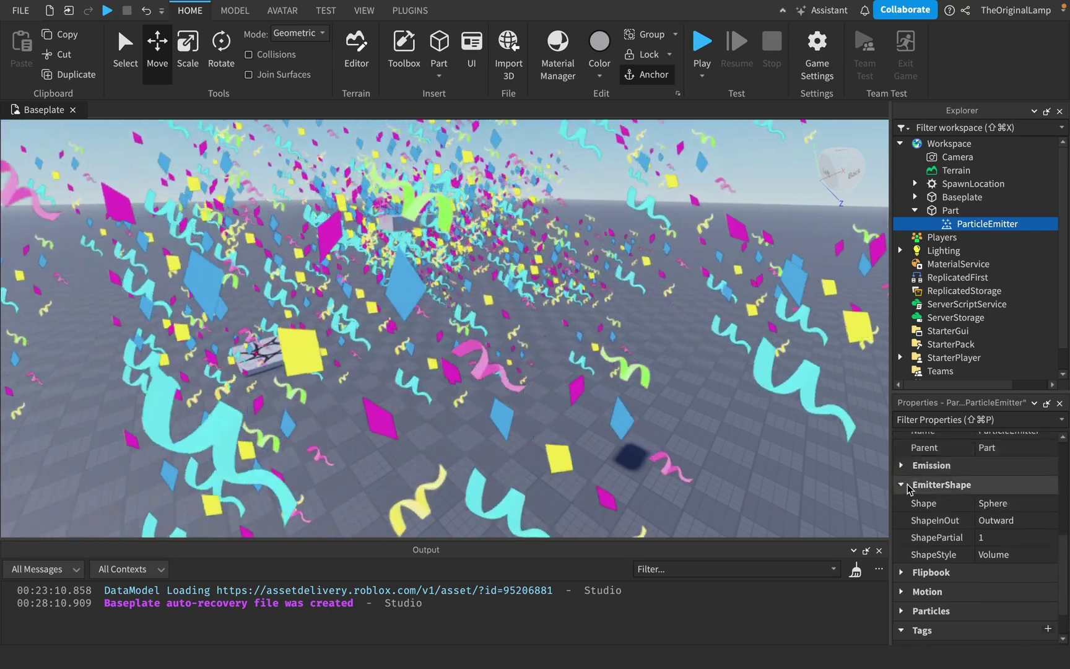
click(901, 484)
Add a keypoint at Time 1 with Value 1 to the ParticleEmitter's Transparency graph and close the graph editor.
scroll(973, 545, up, 4)
click(1009, 580)
click(1046, 582)
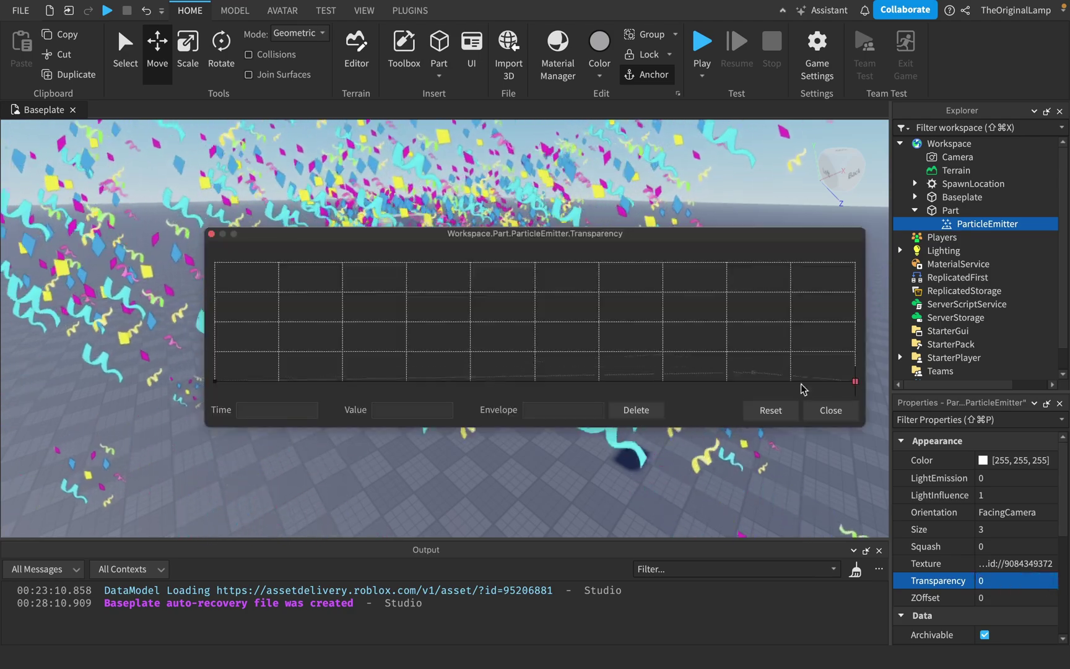
drag(730, 234, 686, 327)
click(730, 438)
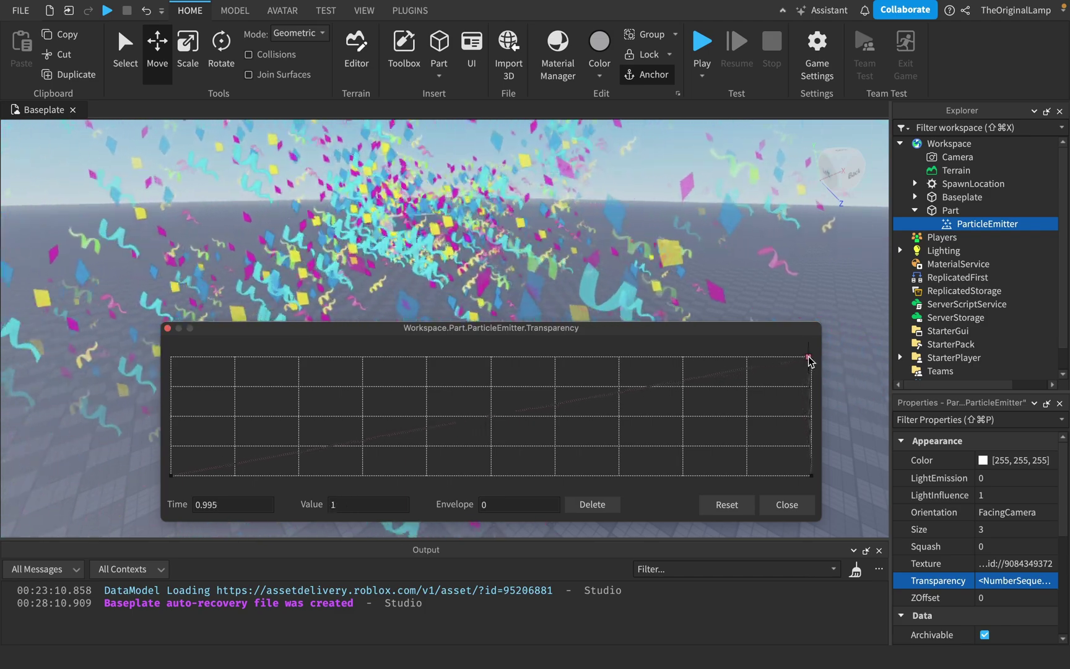
drag(810, 361, 813, 360)
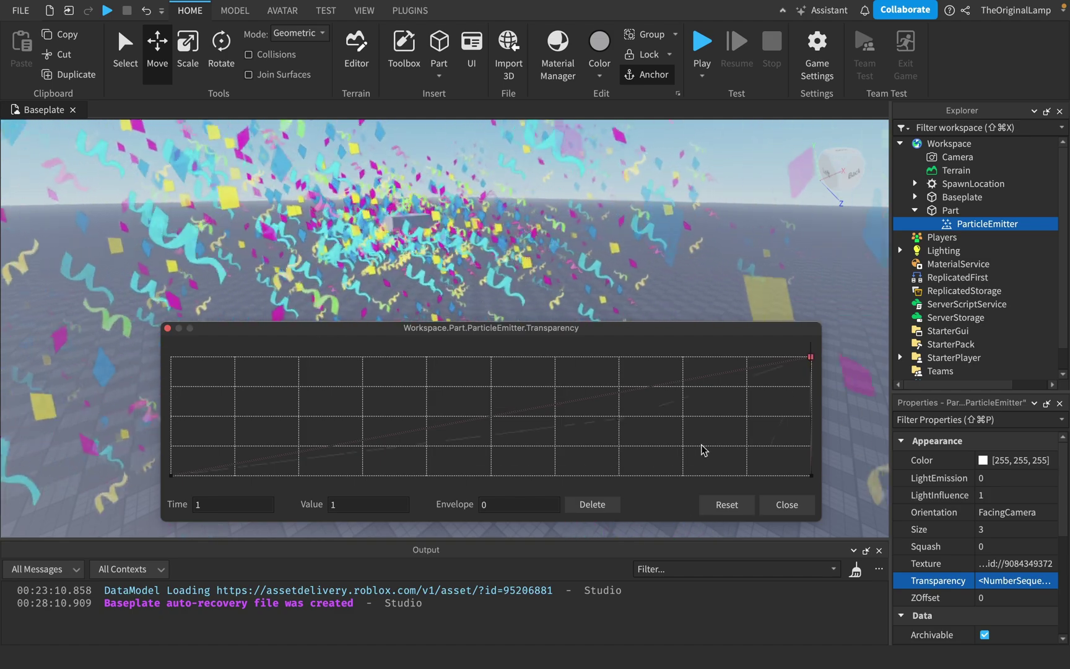
click(786, 507)
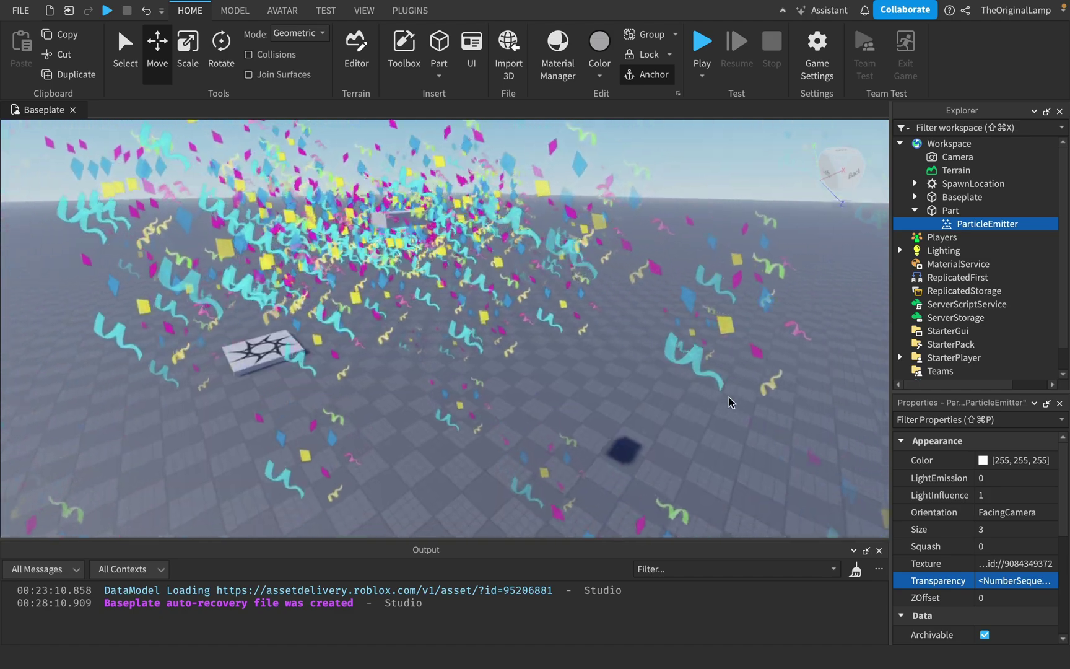
Set the ParticleEmitter's Size to 2.
key(s)
key(a)
key(w)
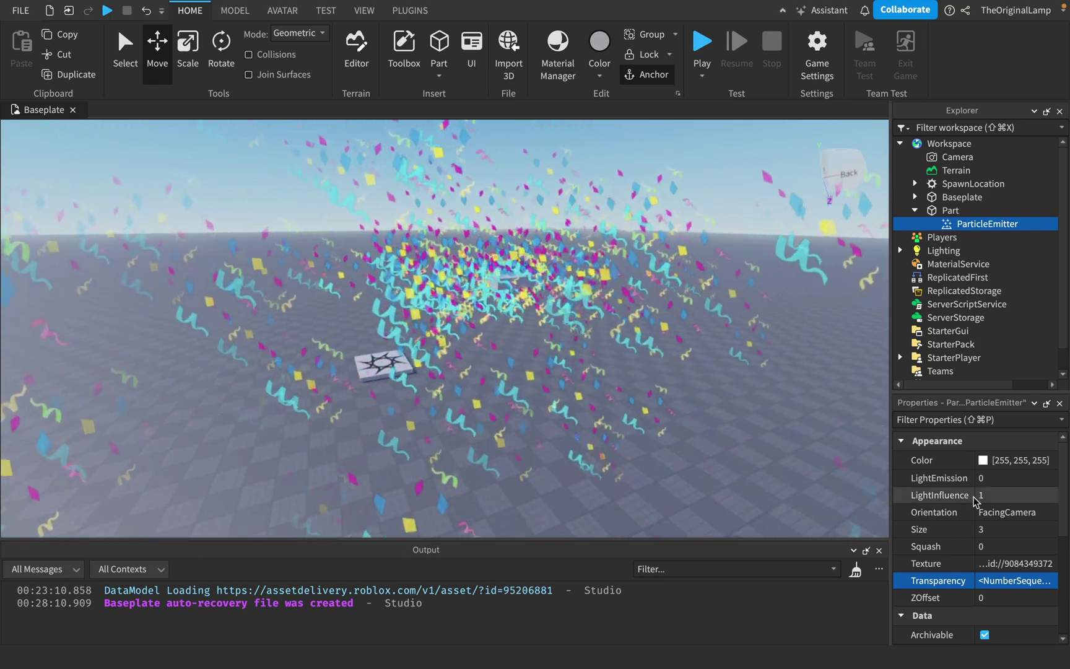
click(998, 531)
text(2)
key(Return)
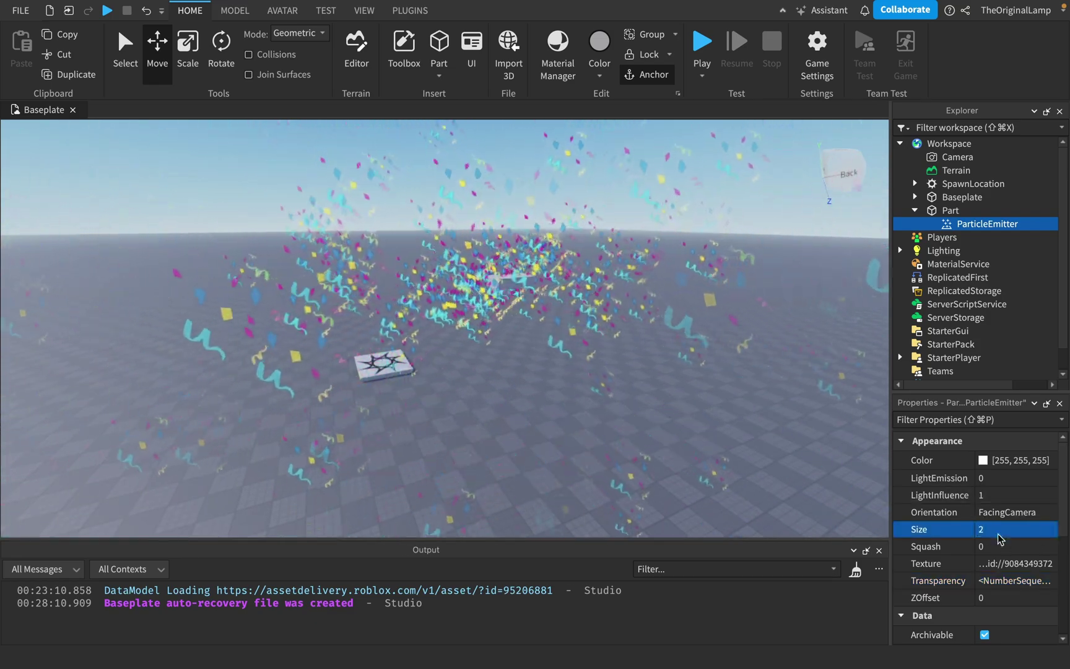
Set the ParticleEmitter's LightEmission to 0.85 and its LightInfluence to 0.
key(d)
right_drag(655, 333, 659, 337)
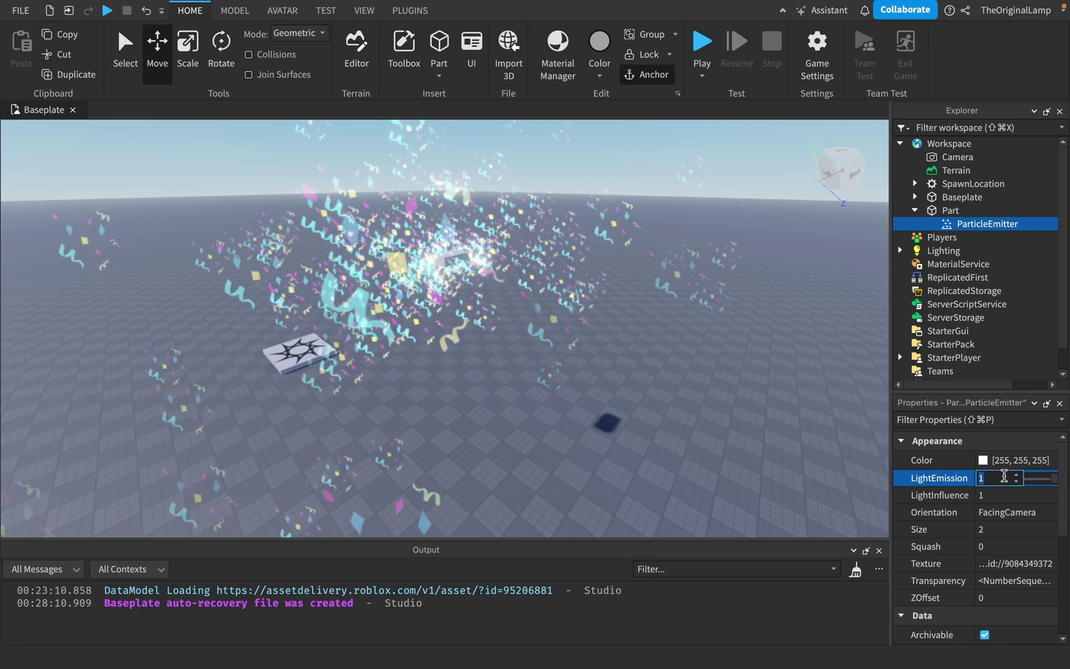
click(1049, 480)
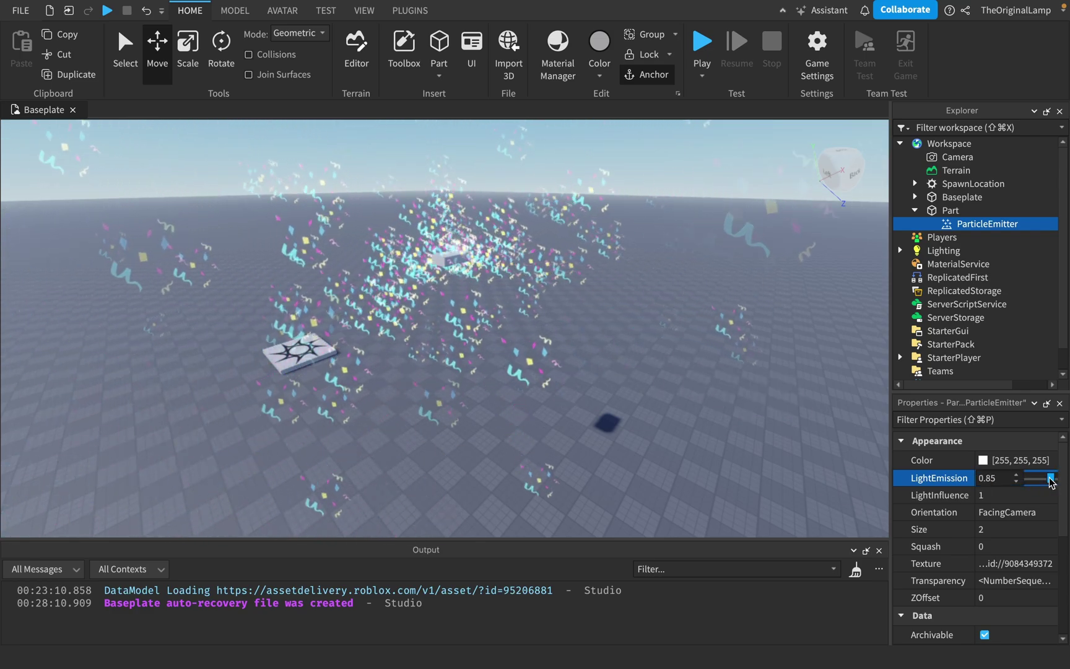
scroll(1022, 499, up, 1)
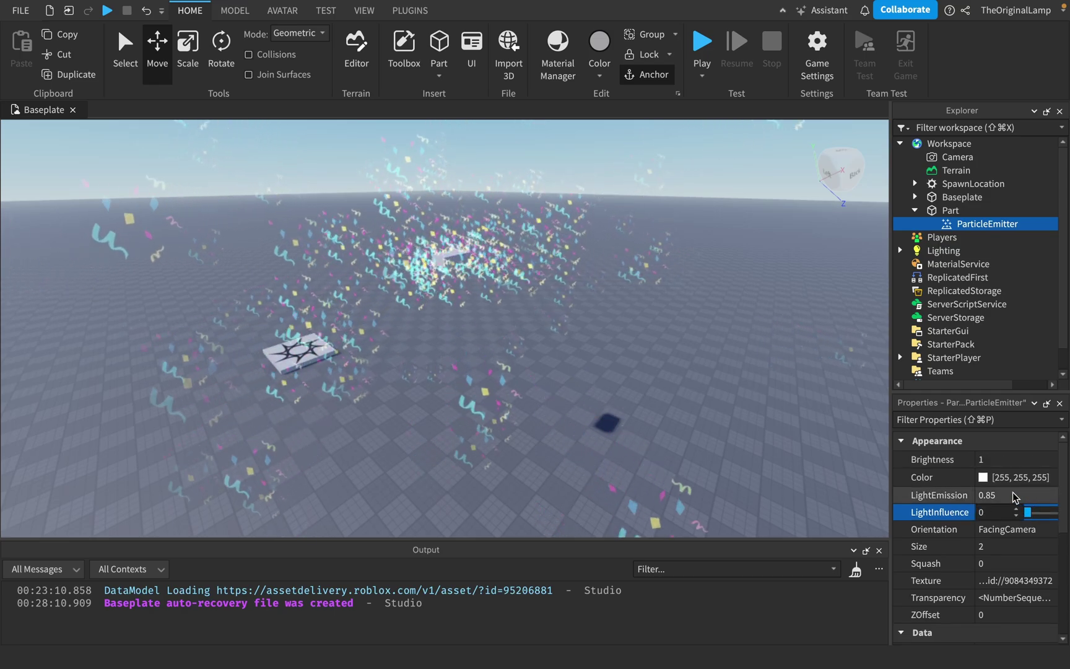
scroll(1012, 486, down, 2)
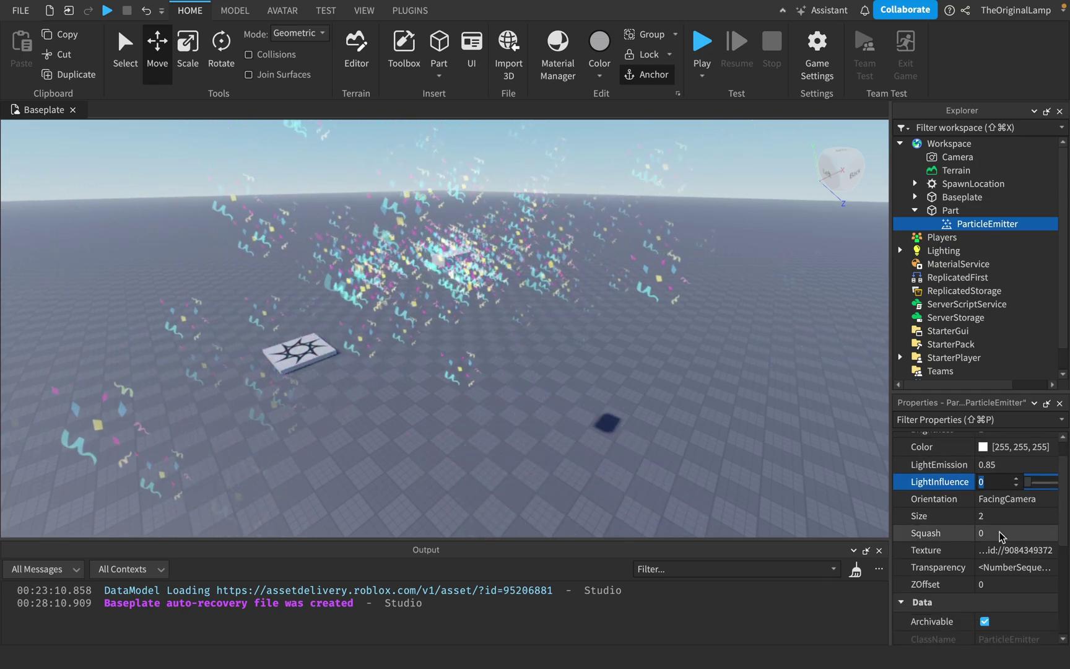
Expand the ParticleEmitter's Emission properties and review its rotation and speed settings.
scroll(999, 530, down, 8)
scroll(991, 525, down, 1)
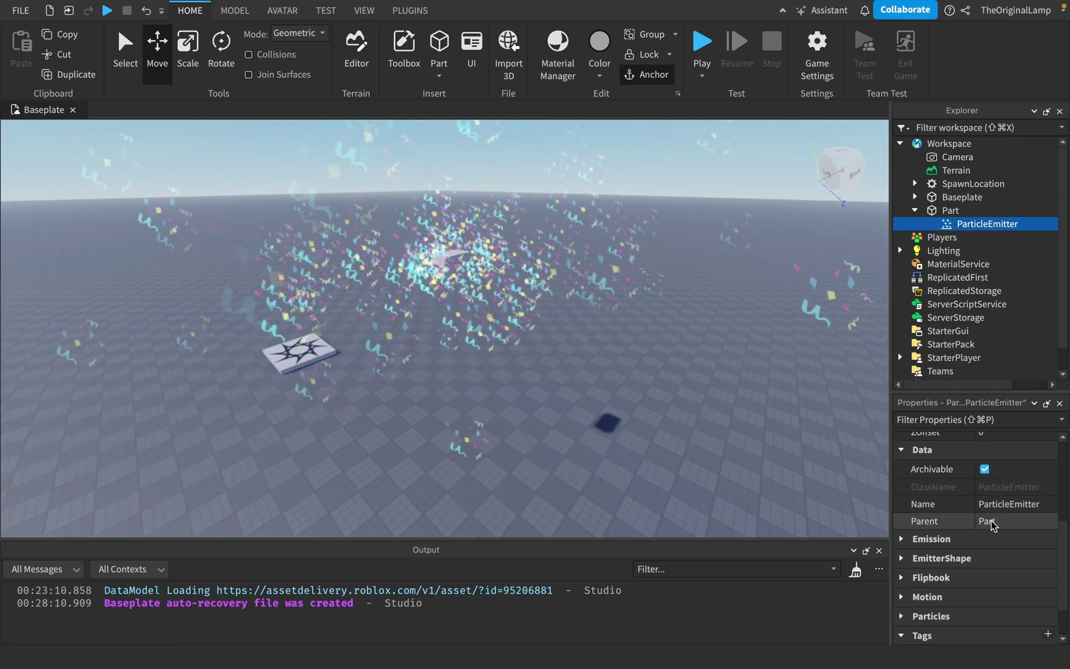
click(897, 539)
scroll(951, 453, down, 3)
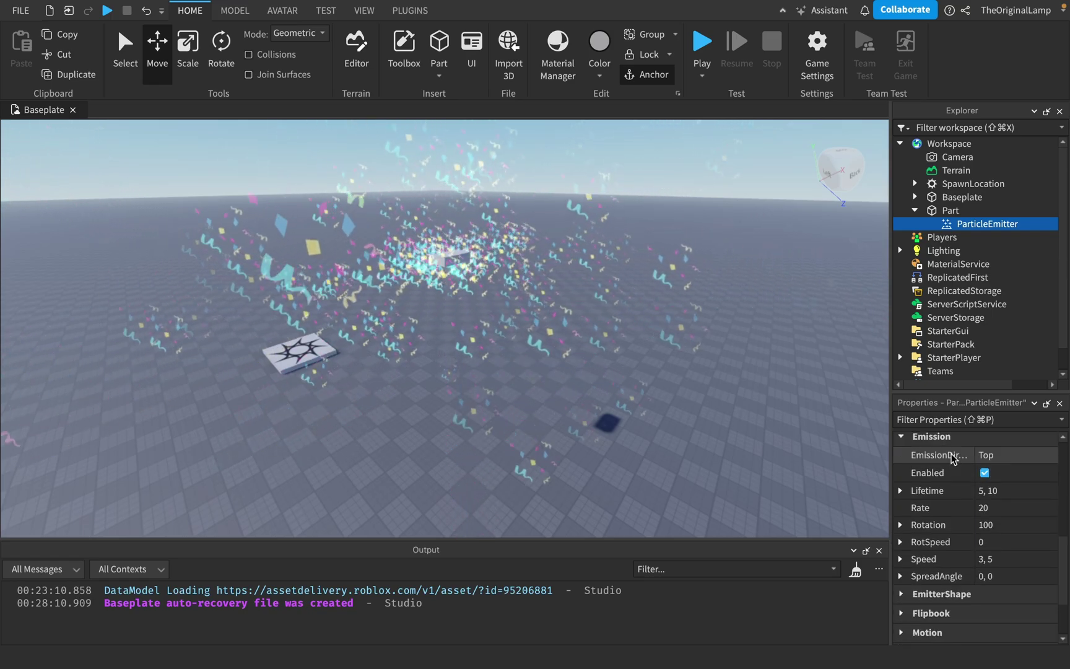
click(902, 537)
click(902, 520)
click(904, 552)
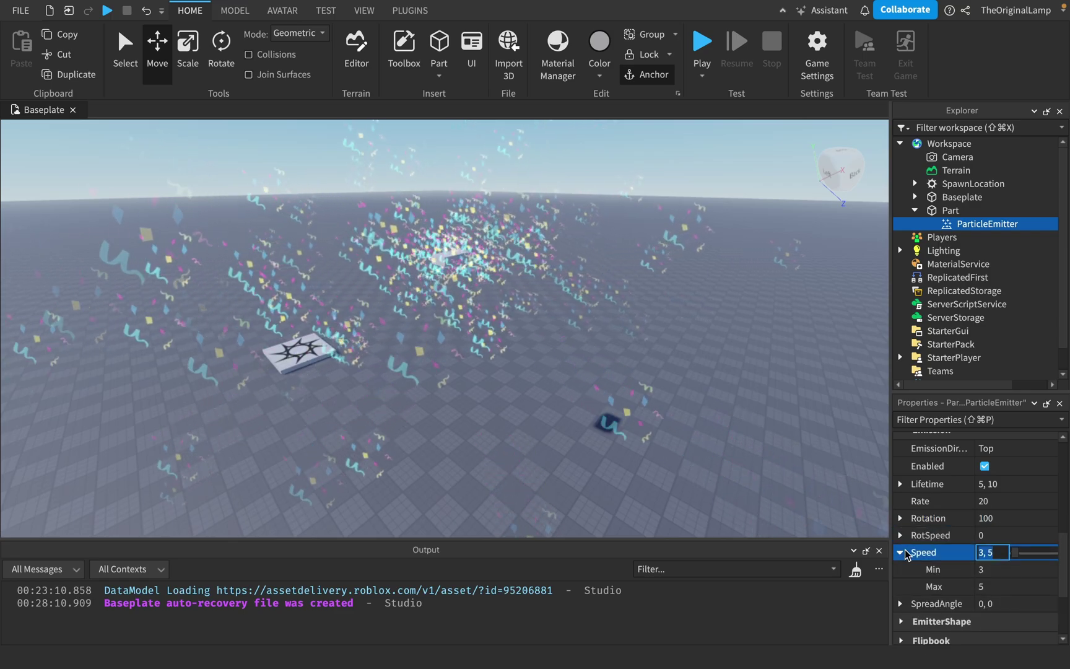
click(903, 552)
click(901, 569)
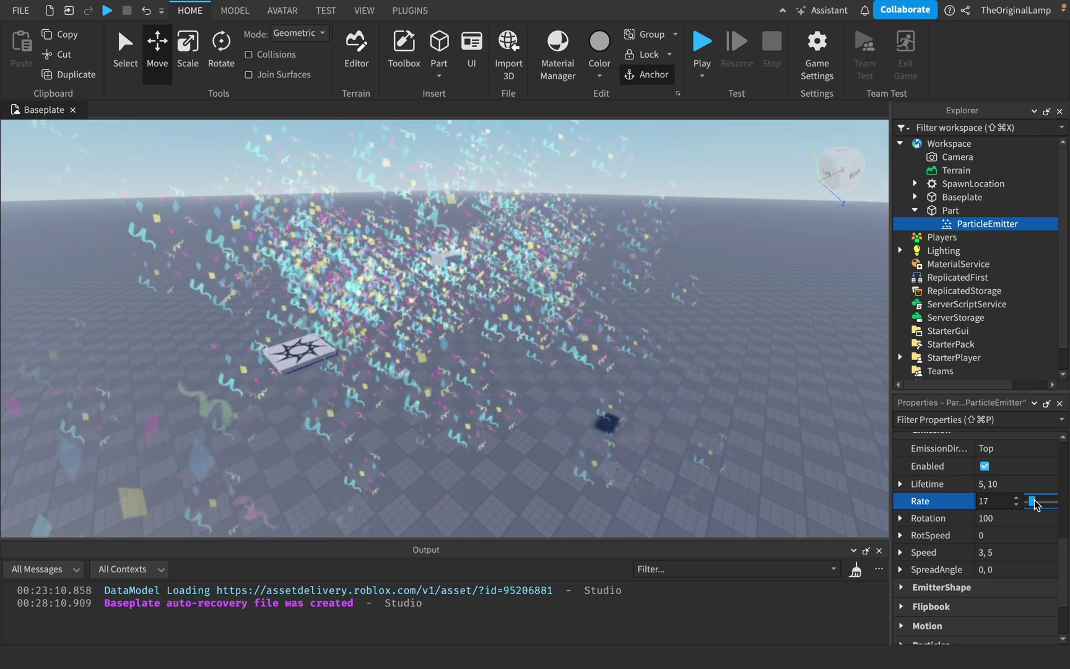
Set the ParticleEmitter's Rate to 22 and check the confetti from another angle.
right_drag(660, 339, 659, 339)
key(w)
key(s)
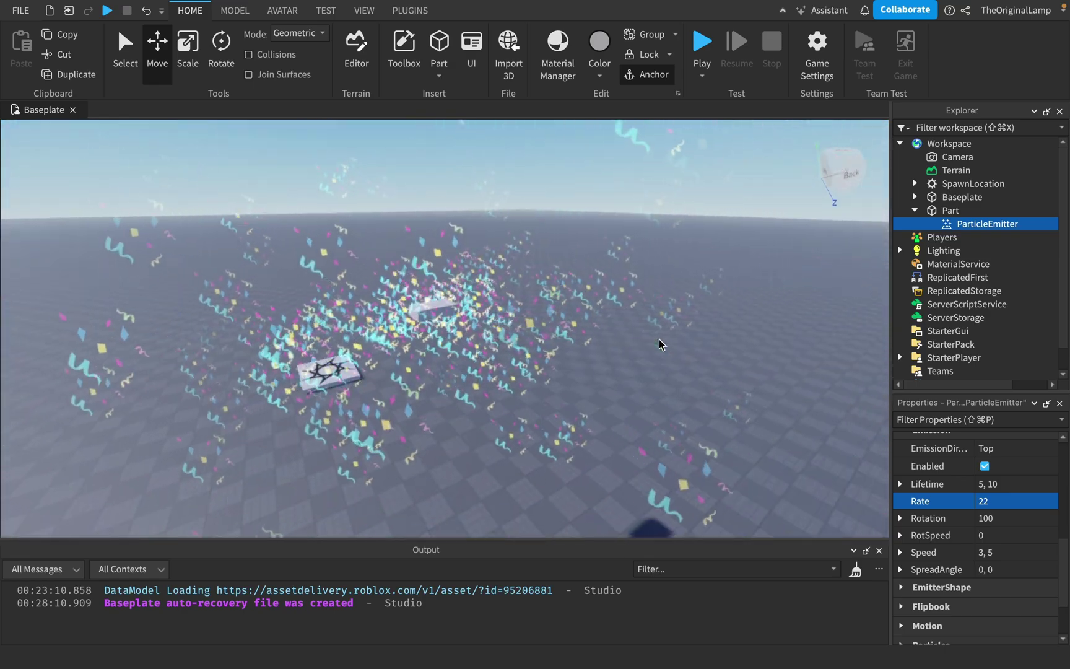
Check the ParticleEmitter's Lifetime range and collapse it again.
click(900, 485)
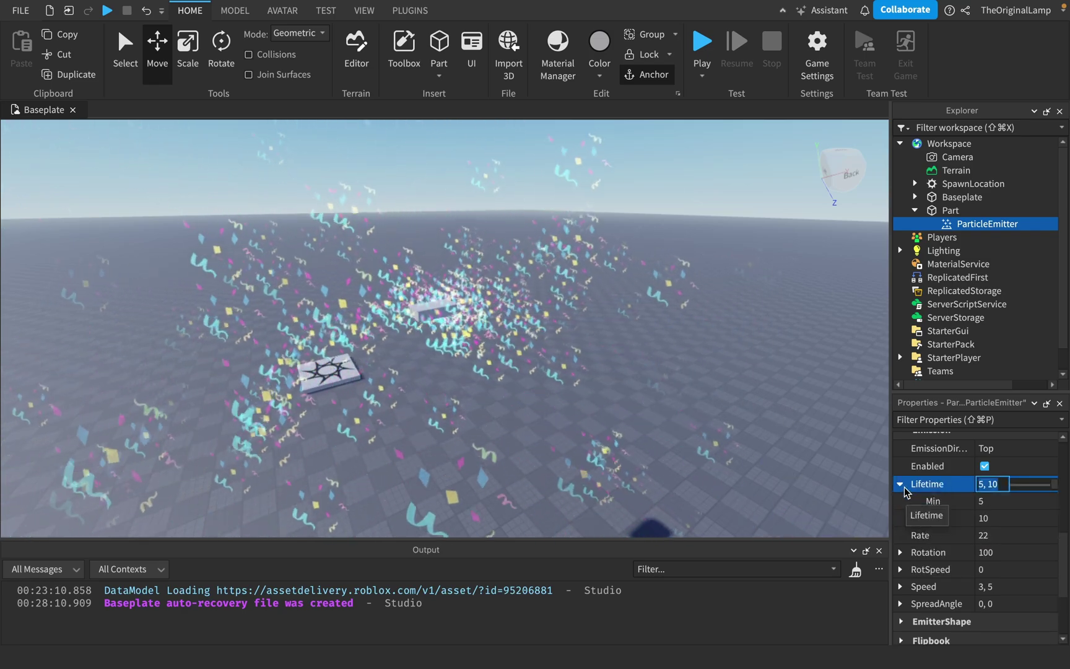
scroll(929, 514, up, 3)
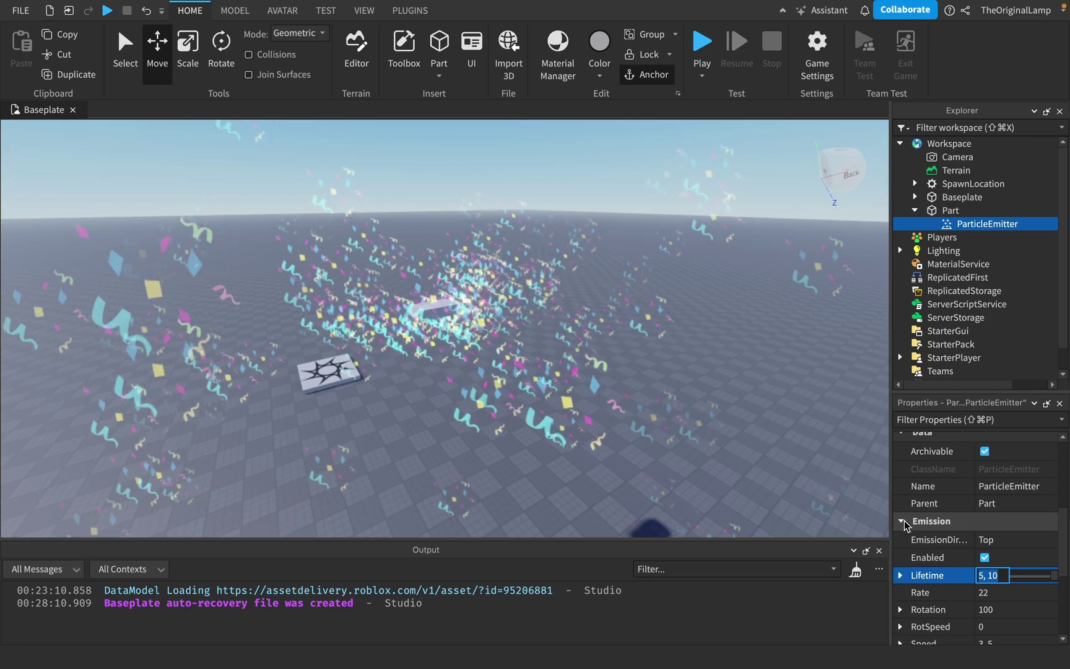
scroll(904, 532, down, 2)
click(901, 528)
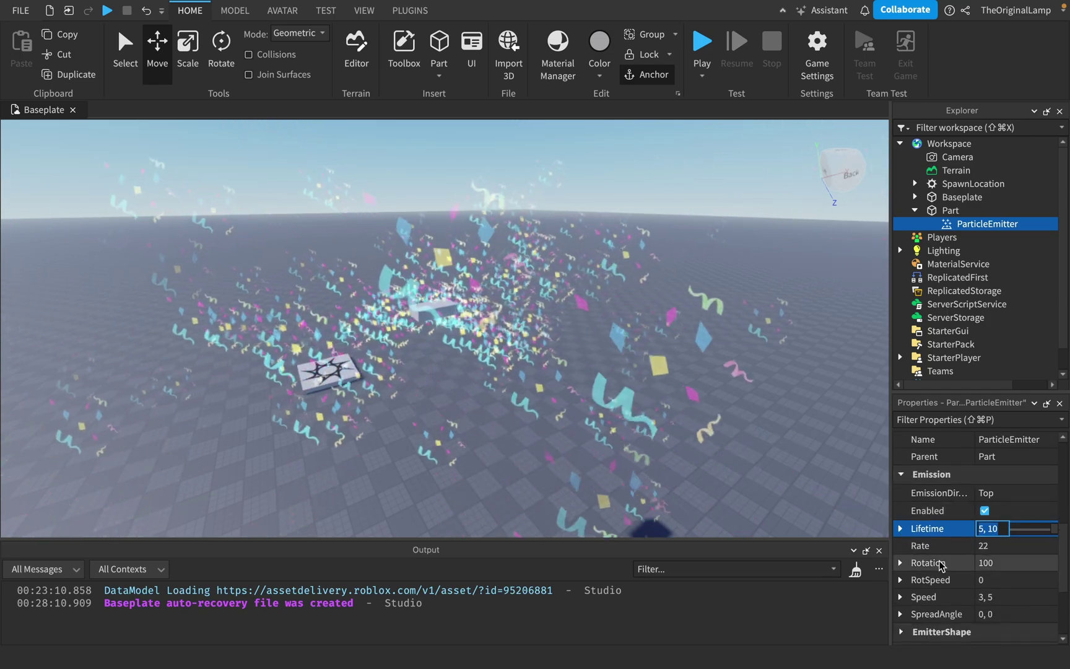
Examine the ParticleEmitter's EmitterShape, Motion and Particles properties, then collapse these groups along with Tags.
scroll(904, 539, down, 3)
click(901, 557)
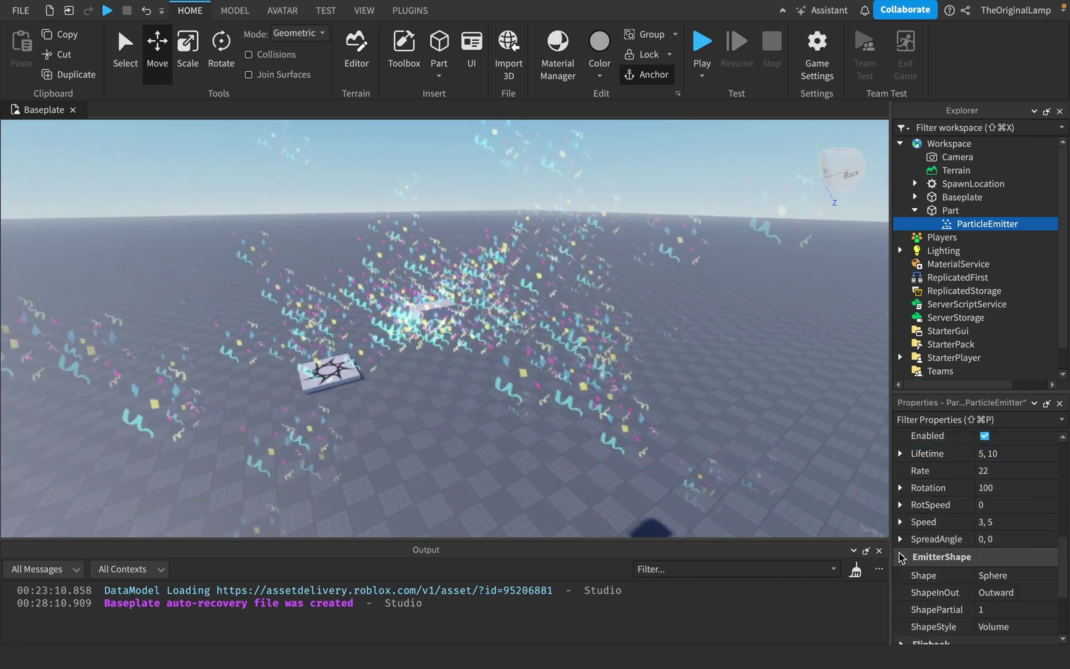
scroll(902, 556, down, 2)
click(902, 504)
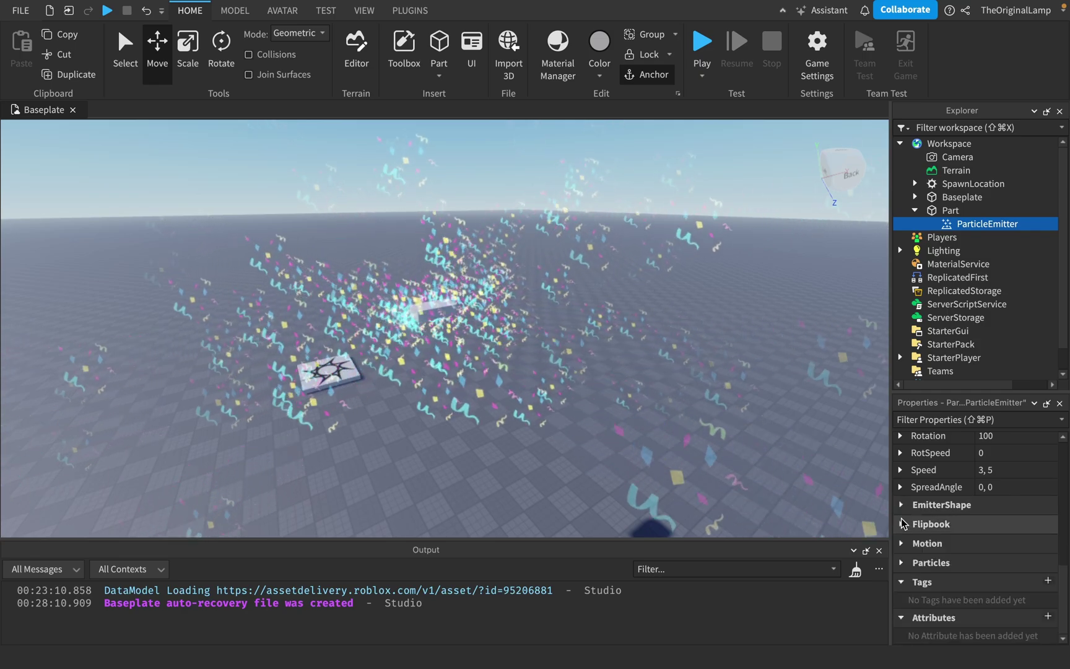
click(901, 543)
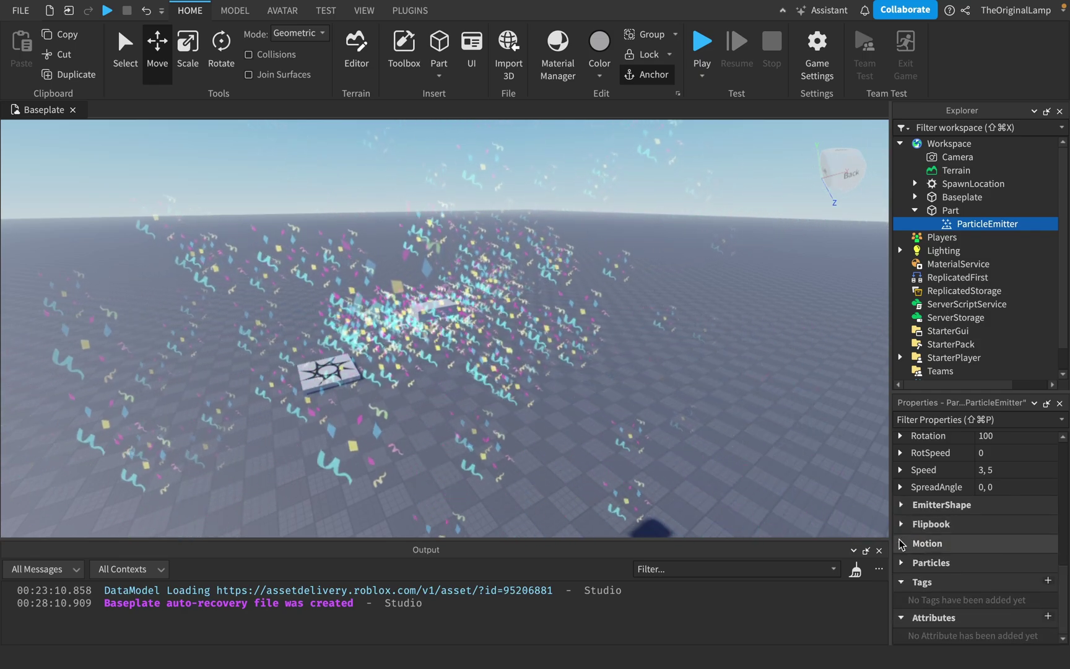
scroll(902, 552, down, 3)
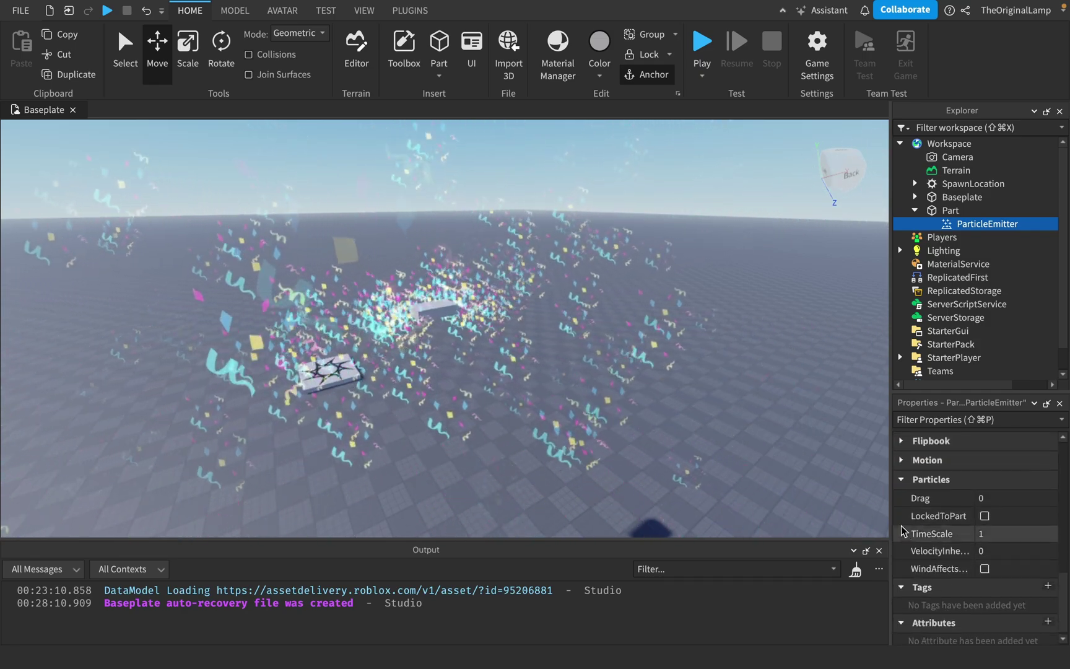
click(903, 486)
click(902, 561)
scroll(902, 562, down, 2)
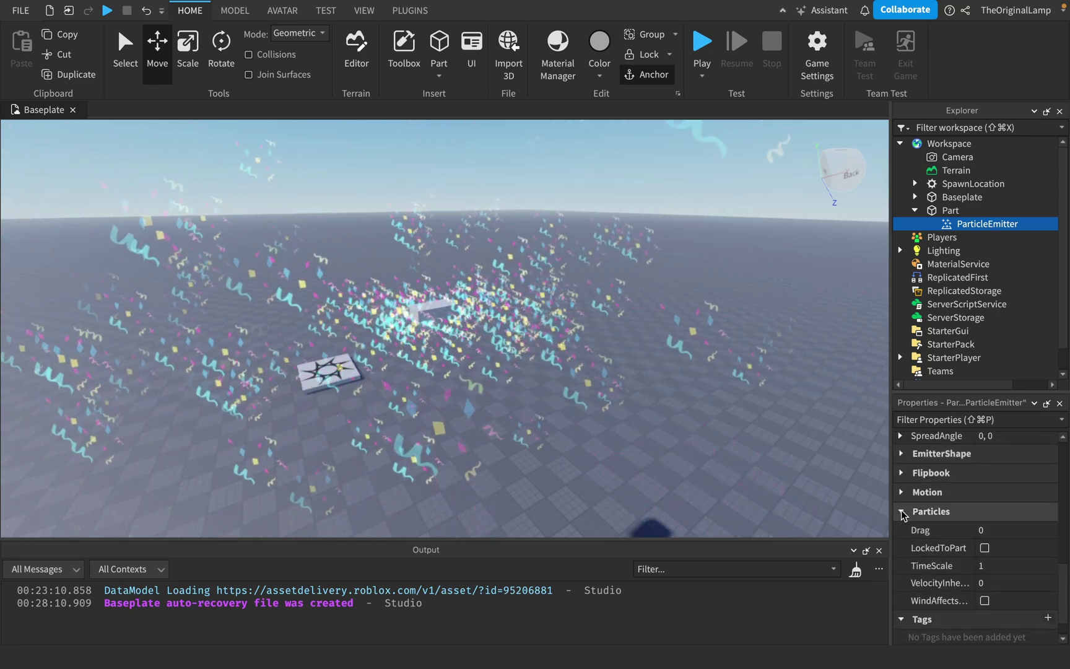
scroll(905, 520, down, 1)
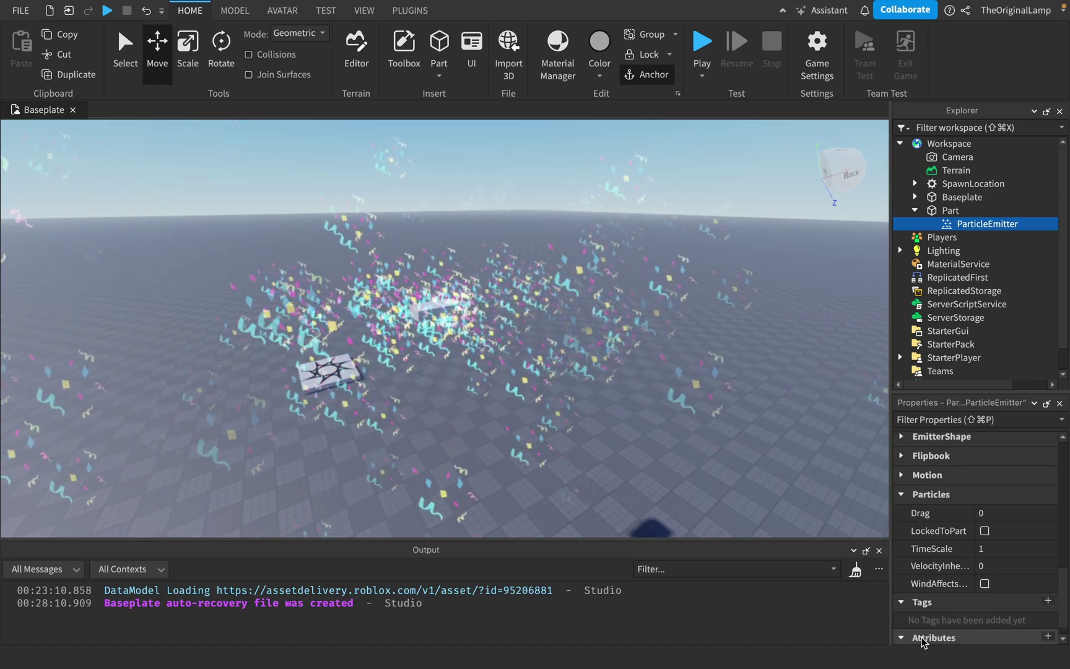
scroll(953, 582, down, 1)
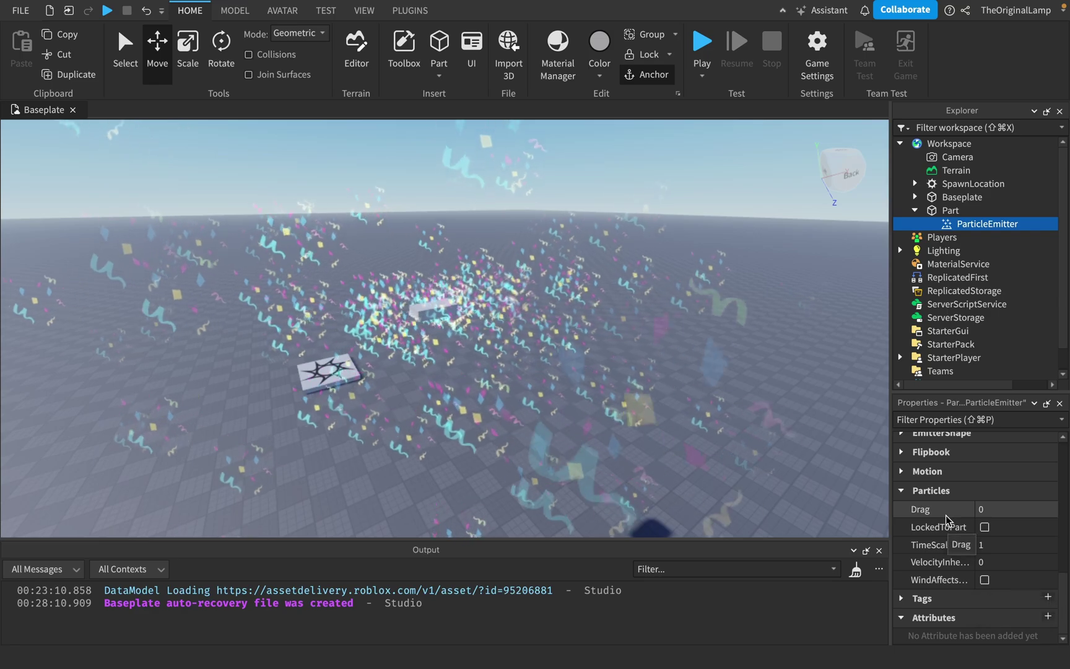
click(902, 491)
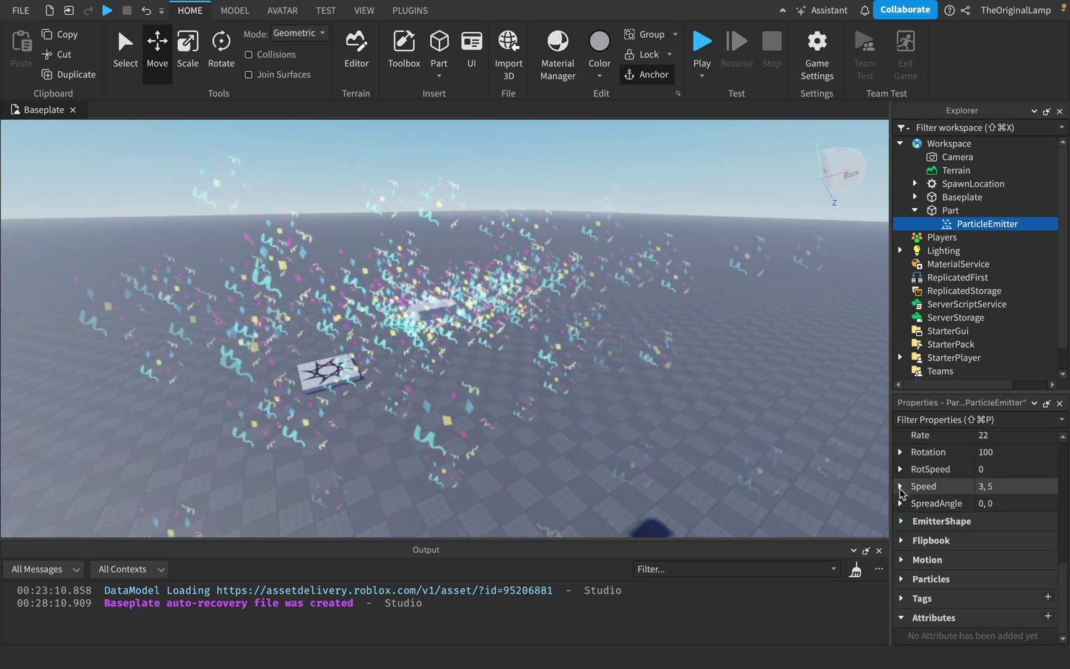
Set the ParticleEmitter's Speed to 22 for both Min and Max and check the wider confetti spread.
scroll(902, 498, up, 1)
click(899, 497)
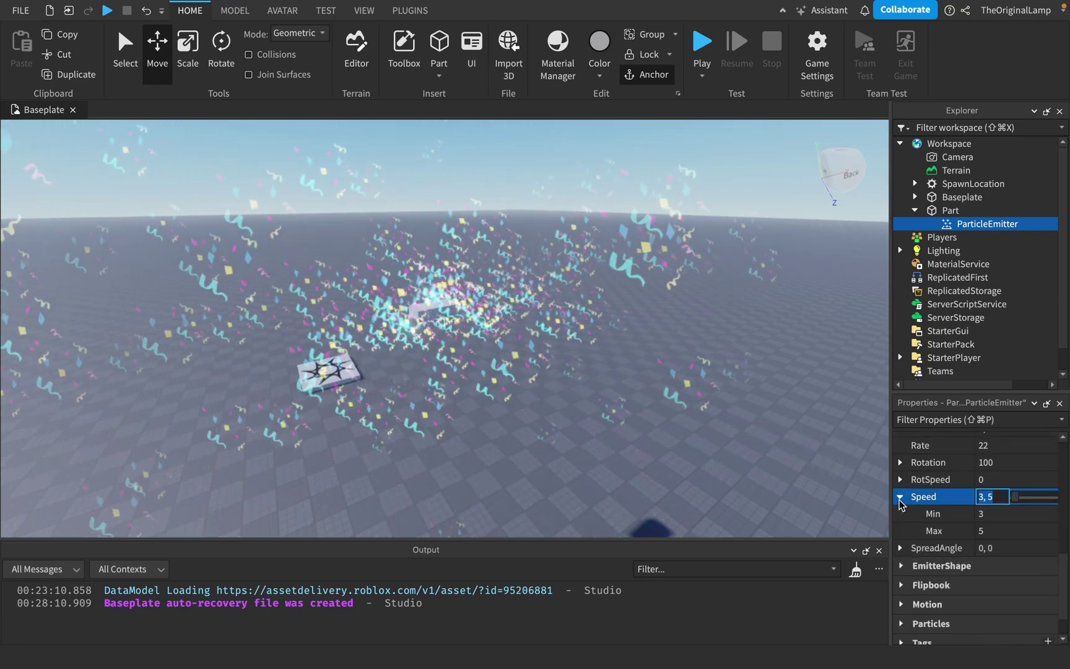
drag(1032, 501, 1022, 495)
scroll(684, 371, down, 3)
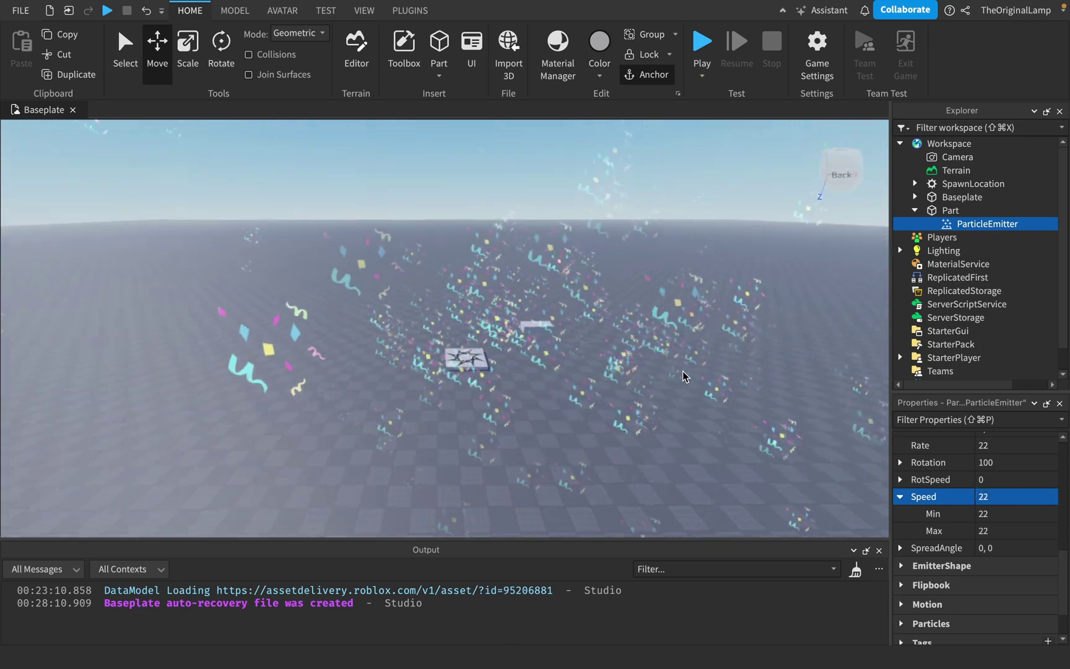
scroll(684, 371, down, 2)
scroll(684, 371, up, 4)
Raise the ParticleEmitter's Rate to 100 and check the confetti from the other side.
right_drag(684, 371, 684, 371)
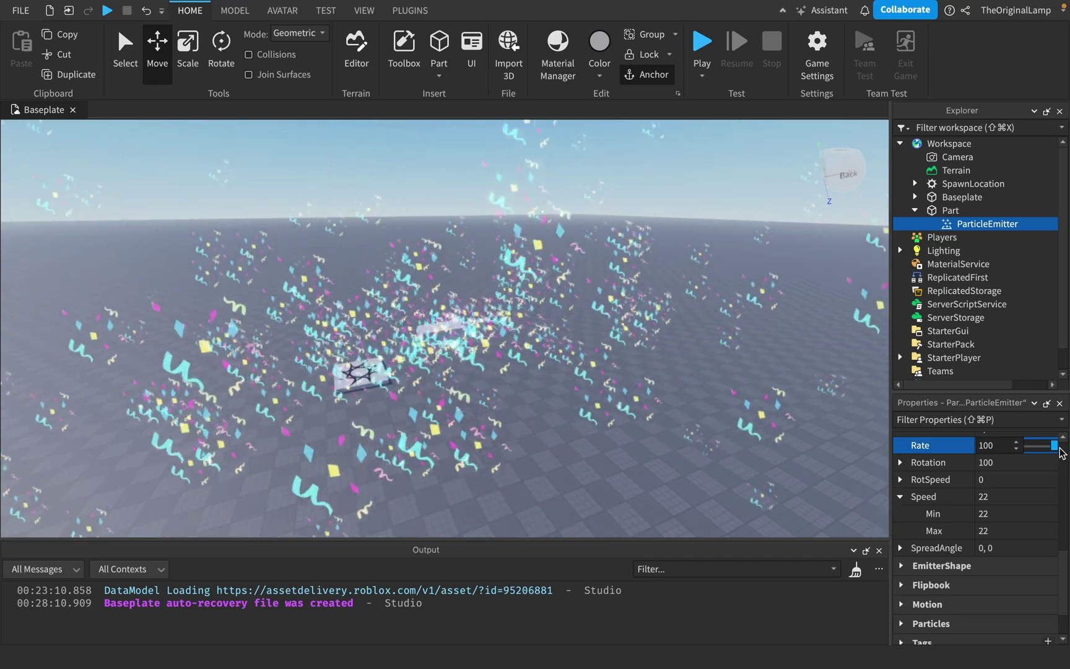
scroll(679, 339, down, 3)
right_drag(678, 340, 678, 339)
key(d)
Set the ParticleEmitter's Size to 10 and check the enlarged confetti in the scene.
scroll(964, 499, up, 5)
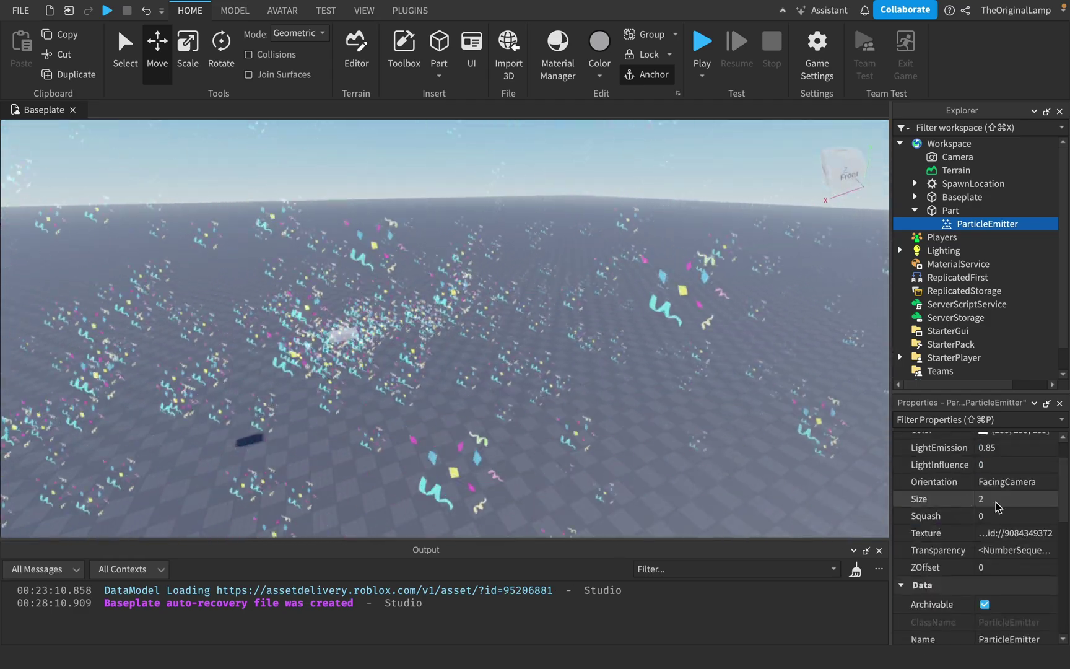
scroll(986, 501, up, 1)
click(1003, 520)
text(10)
key(Return)
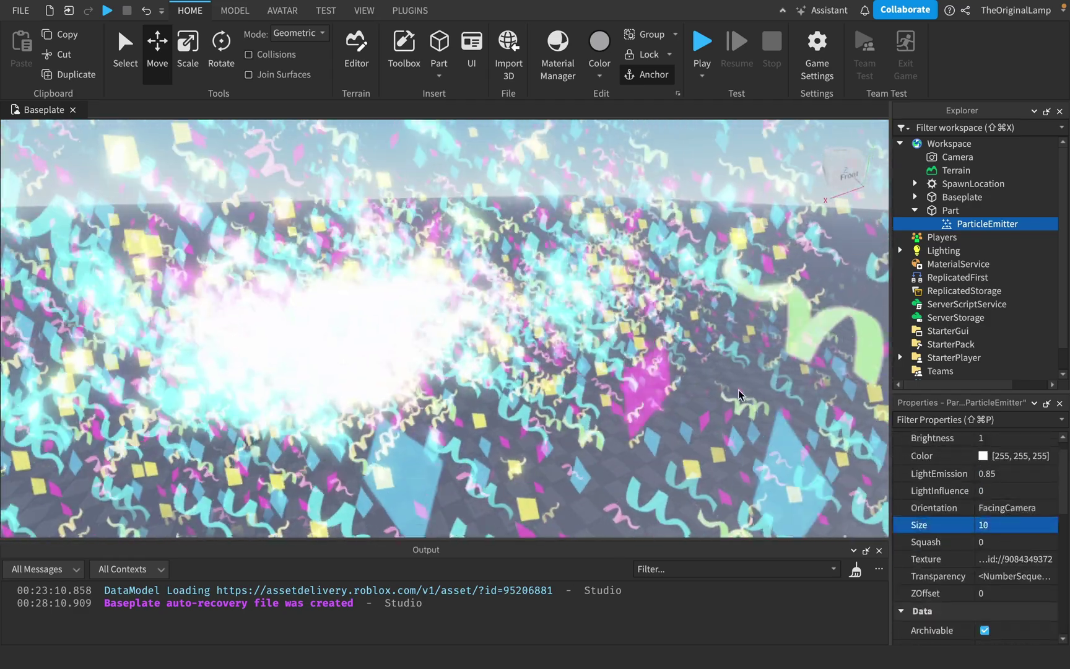
key(s)
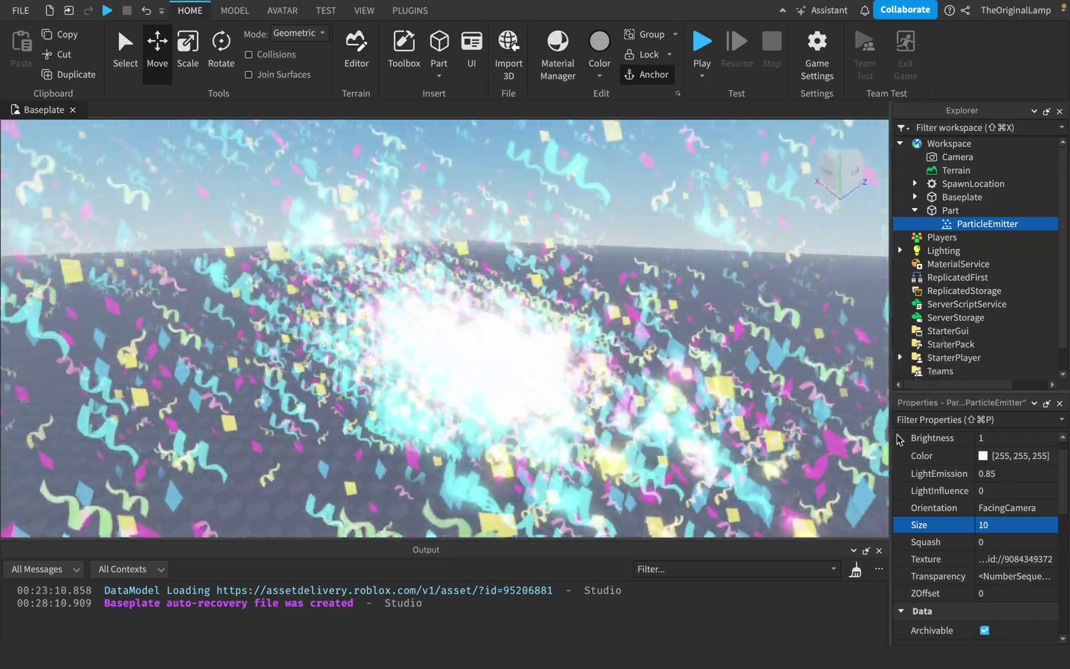
Lower the ParticleEmitter's LightEmission to 0.55 and check the burst from the front.
scroll(956, 454, up, 1)
scroll(969, 481, down, 4)
scroll(969, 482, down, 6)
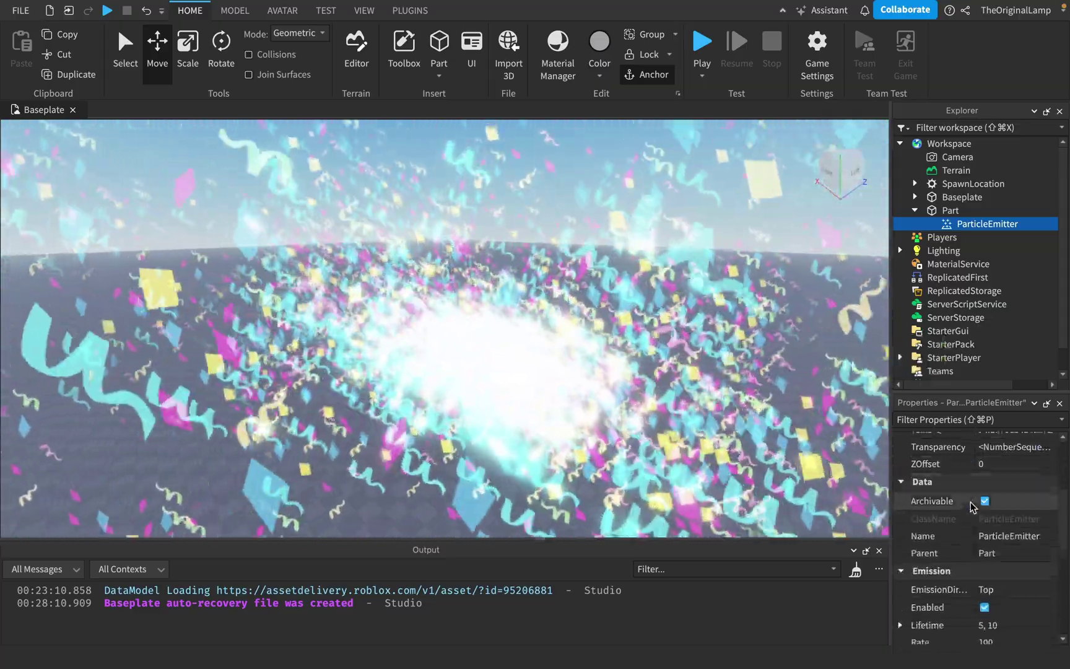
scroll(990, 536, up, 10)
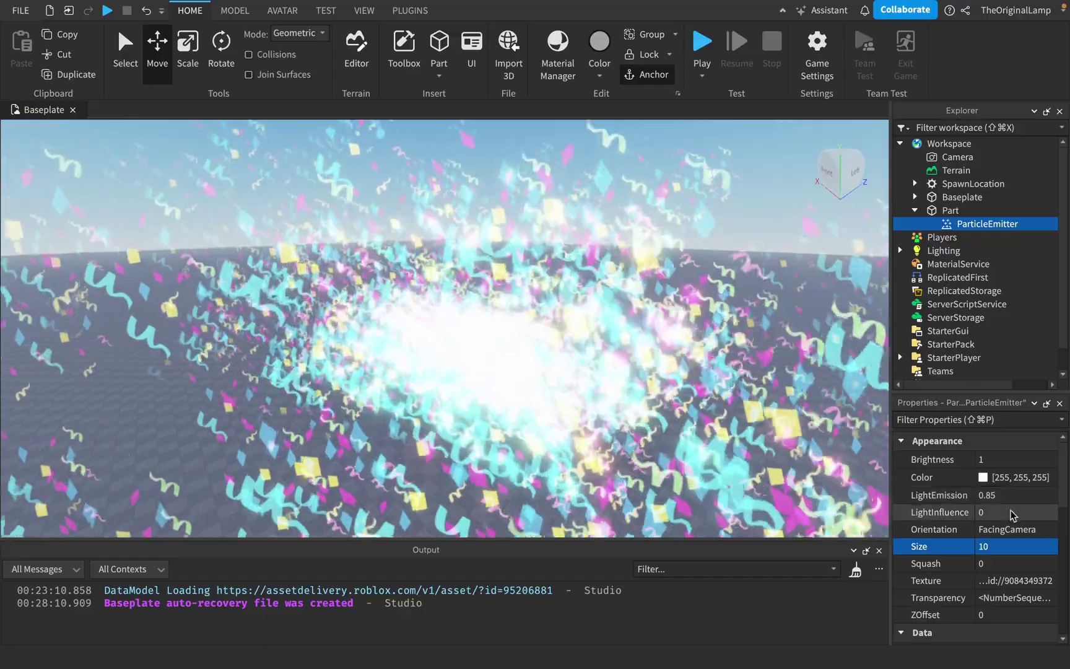
click(1031, 496)
mouse_move(1050, 495)
mouse_down()
mouse_move(1034, 498)
mouse_move(1043, 495)
mouse_up()
right_drag(636, 333, 639, 334)
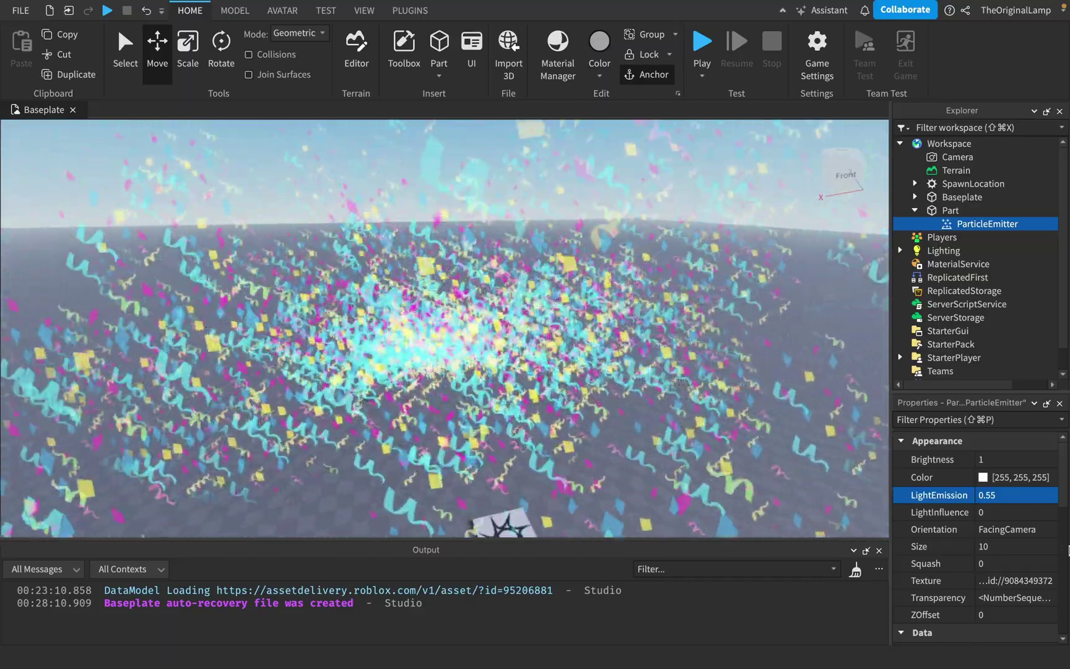
Reshape the ParticleEmitter's Transparency curve to start at value 1 near time 0, then close the curve and view the burst.
scroll(1040, 545, down, 6)
scroll(1031, 533, up, 3)
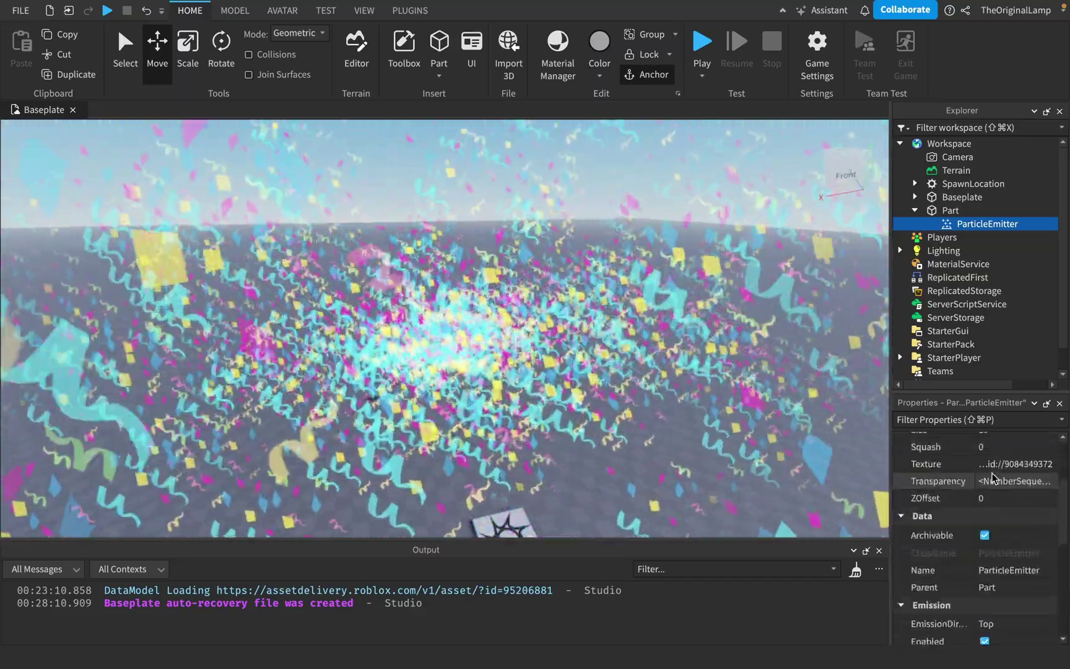
click(1038, 523)
click(1040, 523)
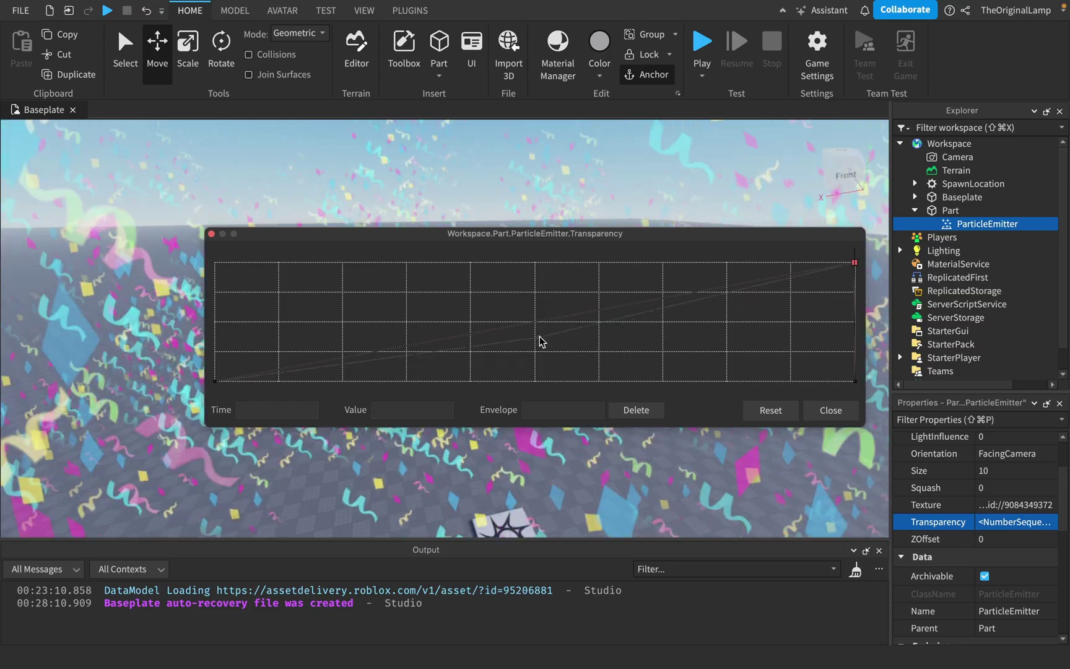
drag(520, 246, 719, 375)
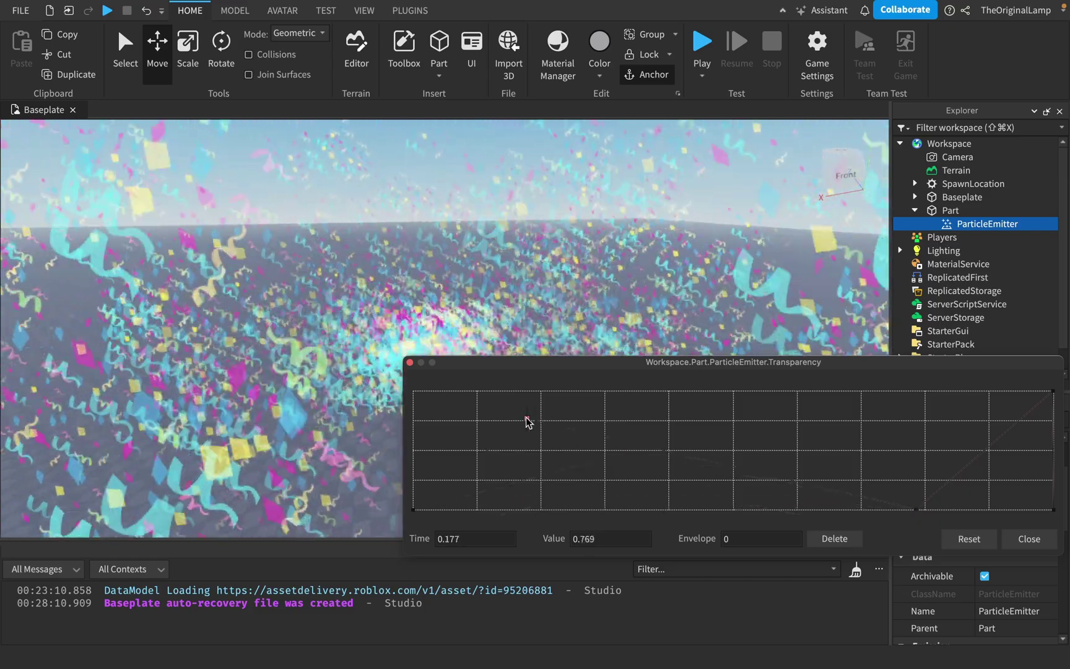
drag(415, 385, 414, 384)
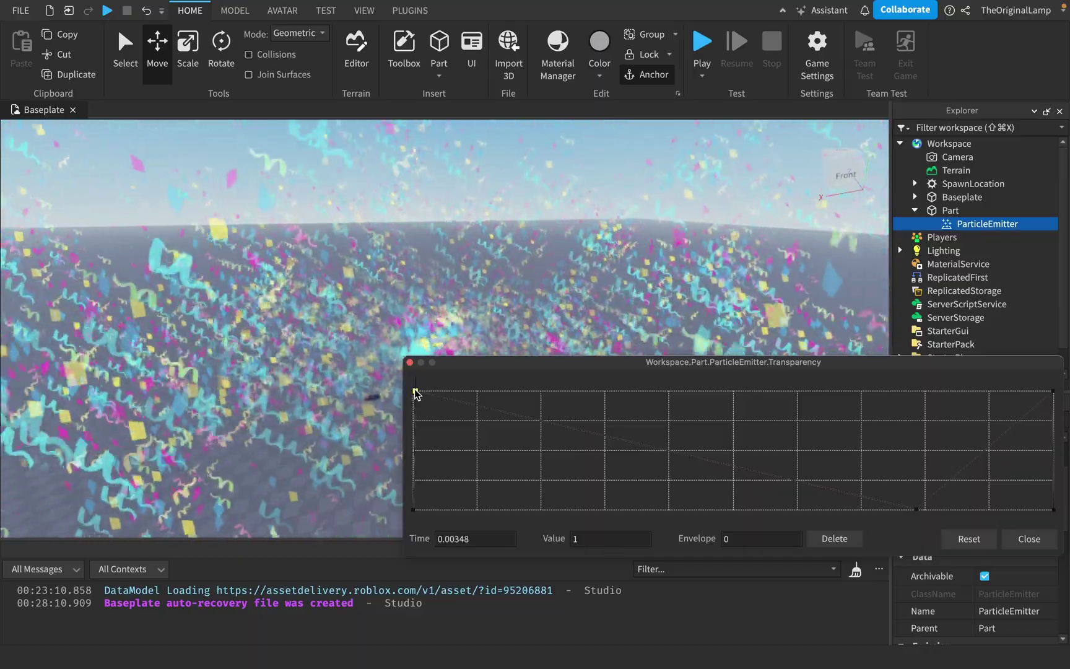
click(410, 362)
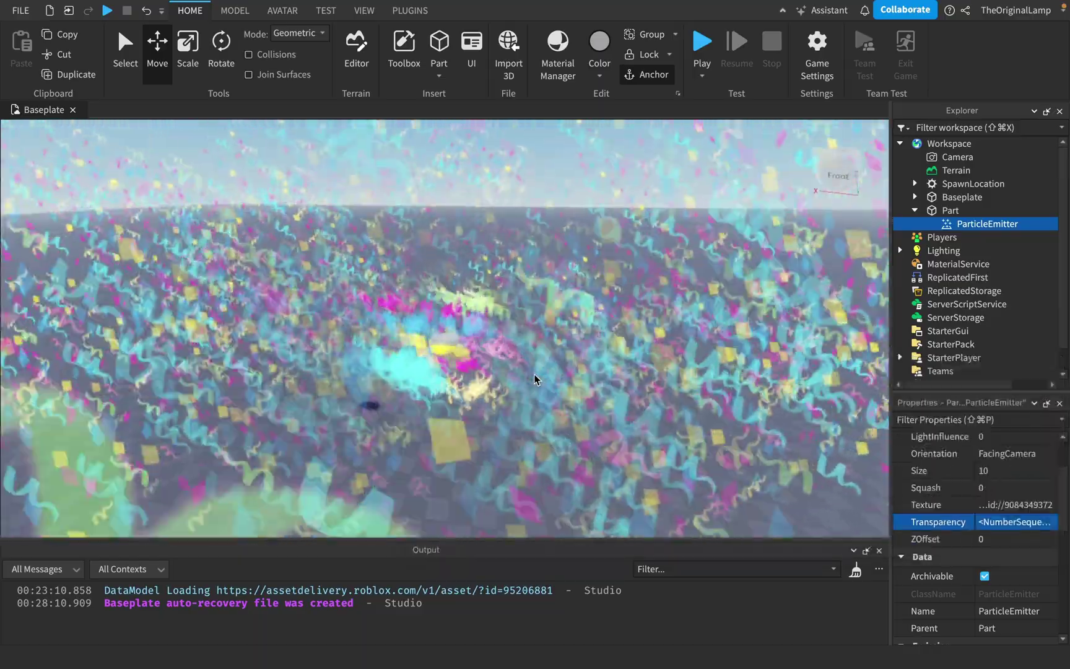
right_drag(534, 373, 535, 379)
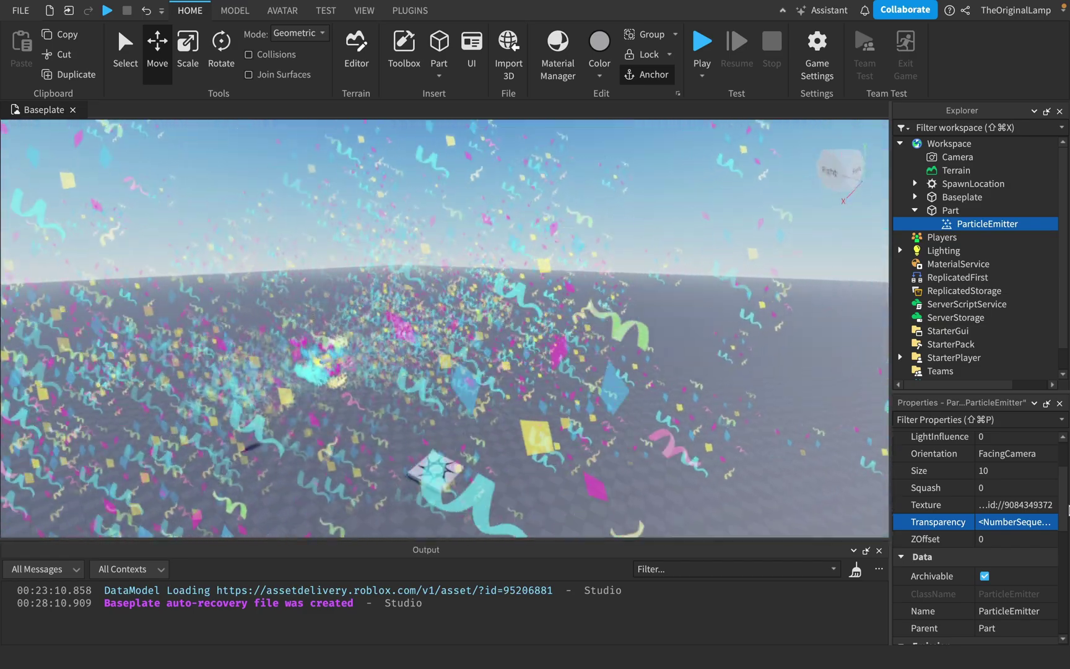
Set the ParticleEmitter's LightEmission to 0.9 and its Brightness to 2.78.
scroll(1003, 489, up, 3)
click(1004, 495)
drag(1042, 496, 1049, 502)
click(1003, 458)
drag(1028, 461, 1035, 461)
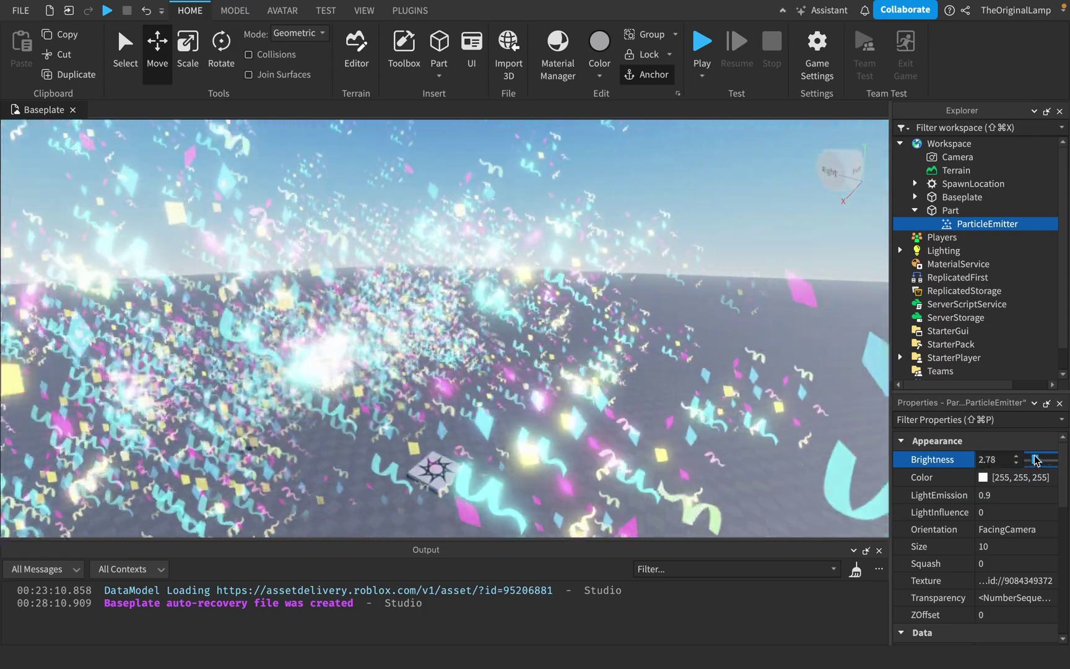
Tint the ParticleEmitter's Color violet with RGB 226, 117, 255 and check the burst from the front.
click(995, 478)
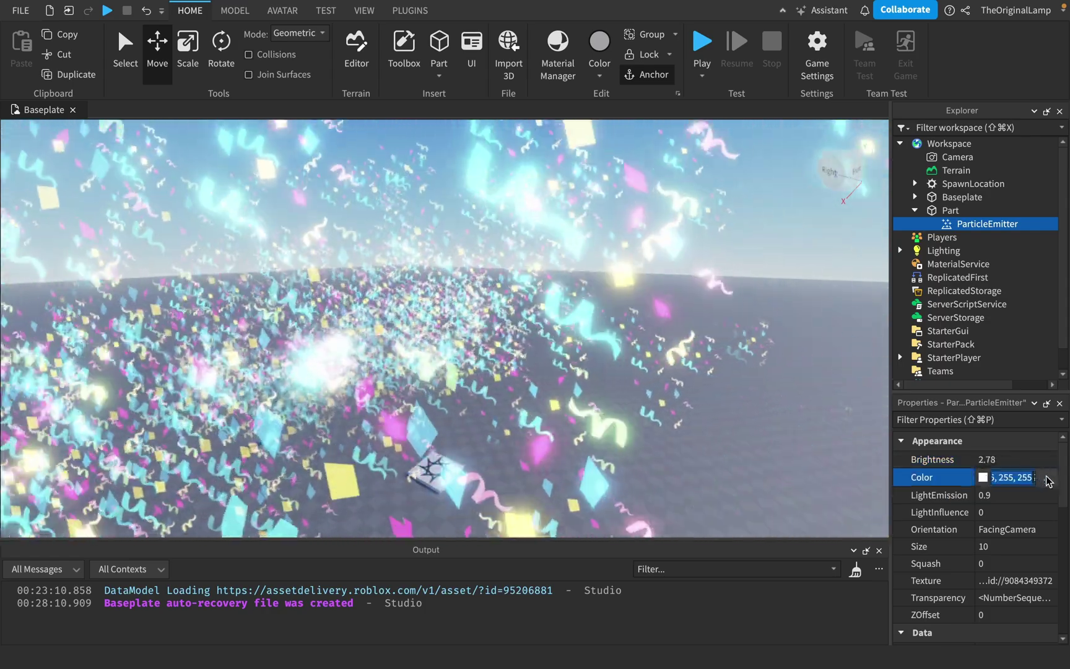
click(1047, 478)
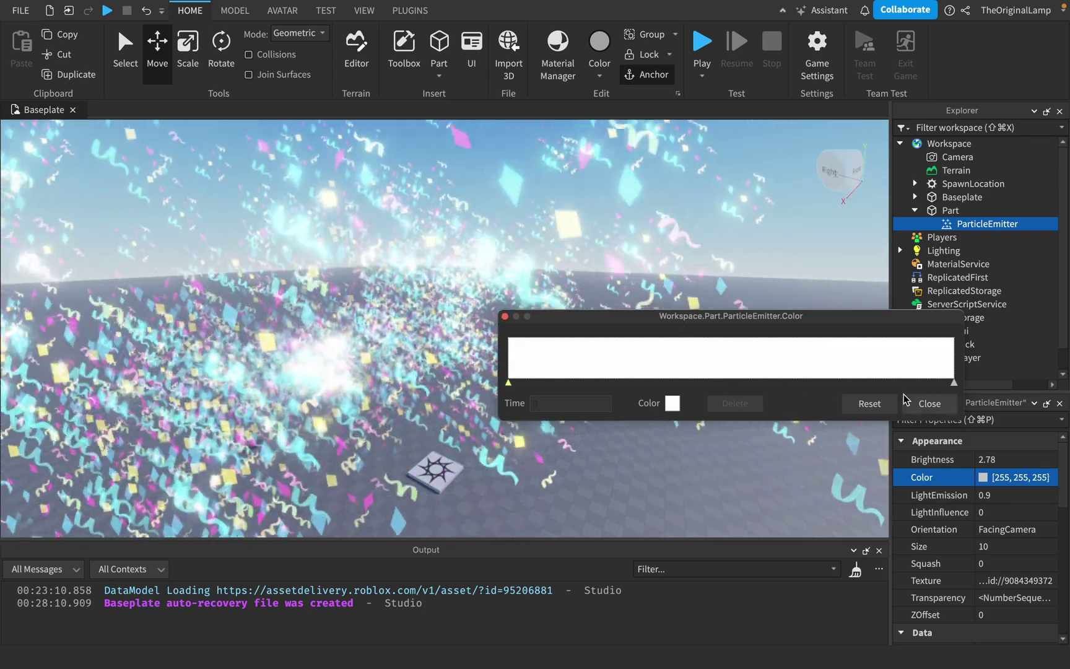
click(906, 401)
click(986, 478)
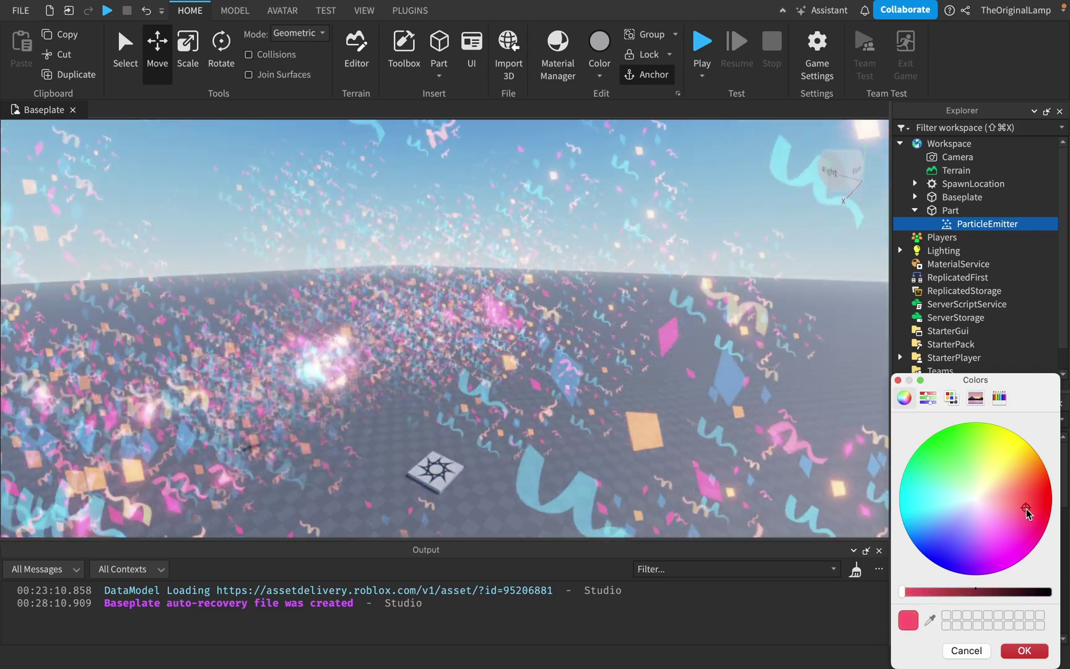
click(1013, 461)
drag(1013, 462, 981, 460)
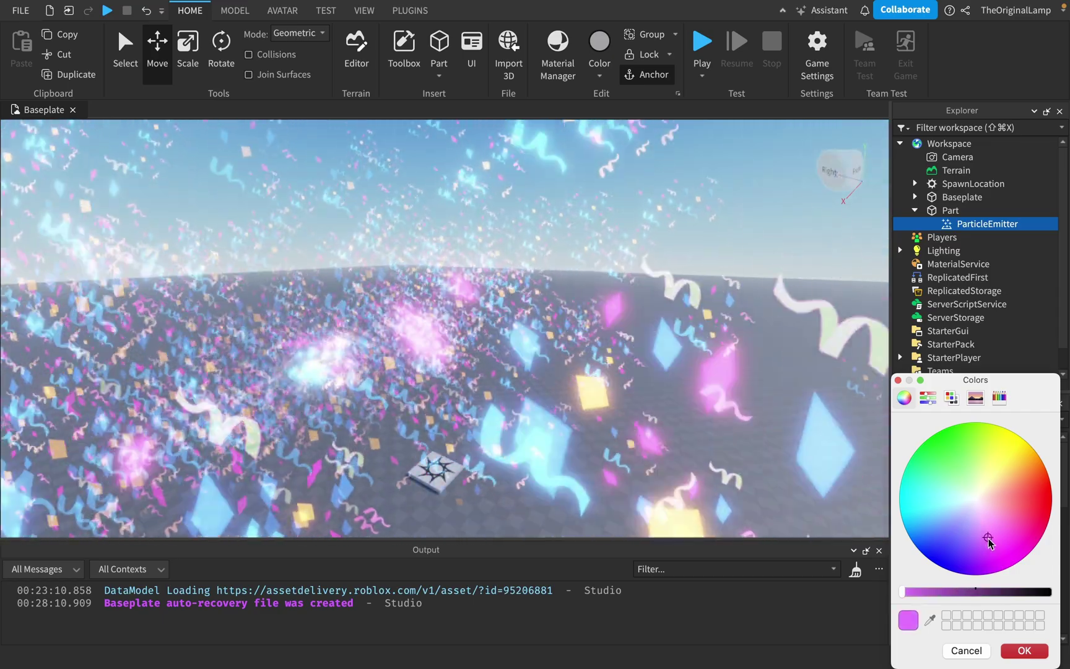
click(1017, 660)
right_drag(699, 388, 699, 388)
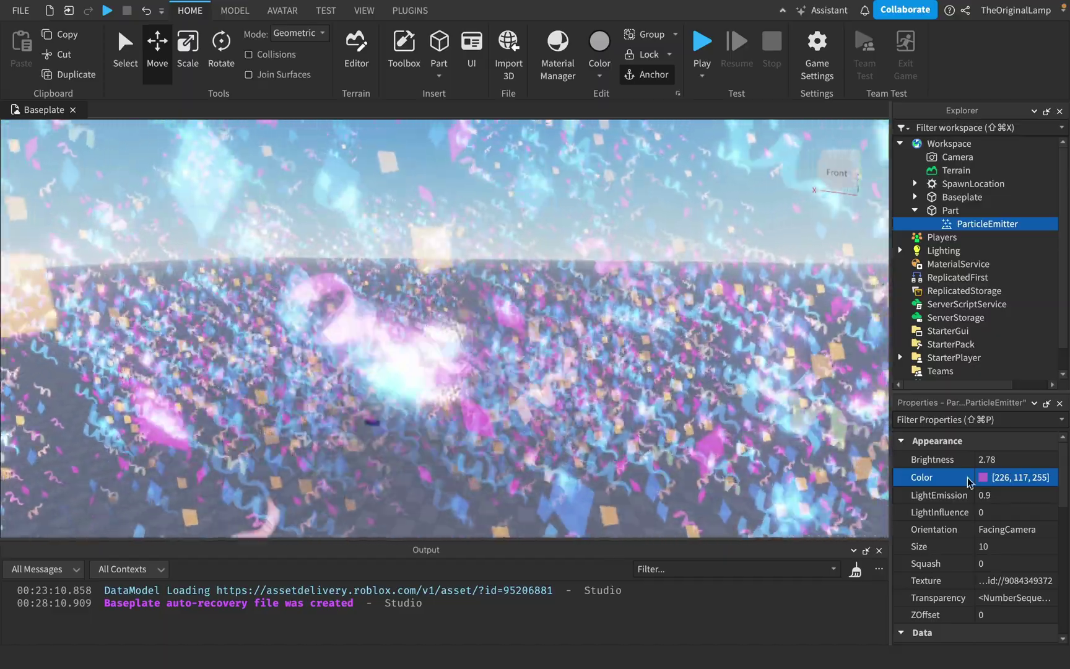
Set the ParticleEmitter's Color to pinkish violet, RGB 238, 130, 248, and view the tinted confetti.
click(986, 479)
click(984, 479)
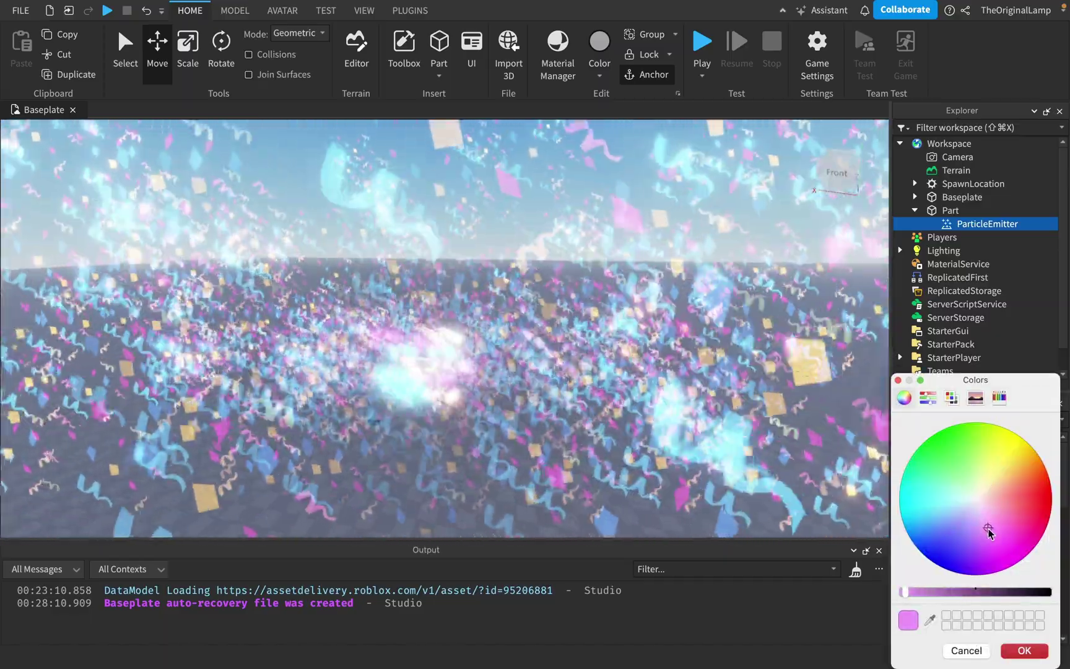
drag(988, 529, 991, 531)
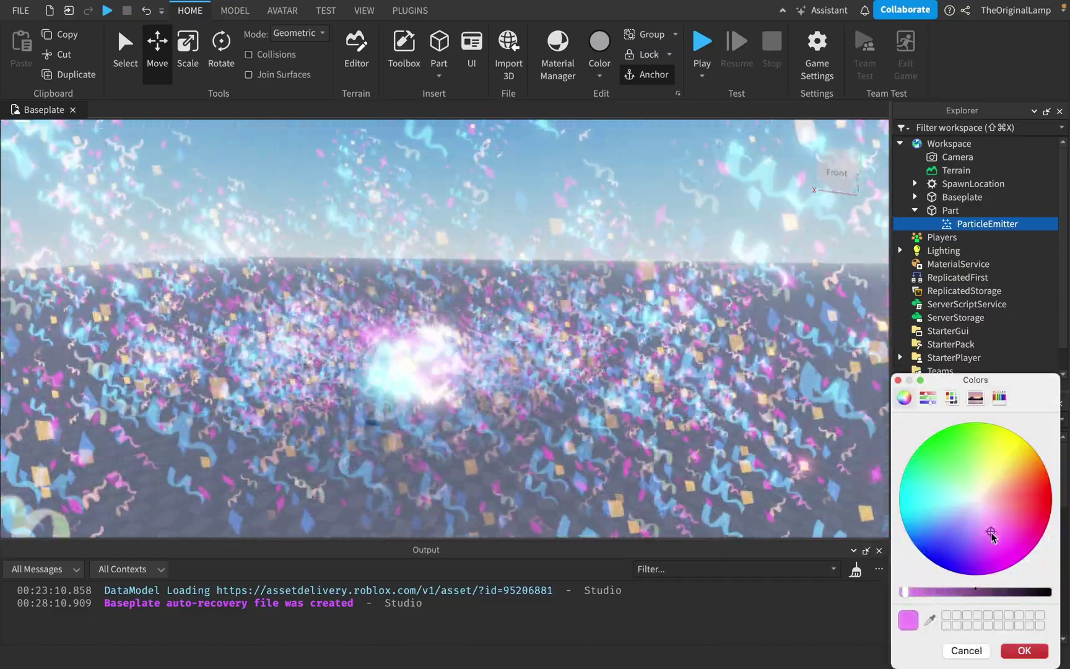
click(1027, 650)
right_drag(643, 424, 644, 424)
right_drag(690, 358, 689, 359)
Move the emitter part around above the baseplate and check how the confetti follows it.
click(957, 208)
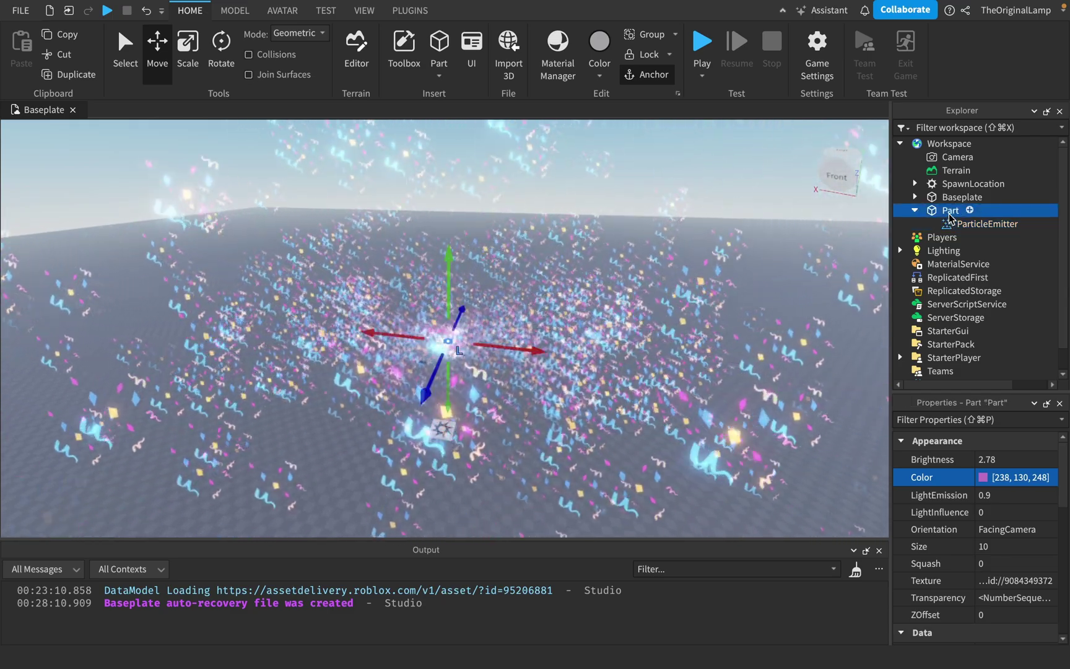
key(super+1)
key(f)
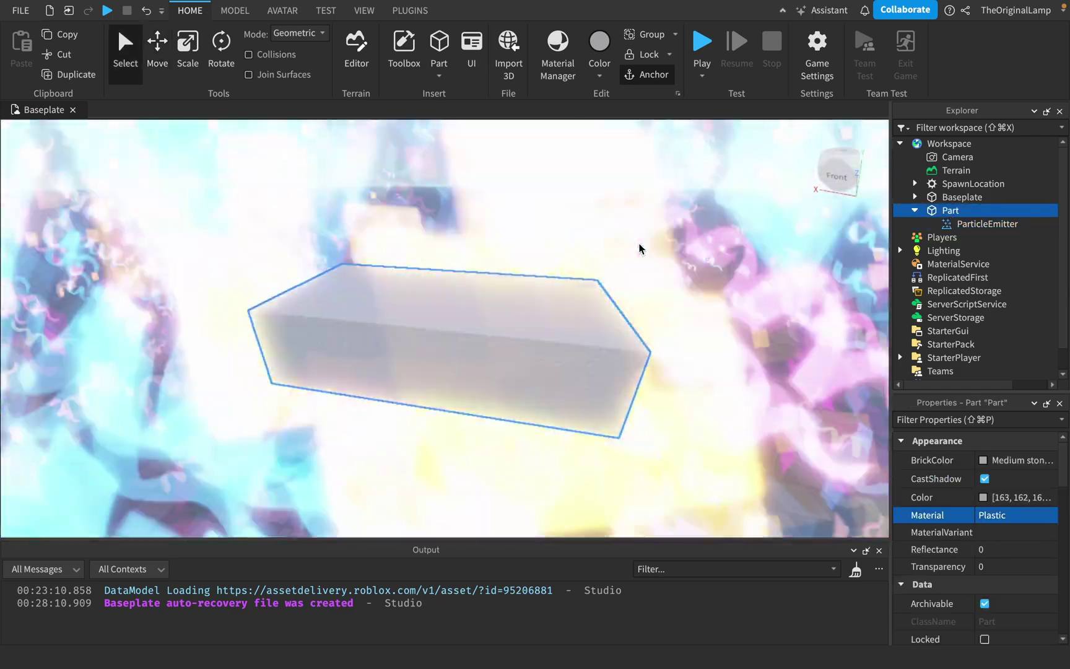
key(s)
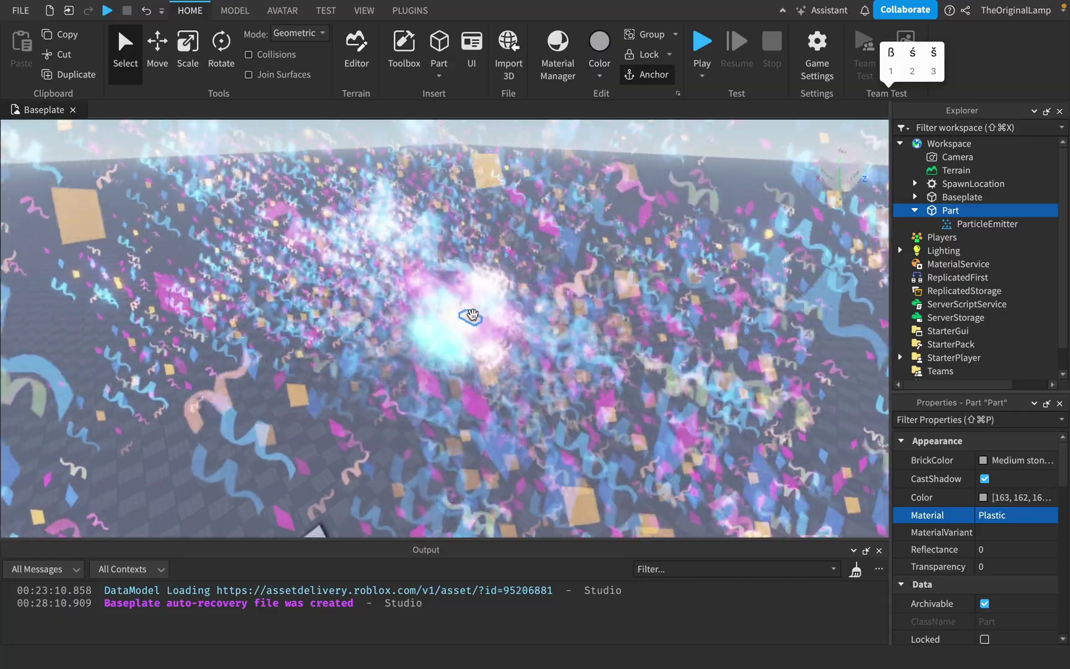
drag(476, 315, 672, 172)
middle_drag(672, 172, 254, 372)
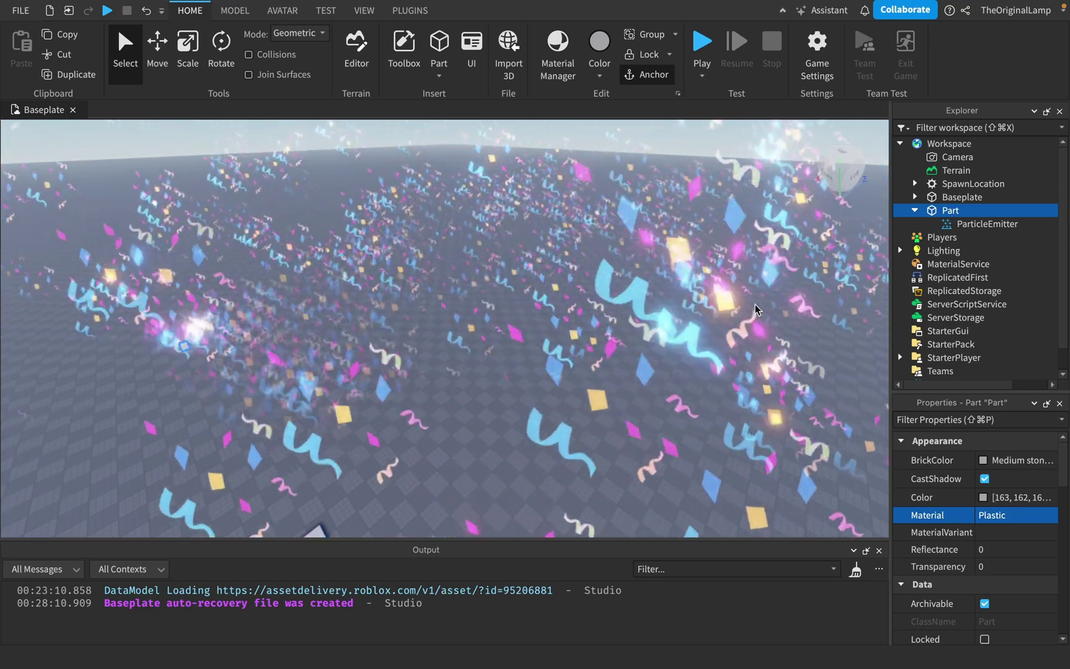
Rename the emitter part as PartyBlock and focus the view on it.
key(F2)
text(PartyBlock)
key(Return)
key(f)
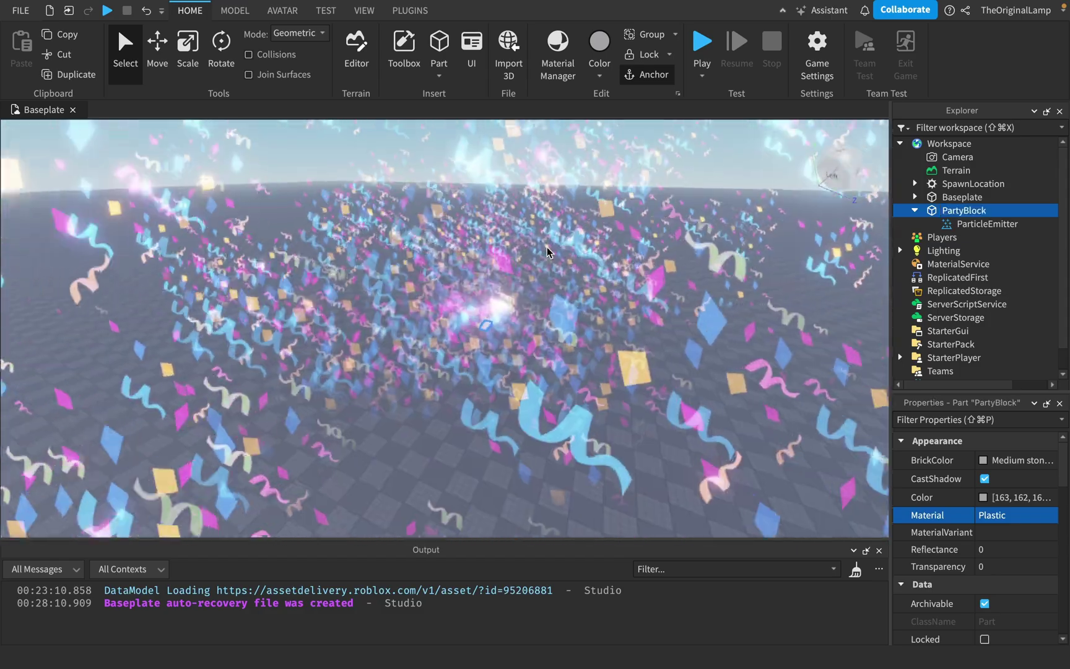
Insert a PointLight into PartyBlock and select it.
click(997, 210)
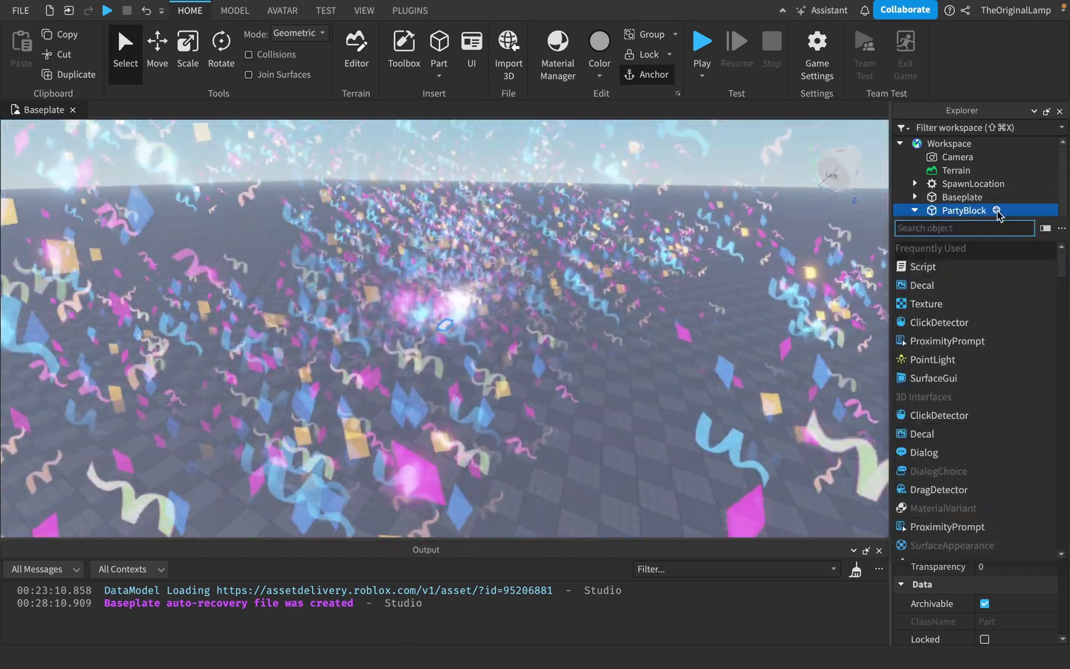
text(poij)
key(BackSpace)
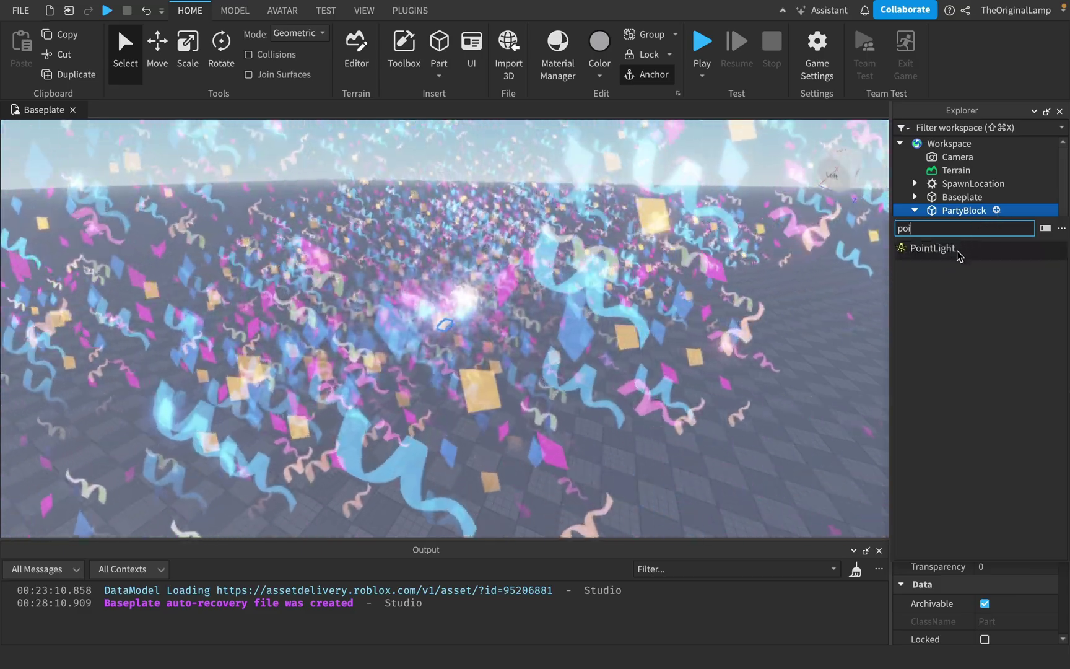
click(960, 249)
click(989, 237)
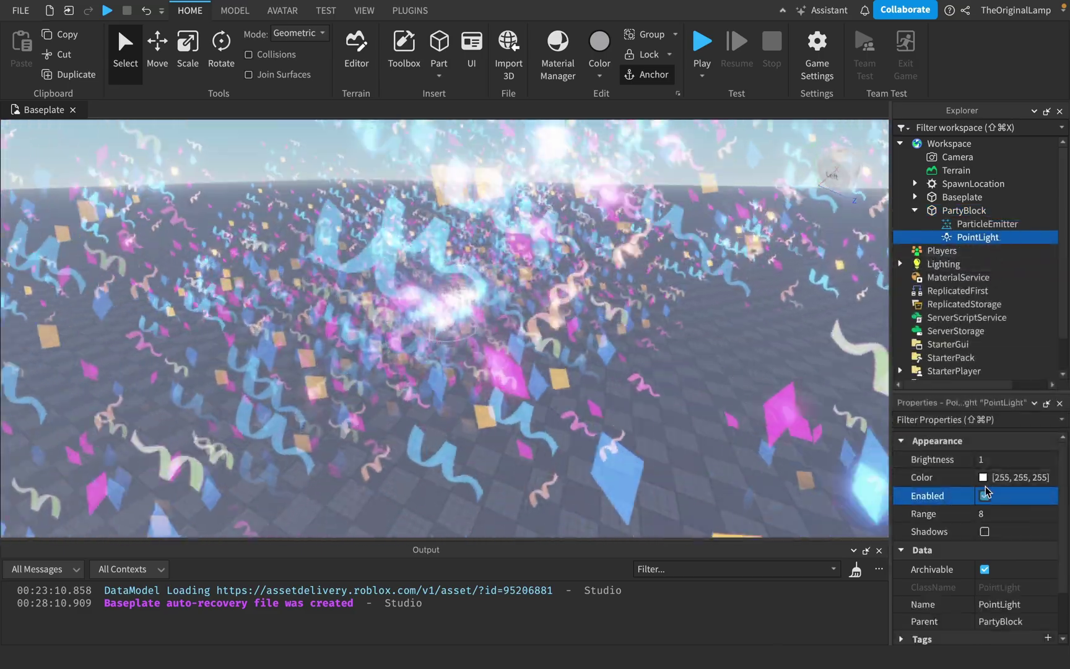
Set the PointLight's Range to 39, its Color to pink RGB 247, 129, 255 and its Brightness to 8.88.
click(1003, 514)
drag(1032, 521, 1050, 515)
click(983, 477)
click(985, 495)
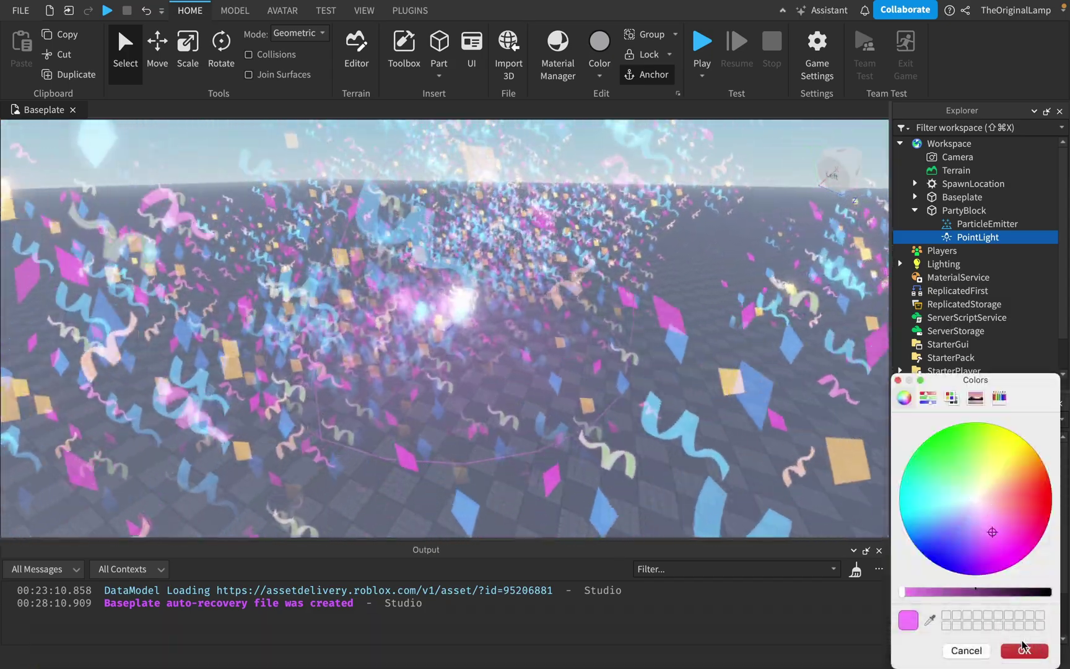
click(1025, 651)
click(990, 462)
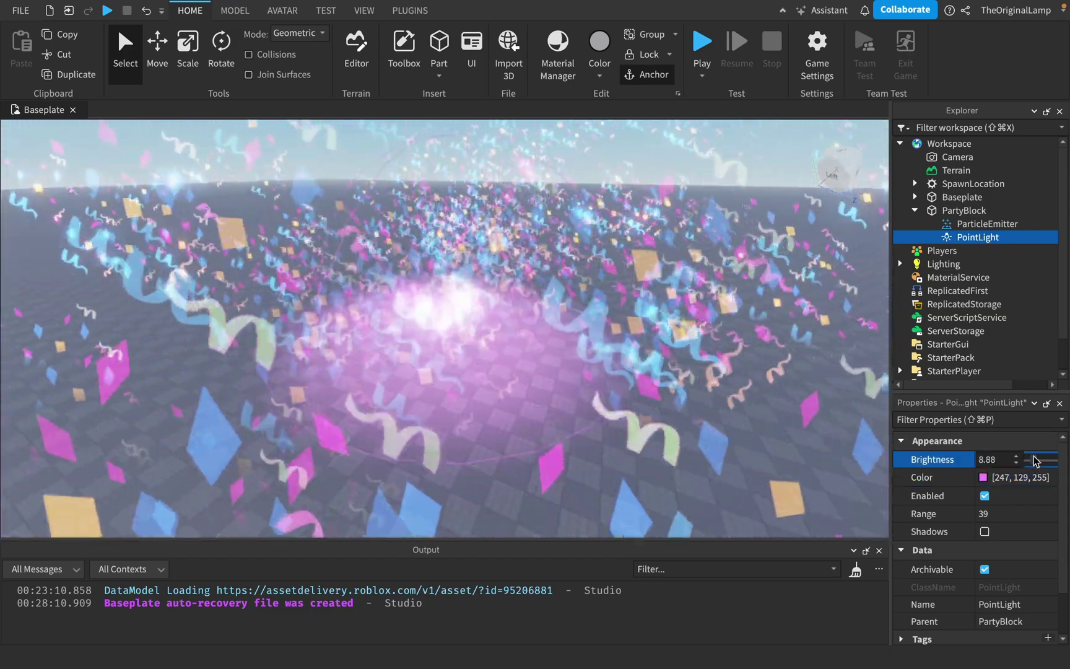
Insert a Script into the PointLight.
click(1009, 237)
text(scr)
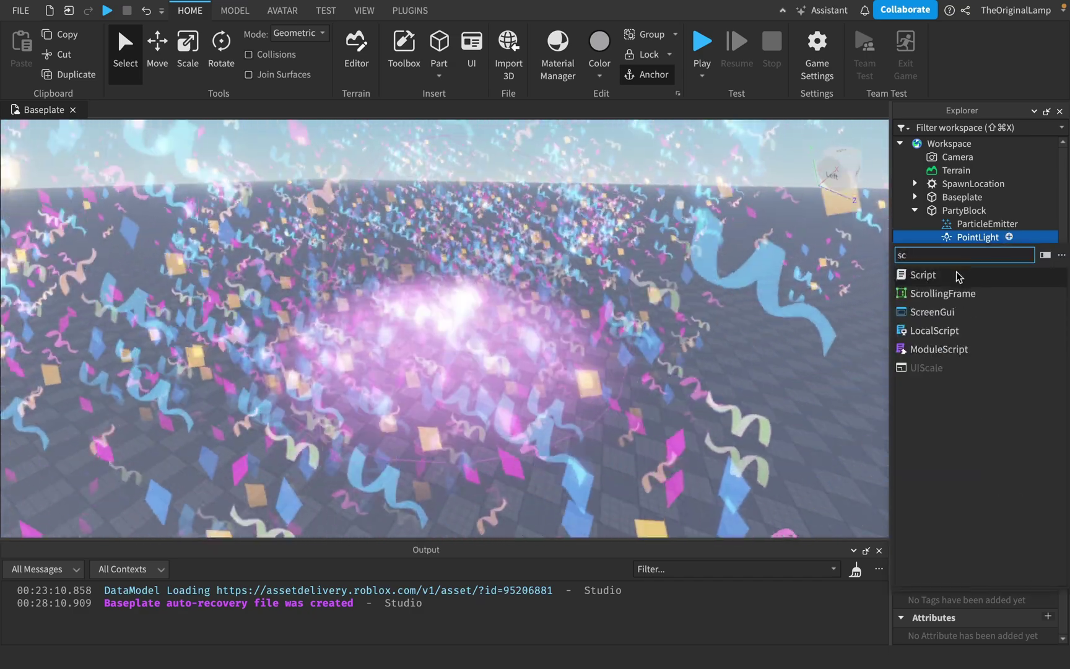
click(946, 278)
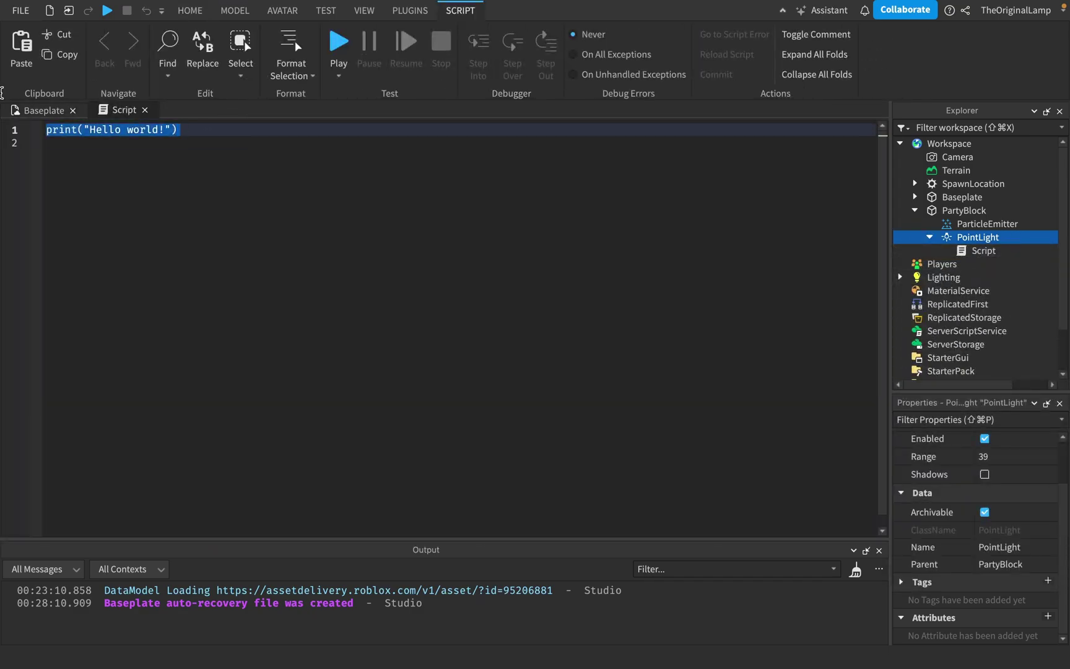
Replace the default code with a "while wait(0.5) do" loop containing "script.Parent.Enabled = not script.Parent.Enabled".
text(wait(0.5) do)
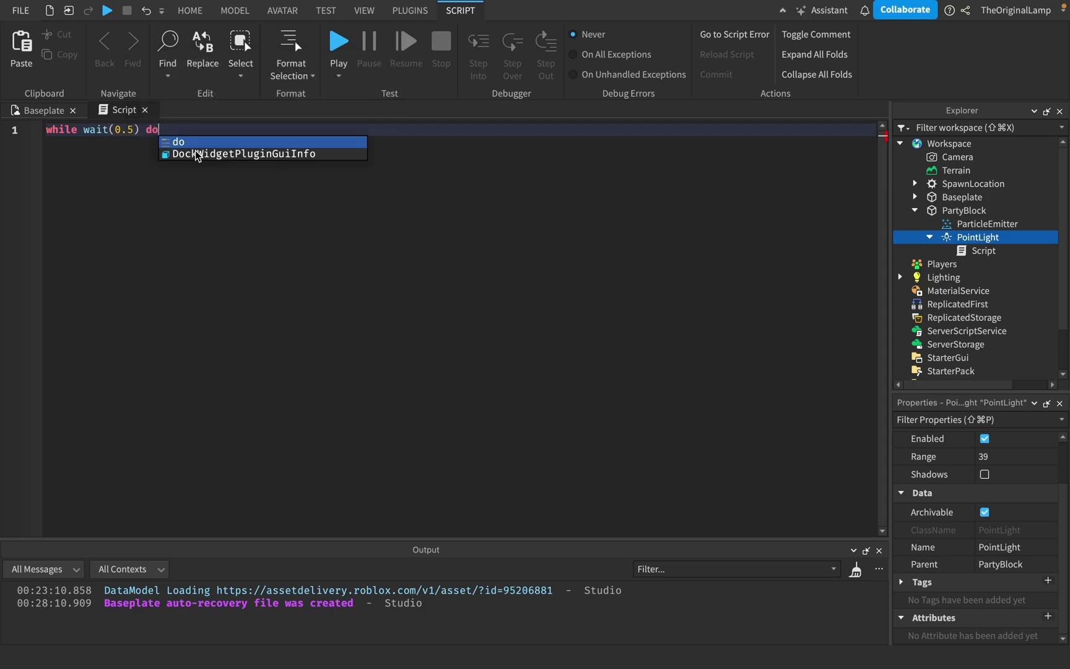
key(Return)
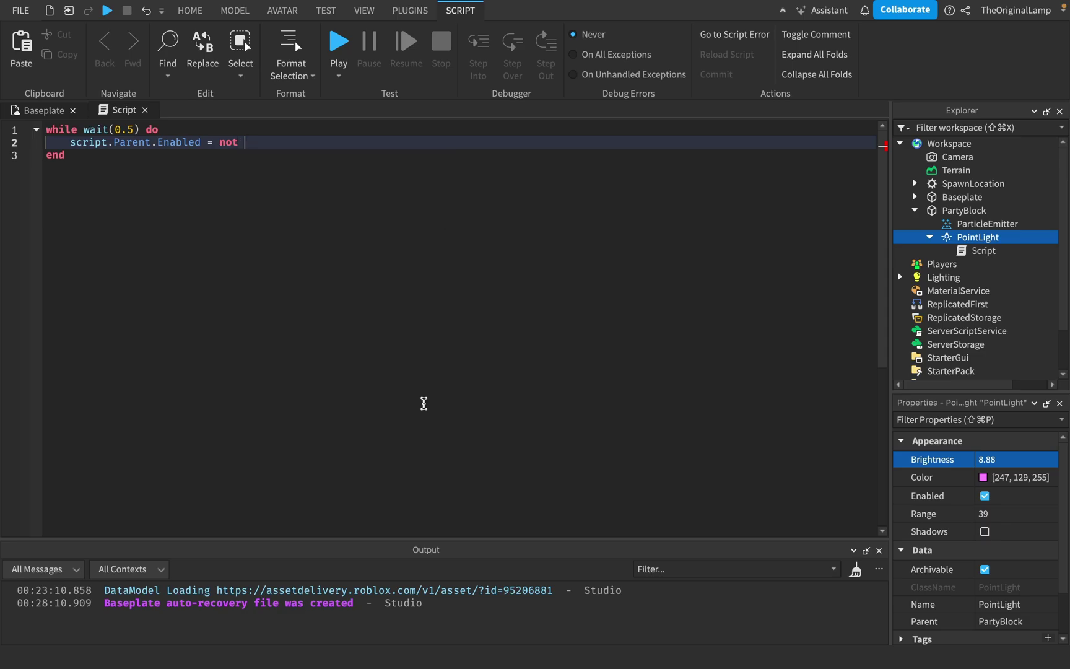
text(.n)
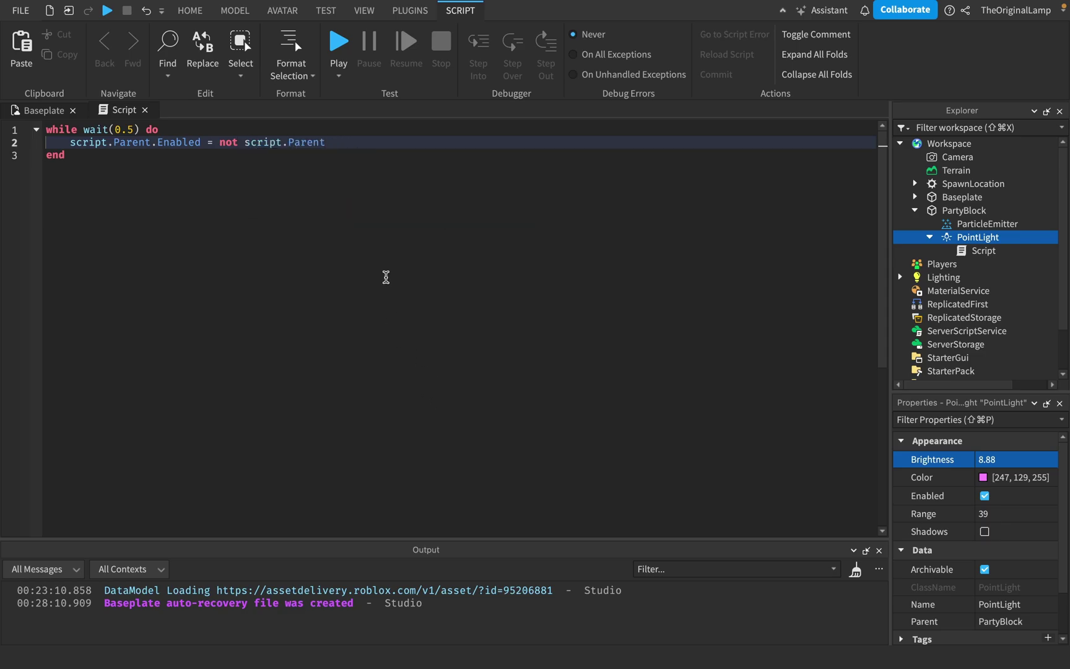
Return to the Baseplate scene, run the simulation to watch the light flash with the confetti, and stop it.
click(38, 110)
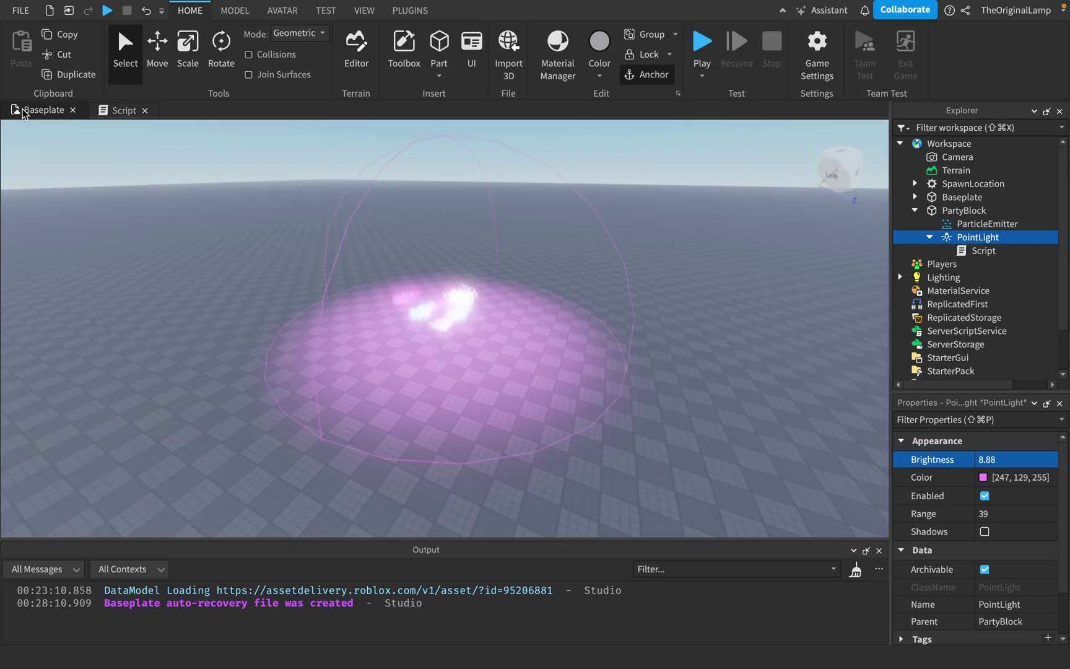
scroll(496, 237, up, 5)
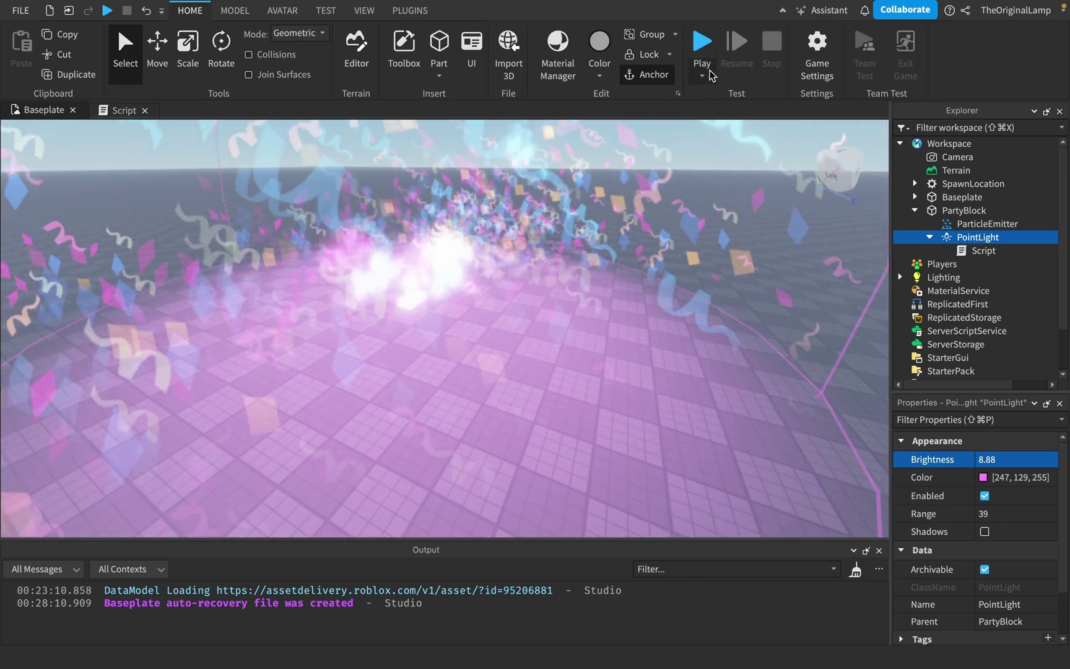
click(703, 74)
click(717, 125)
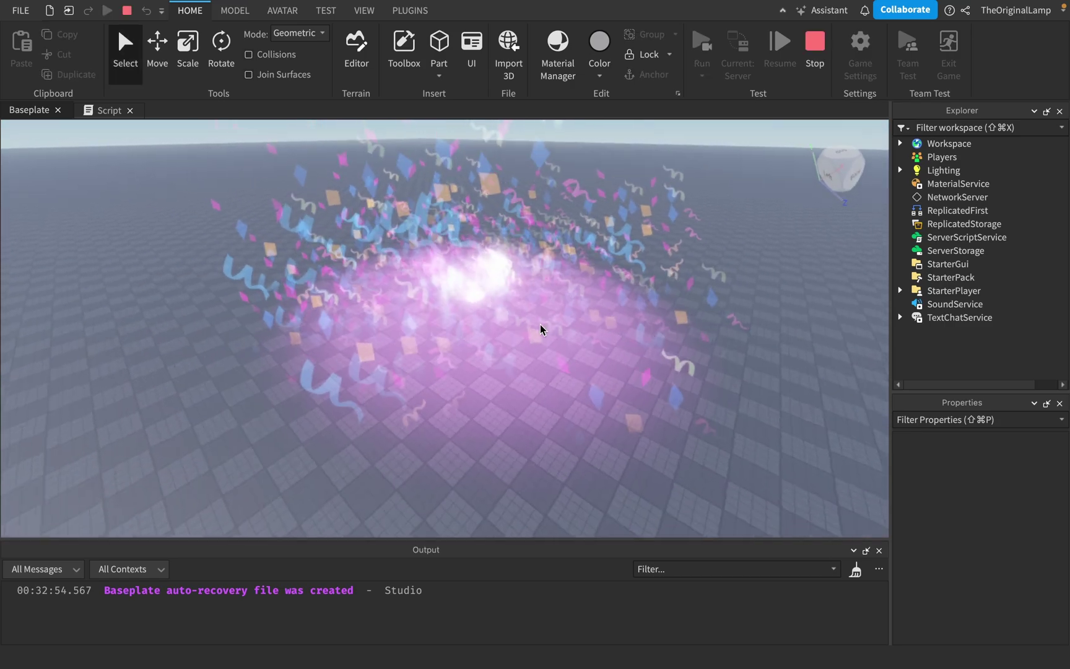
click(815, 43)
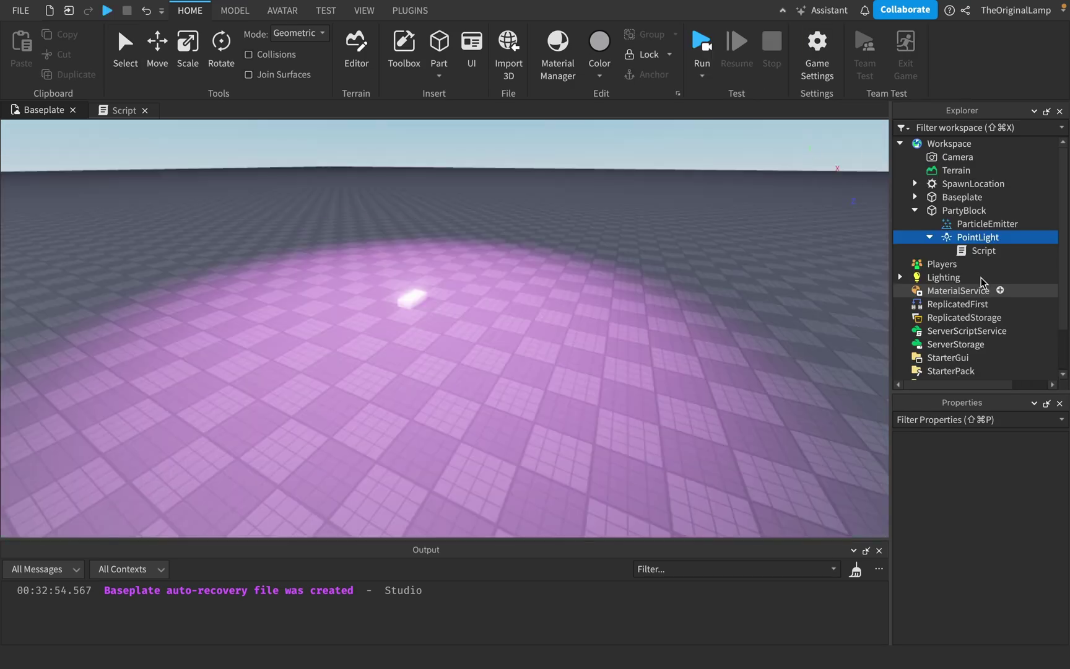
Change the script's loop wait to 0.2 seconds and select the PointLight.
click(124, 110)
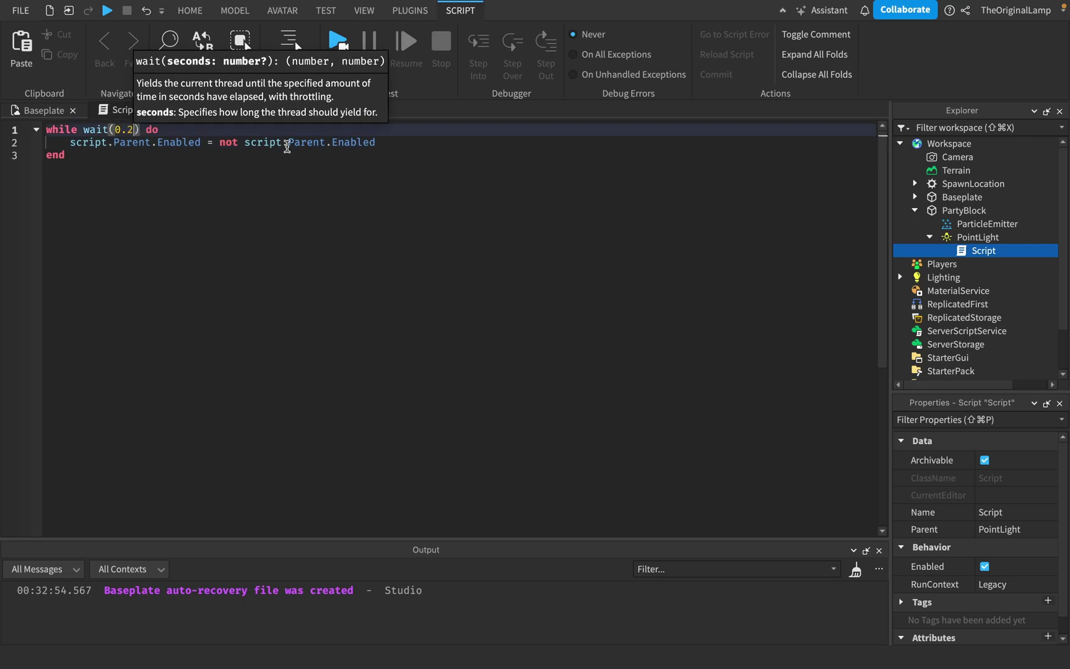
click(945, 239)
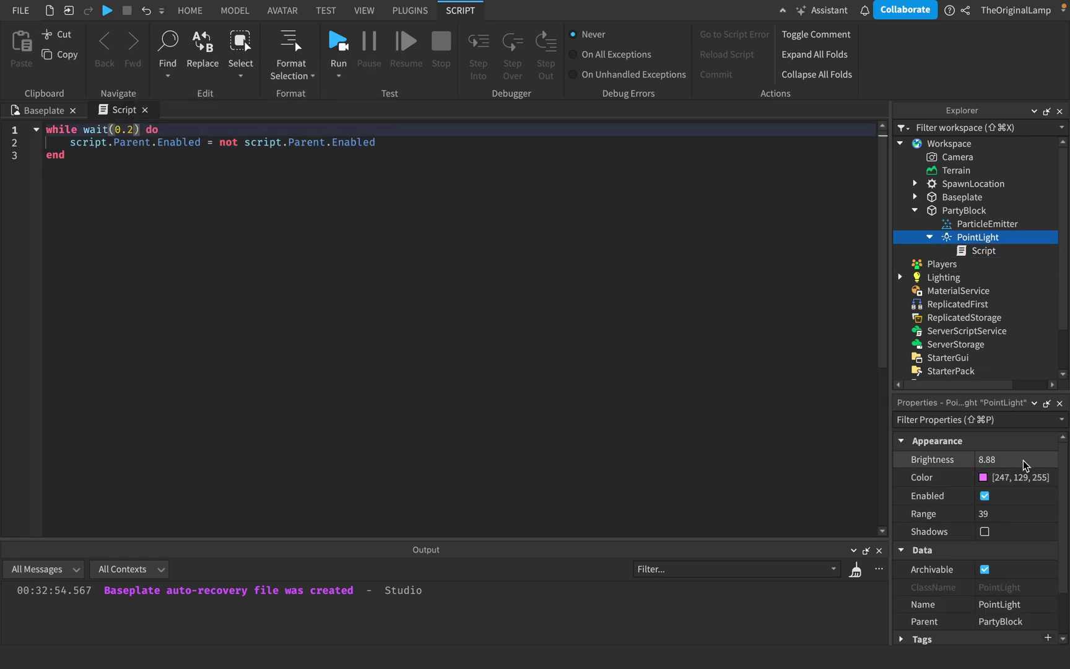
Set the PointLight's brightness to 1.12 and its color to [250, 91, 234], and test the flashing in a short simulation run.
click(45, 111)
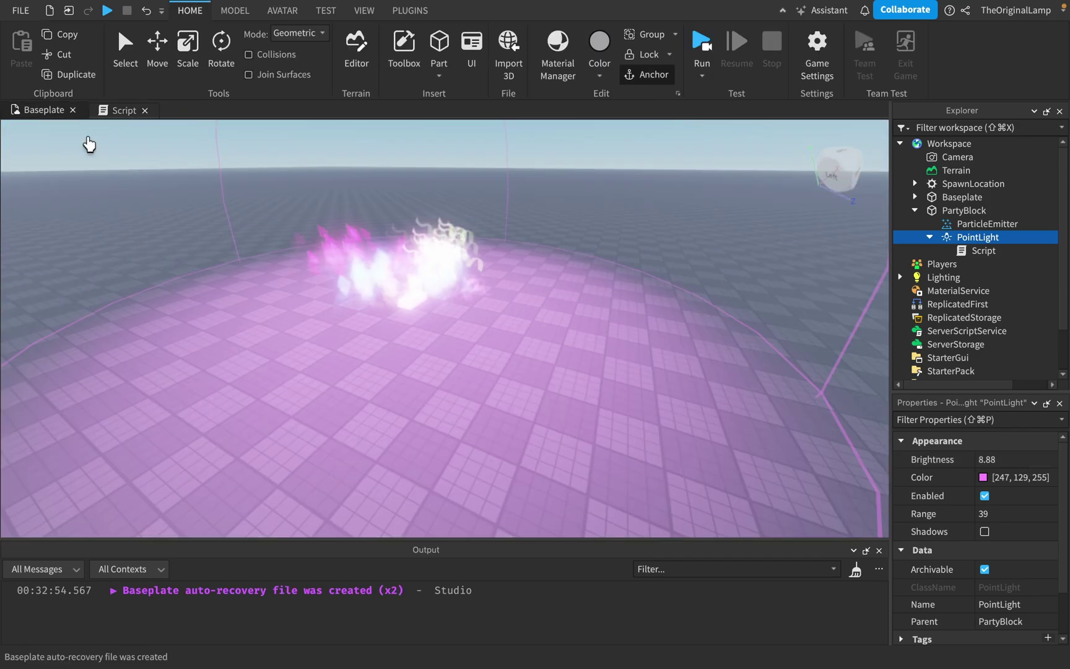
drag(1054, 466, 1031, 464)
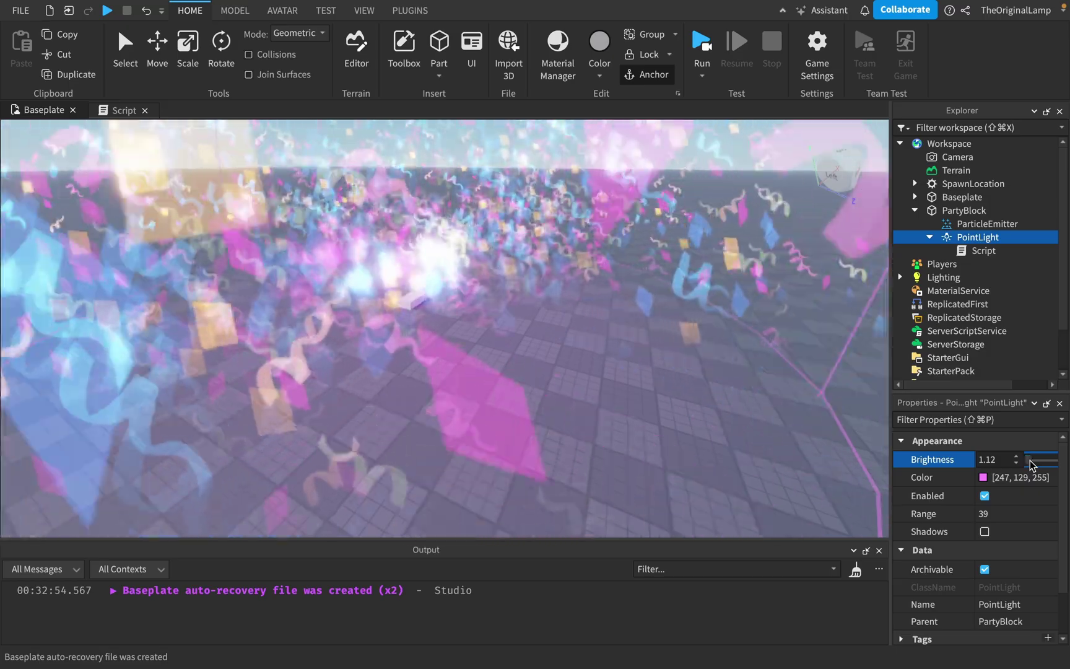
click(983, 477)
drag(984, 521, 1004, 539)
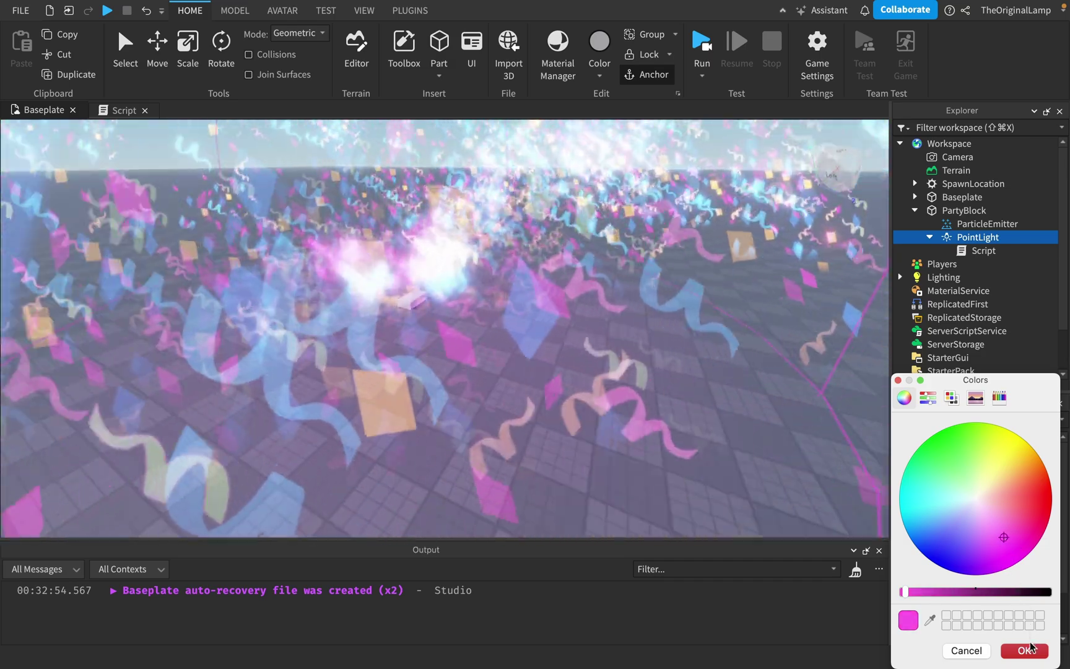
click(1025, 651)
click(704, 51)
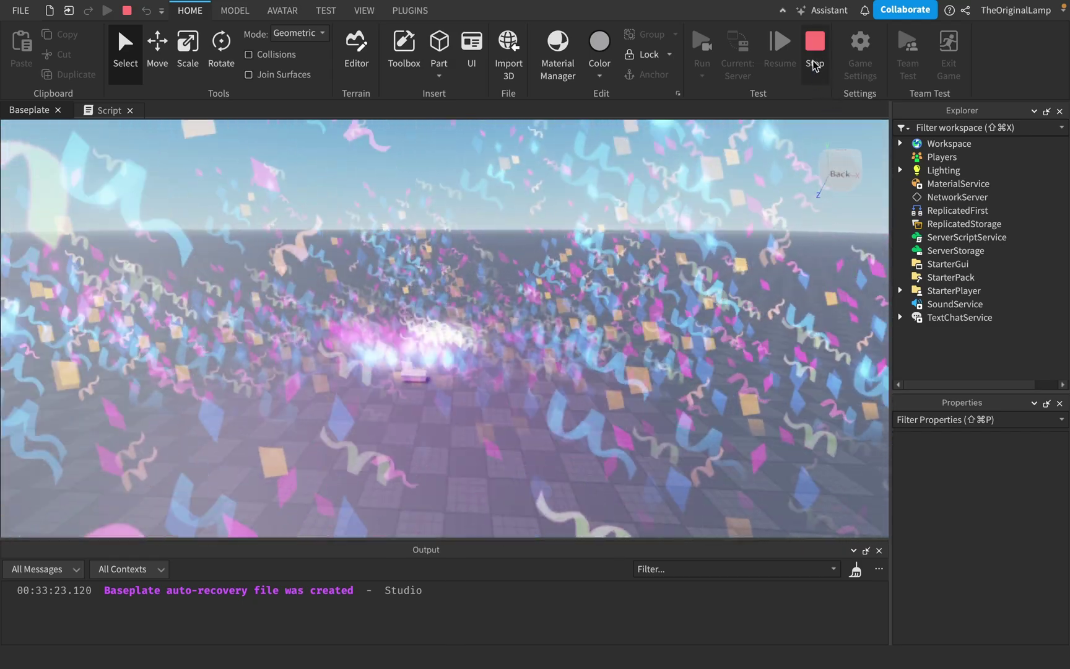
click(814, 62)
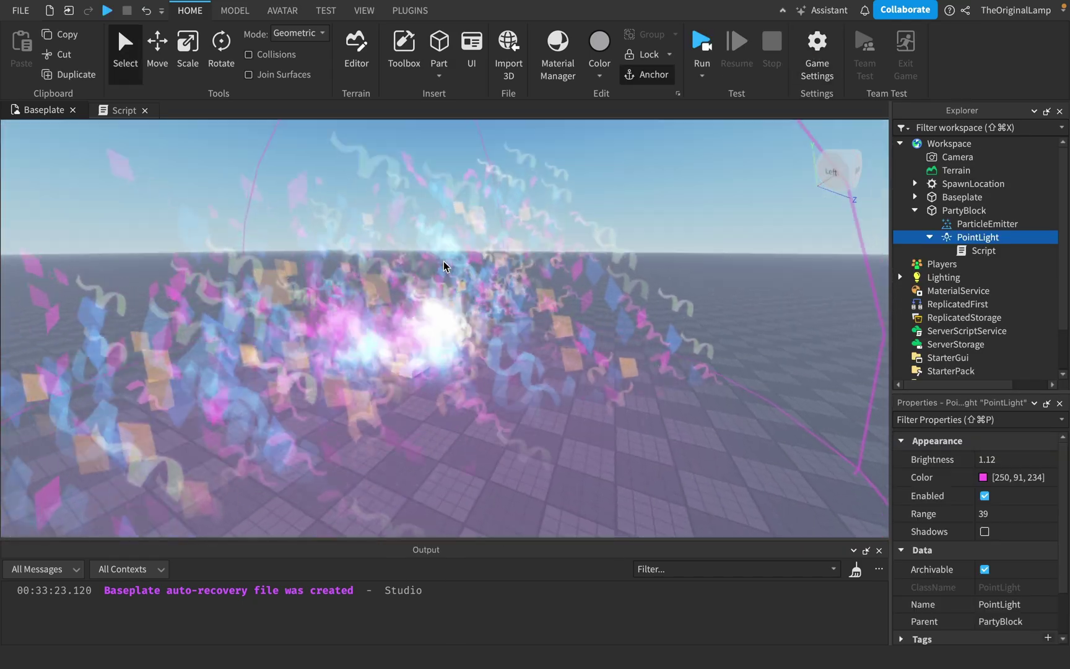
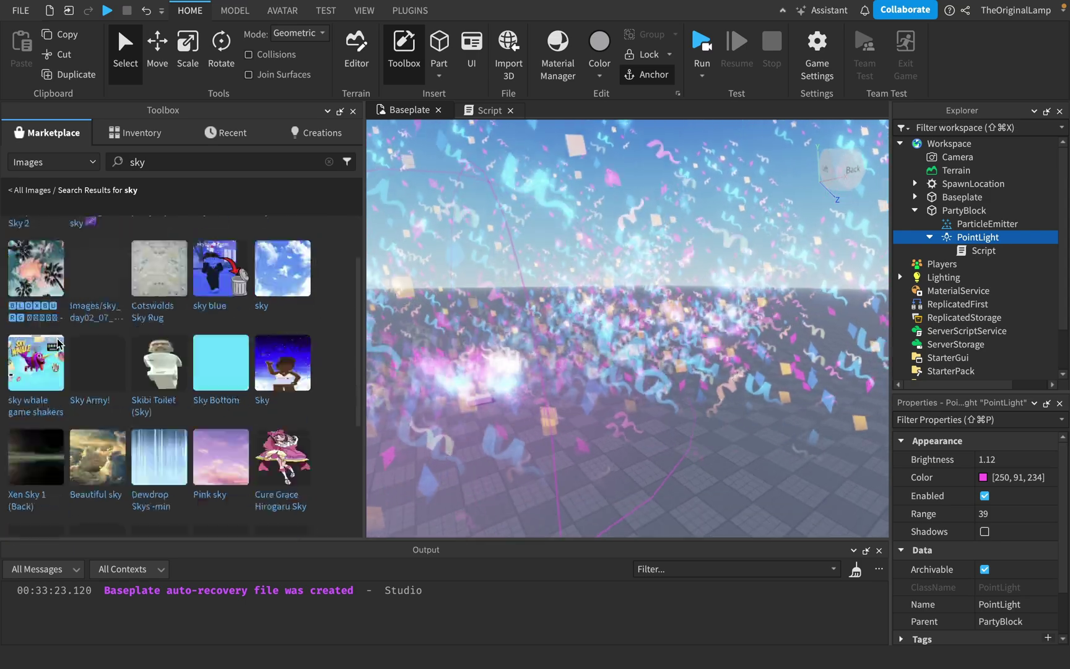
Insert the Pink sky model from the Toolbox's Models results for "sky" and close the Toolbox.
drag(347, 251, 574, 234)
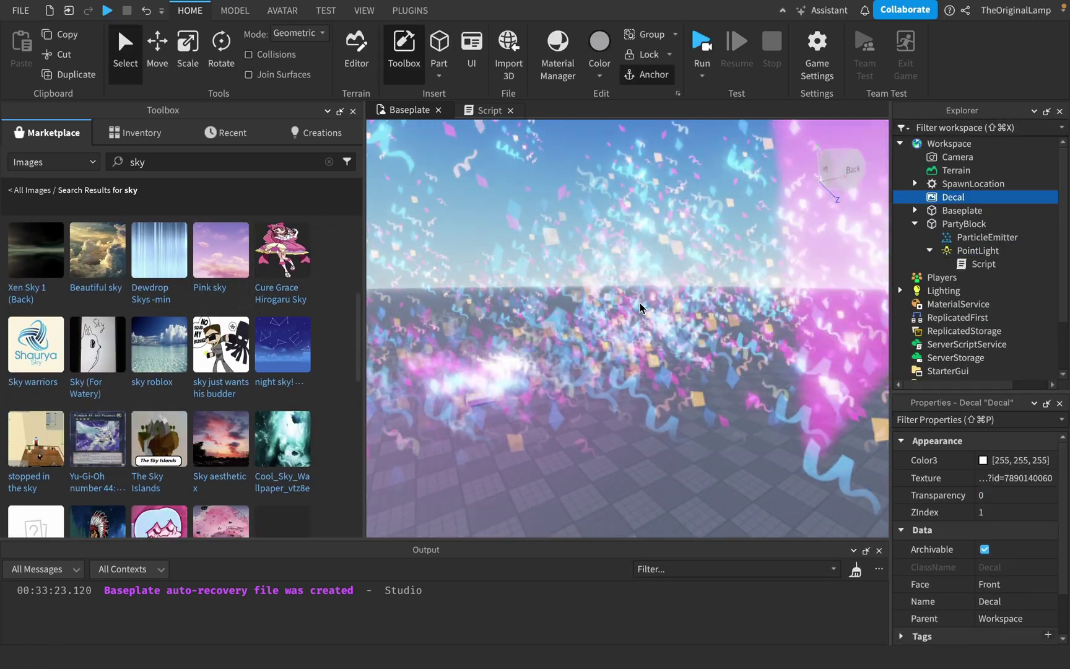
click(74, 164)
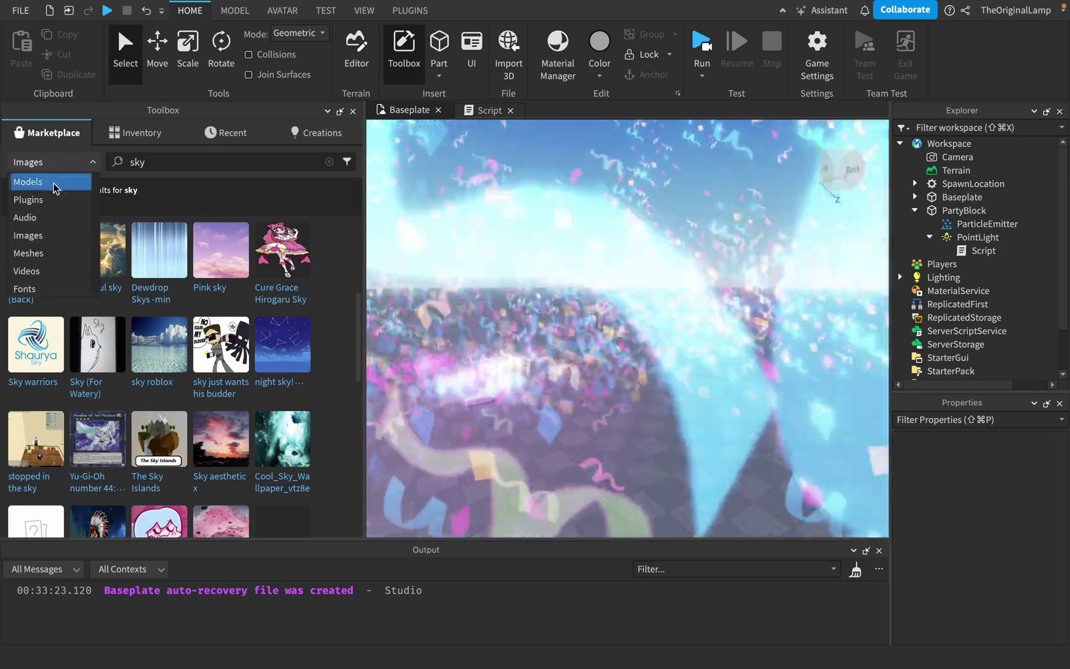
click(52, 180)
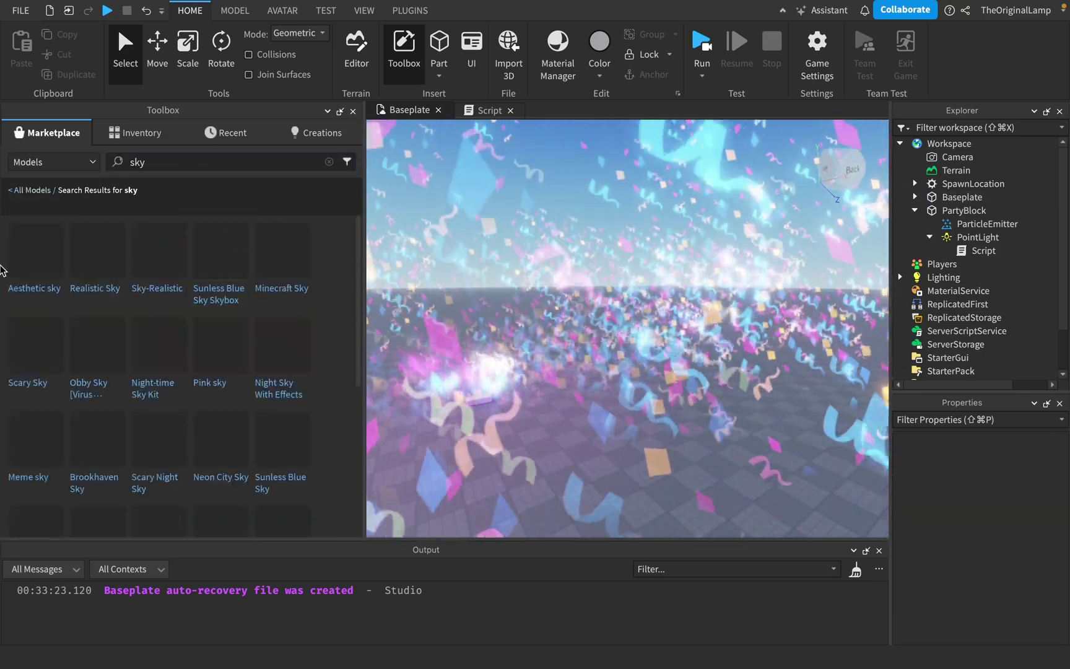
drag(283, 251, 546, 230)
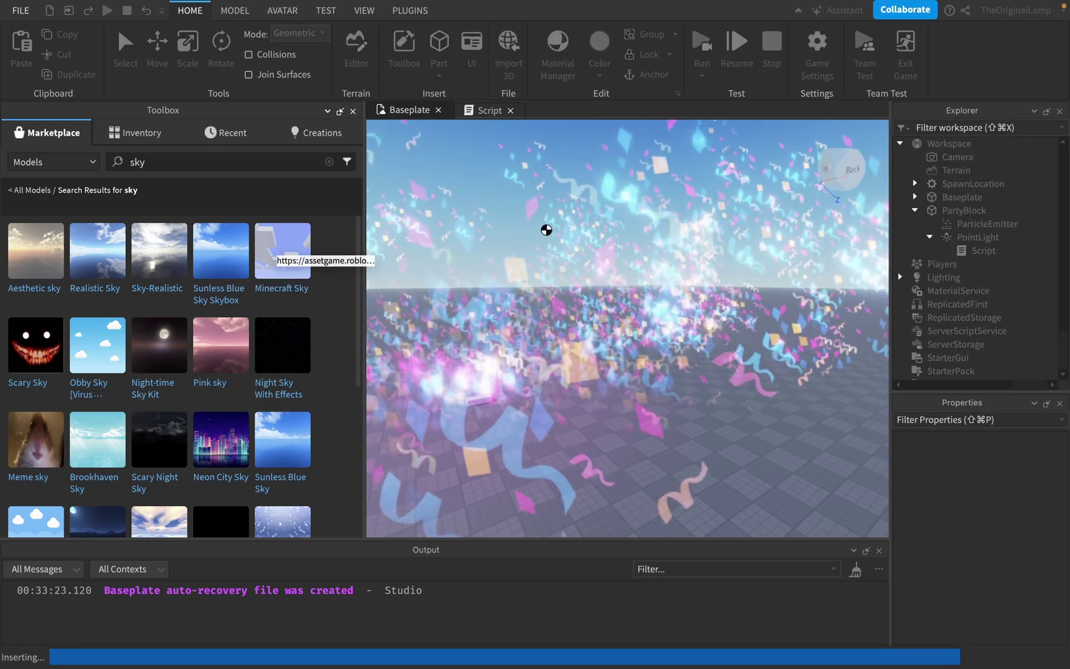
right_drag(730, 284, 730, 290)
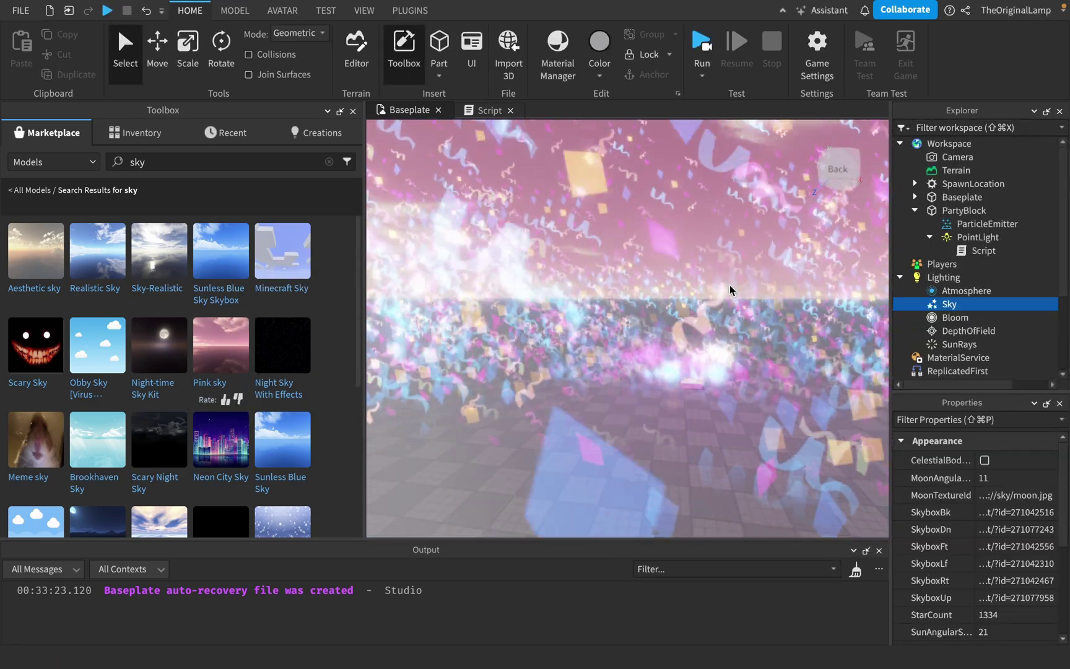
click(730, 285)
click(352, 110)
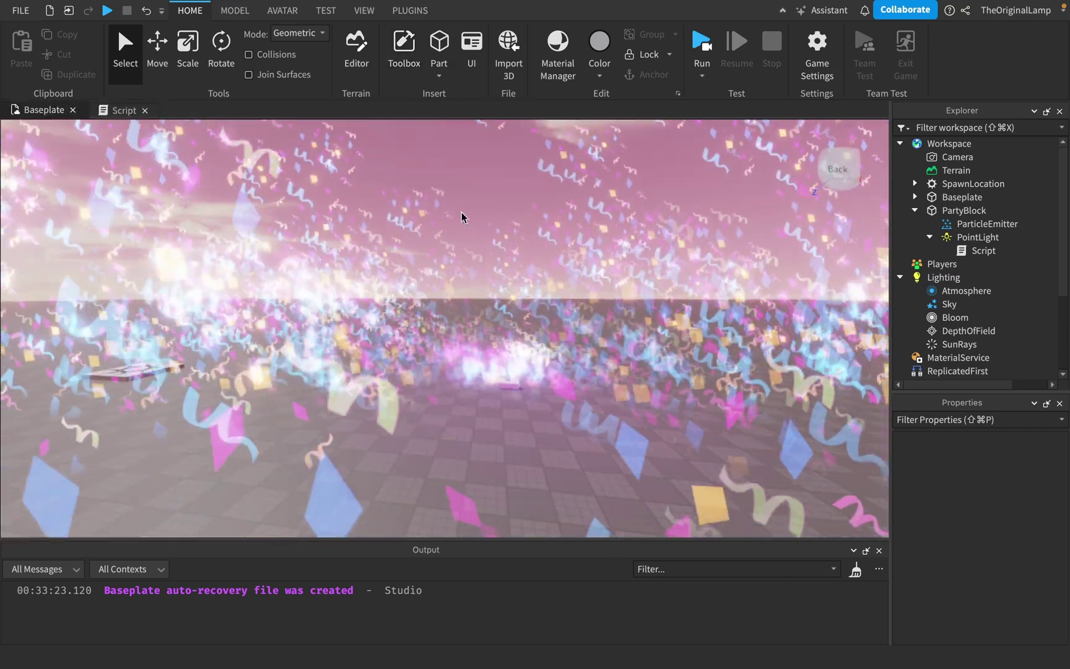
Make the PartyBlock invisible by setting its Transparency to 1, and disable its CastShadow property.
right_drag(462, 217, 550, 262)
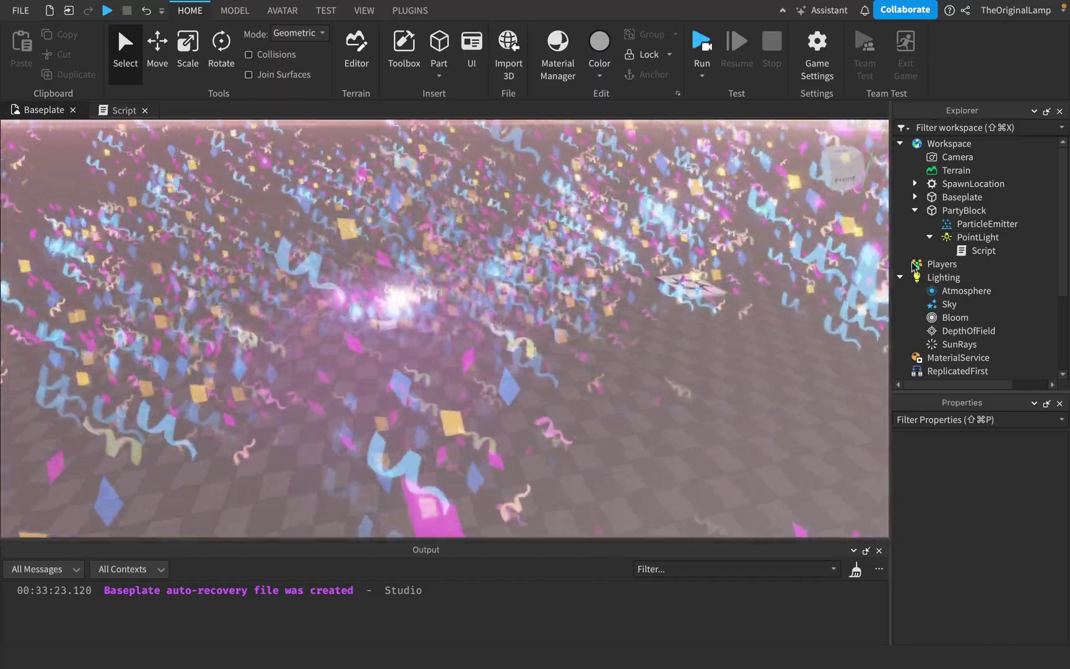
click(947, 209)
scroll(1014, 559, down, 2)
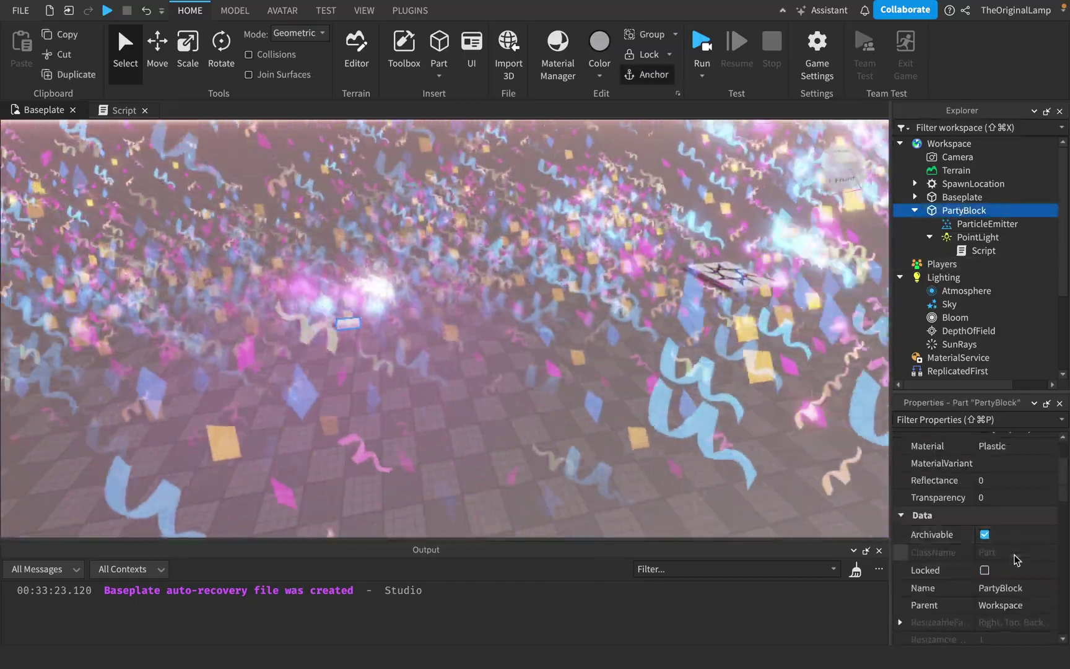
key(f)
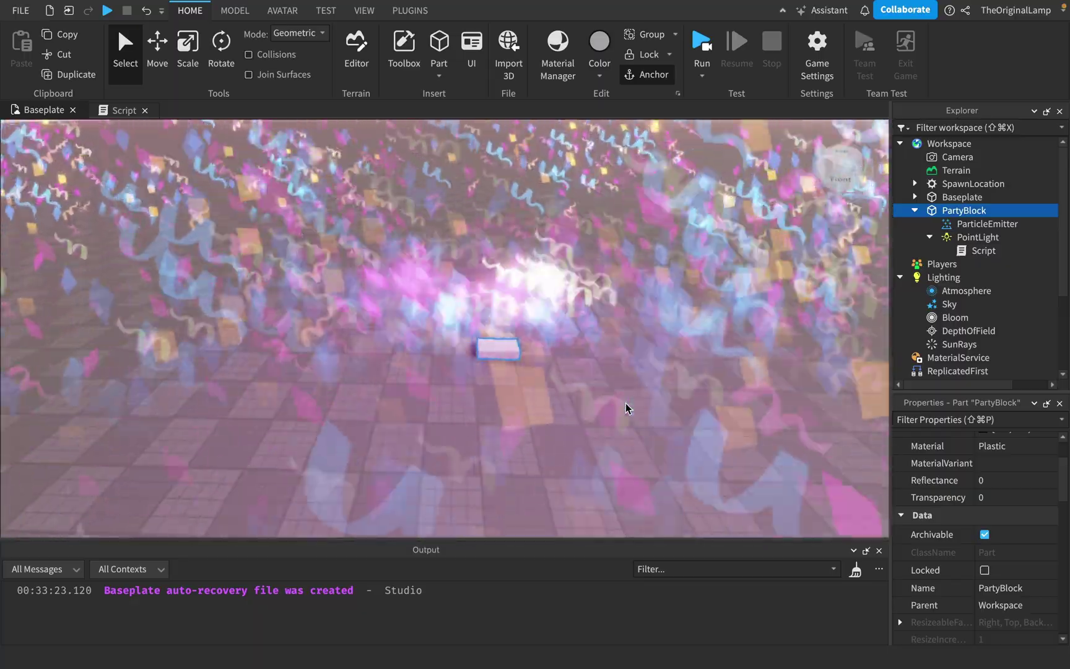
key(s)
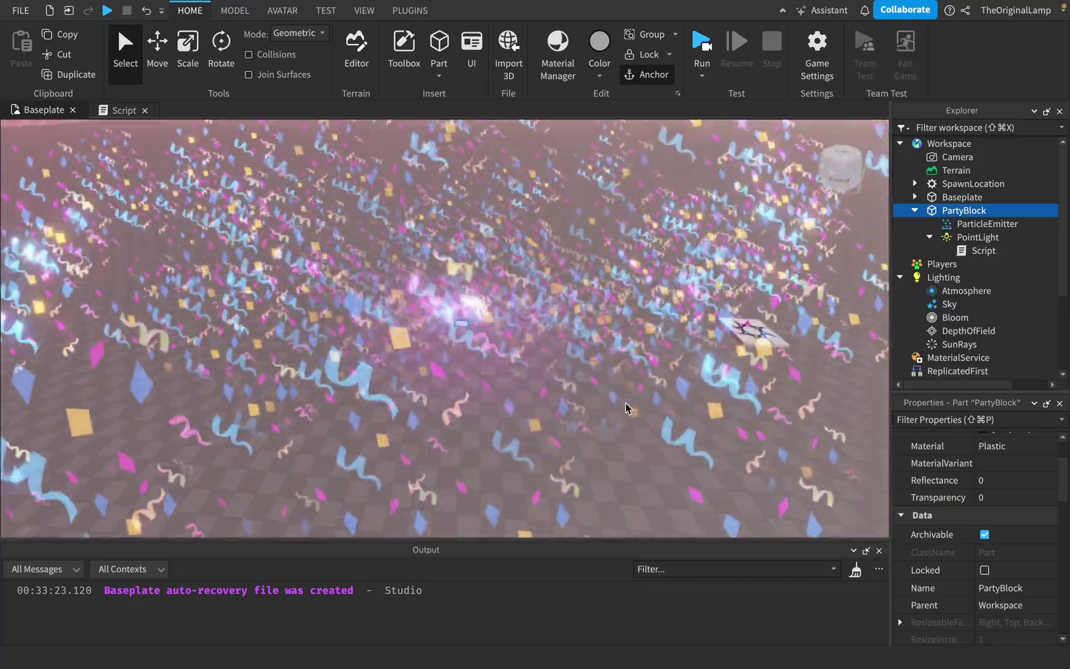
scroll(625, 407, up, 5)
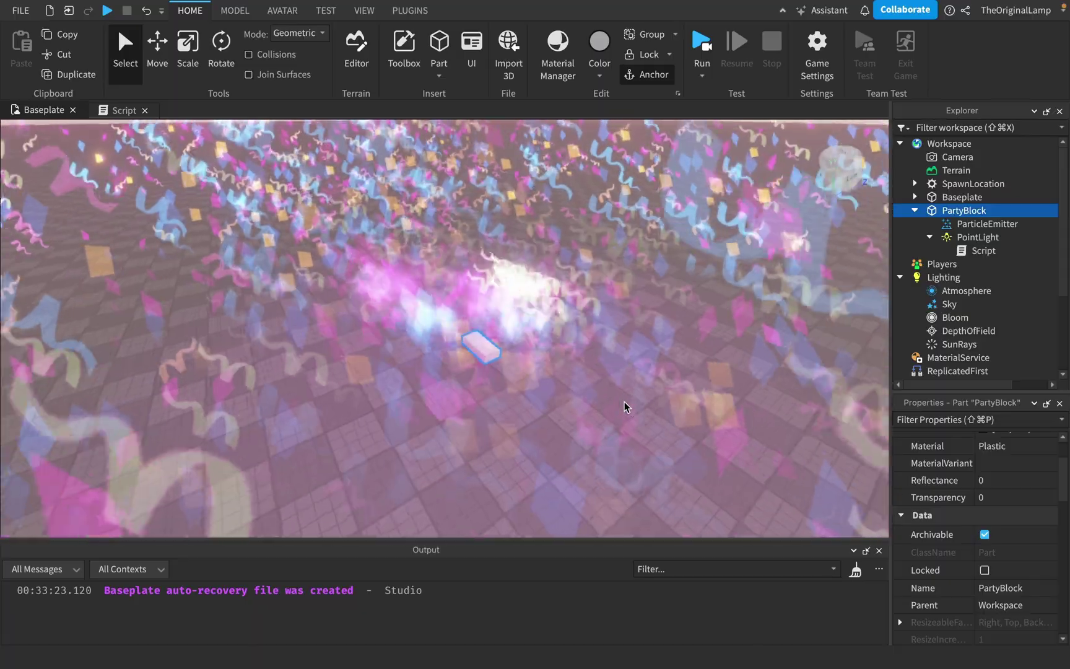
scroll(624, 402, down, 5)
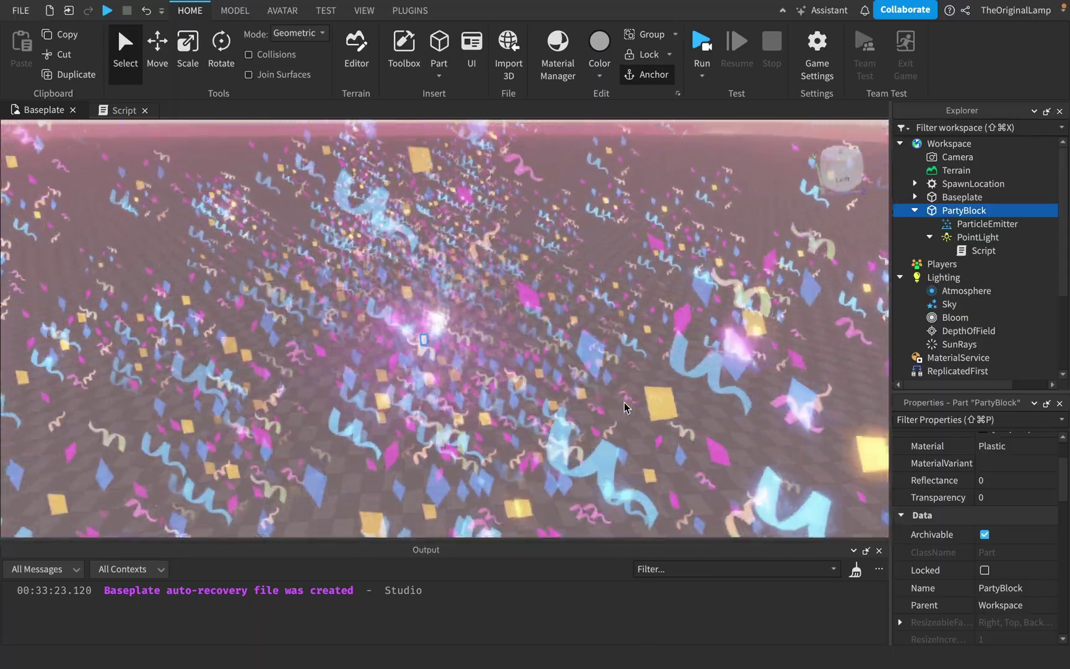
right_drag(660, 380, 663, 381)
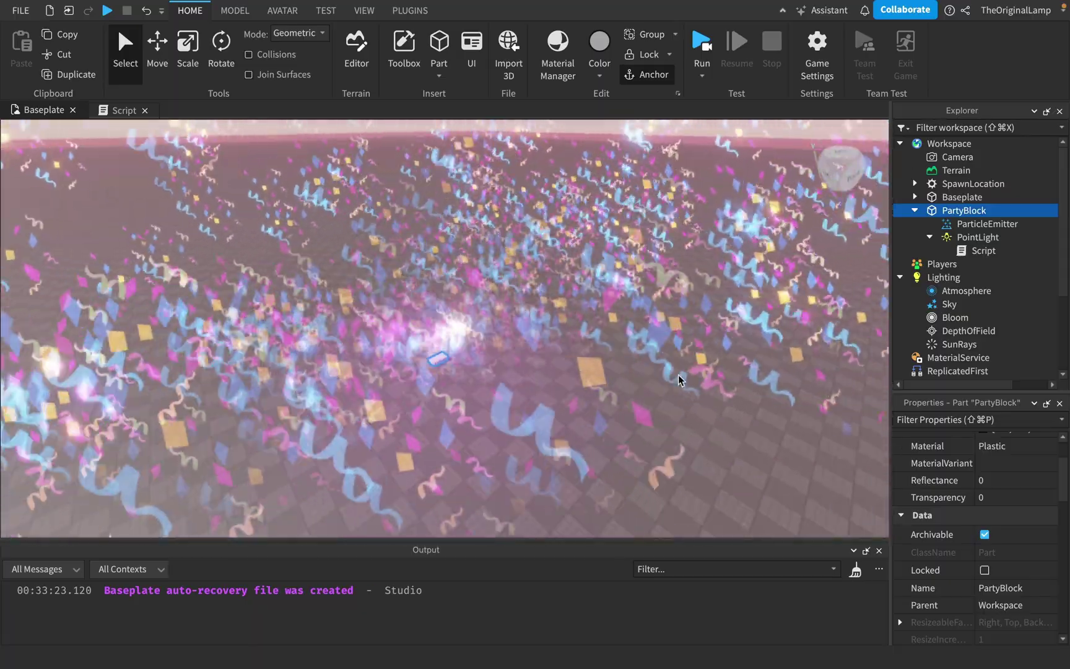
scroll(966, 280, down, 1)
click(913, 192)
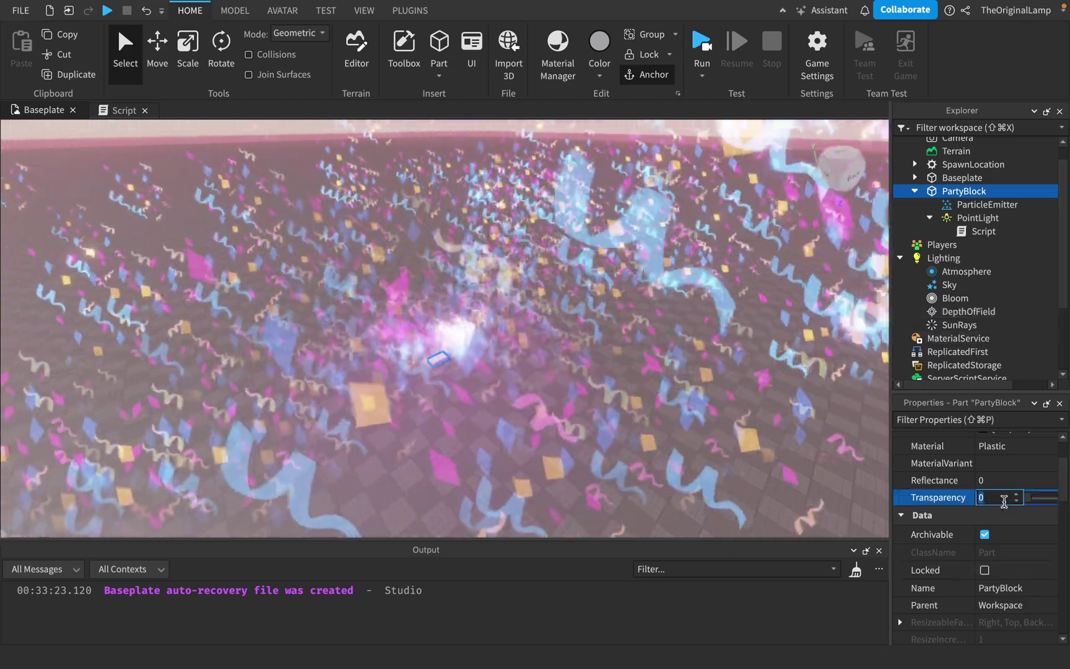
scroll(1039, 480, up, 3)
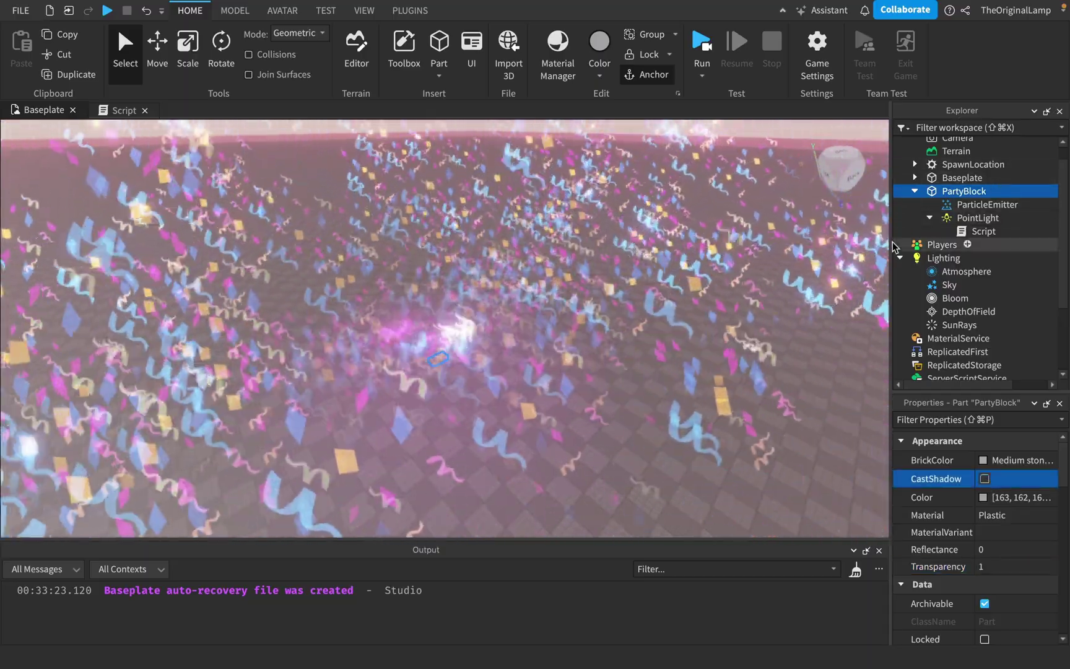
Examine the confetti and pink light around the PartyBlock from several angles and distances.
right_drag(601, 270, 636, 315)
key(s)
key(s)
key(a)
key(w)
click(585, 277)
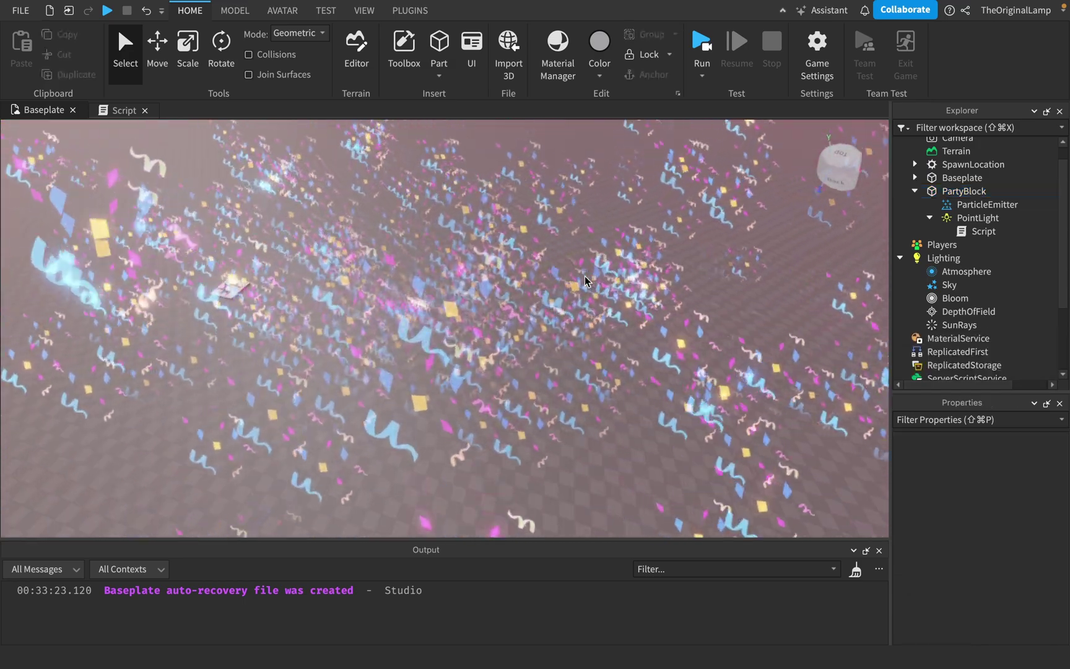
key(w)
right_drag(585, 276, 583, 277)
right_drag(634, 315, 633, 314)
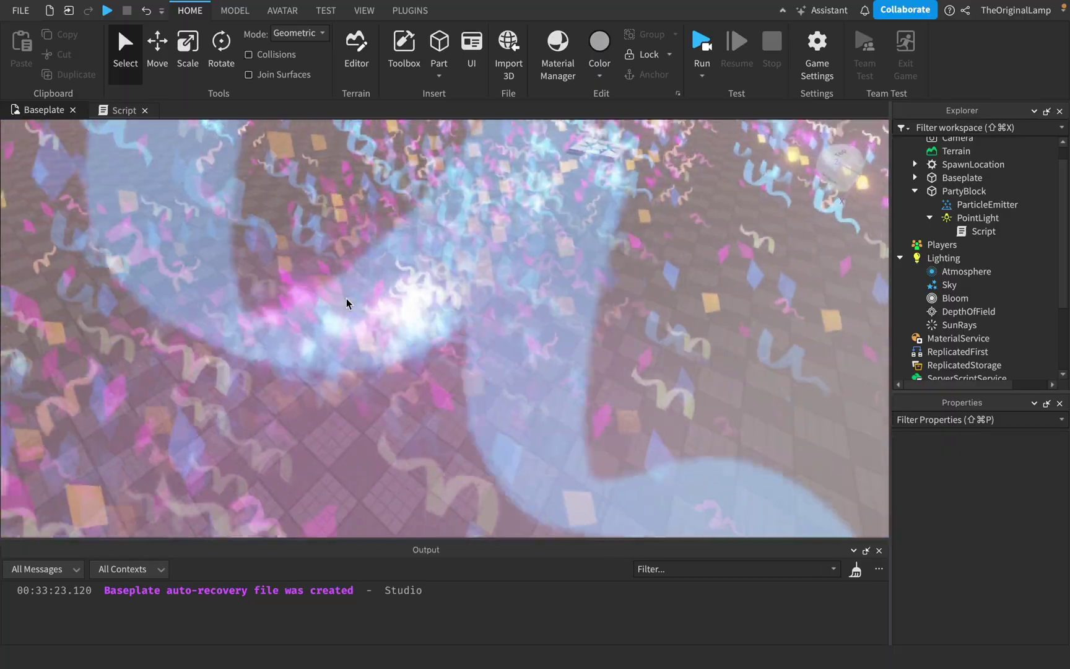
Select the PartyBlock and move it freehand across the baseplate.
click(935, 191)
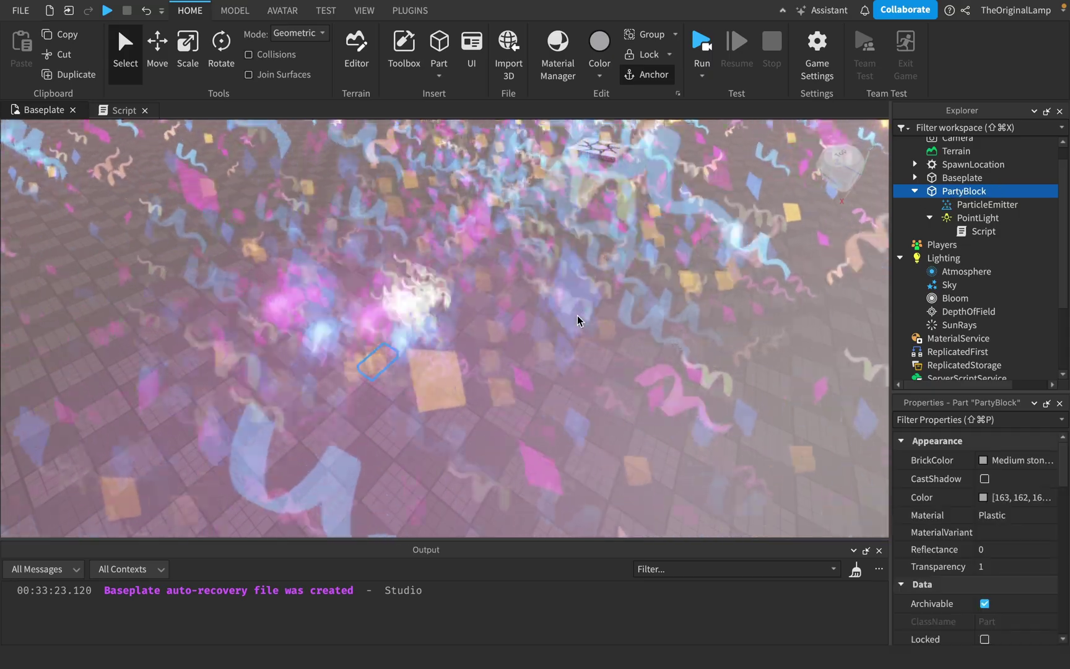
scroll(466, 357, down, 3)
drag(423, 360, 252, 369)
right_drag(345, 334, 345, 334)
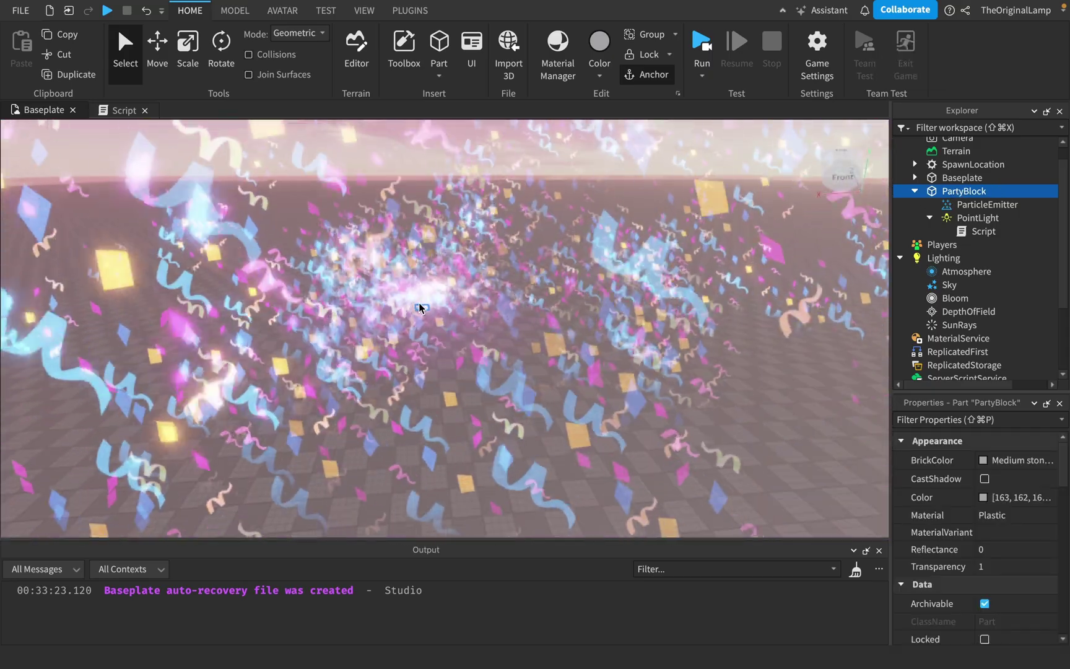
drag(422, 306, 387, 353)
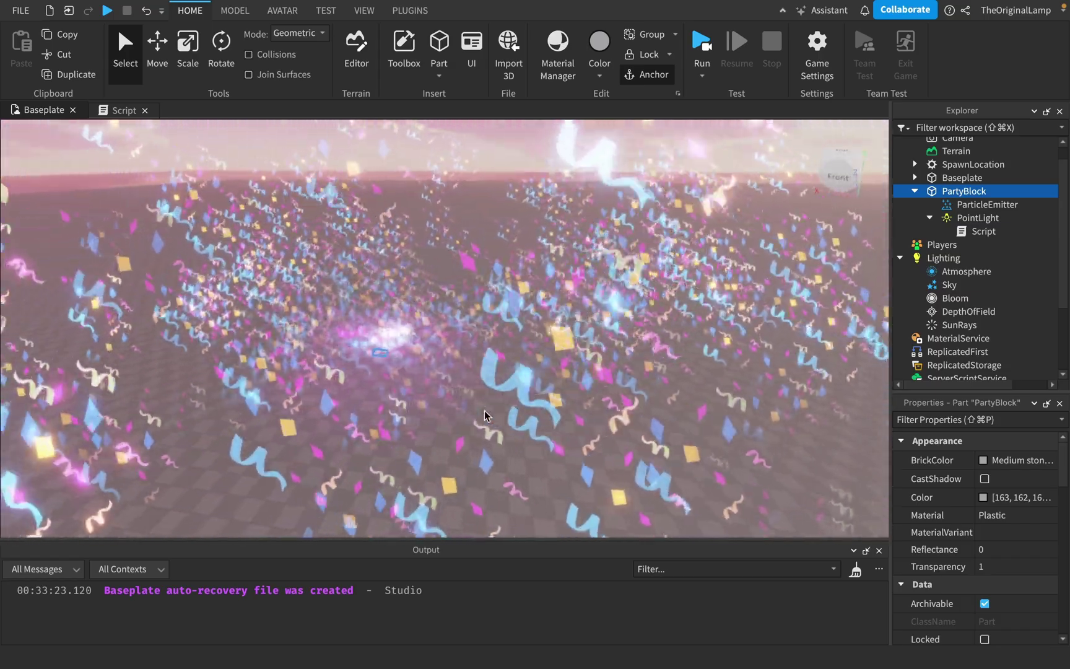
right_drag(484, 410, 521, 417)
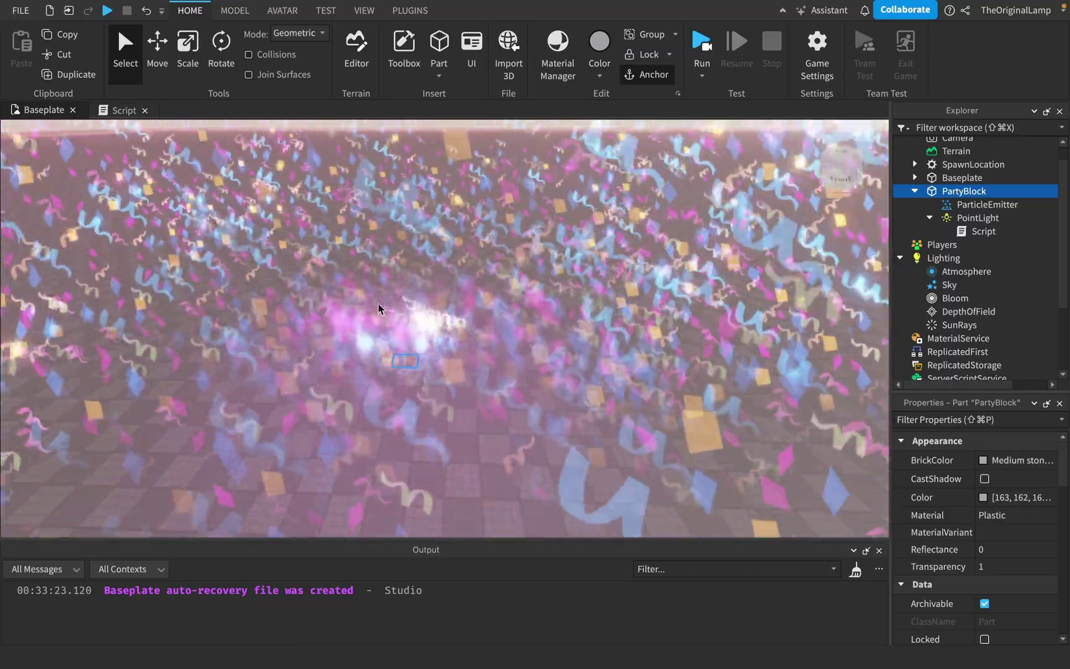
Duplicate the PartyBlock and set the copy's ParticleEmitter color to blue [0, 189, 244].
key(super+d)
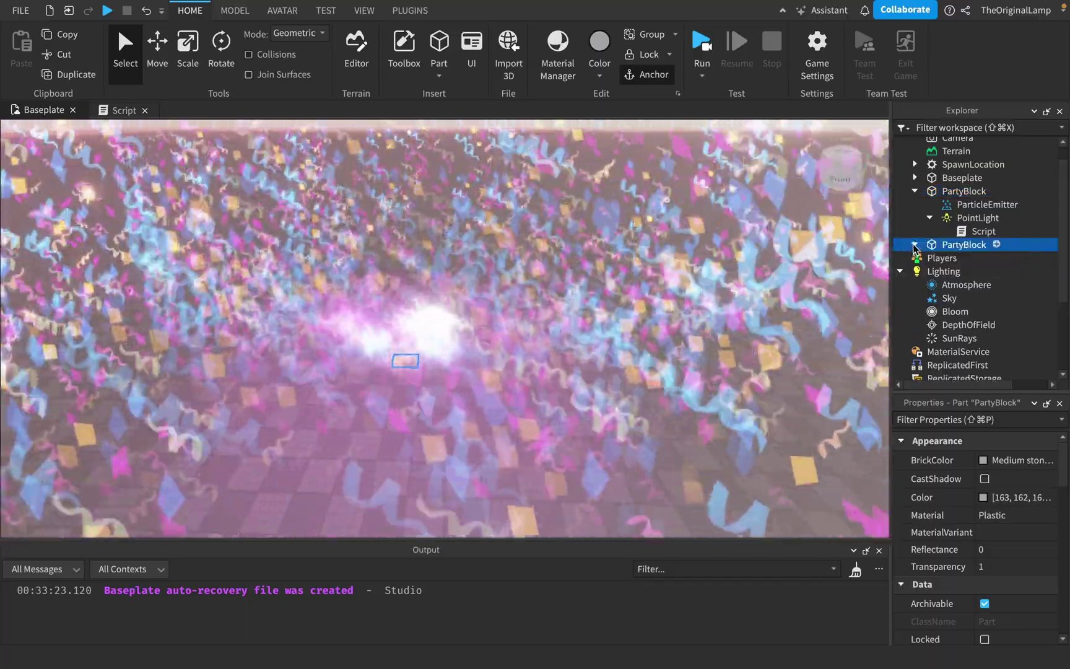
click(914, 244)
click(987, 257)
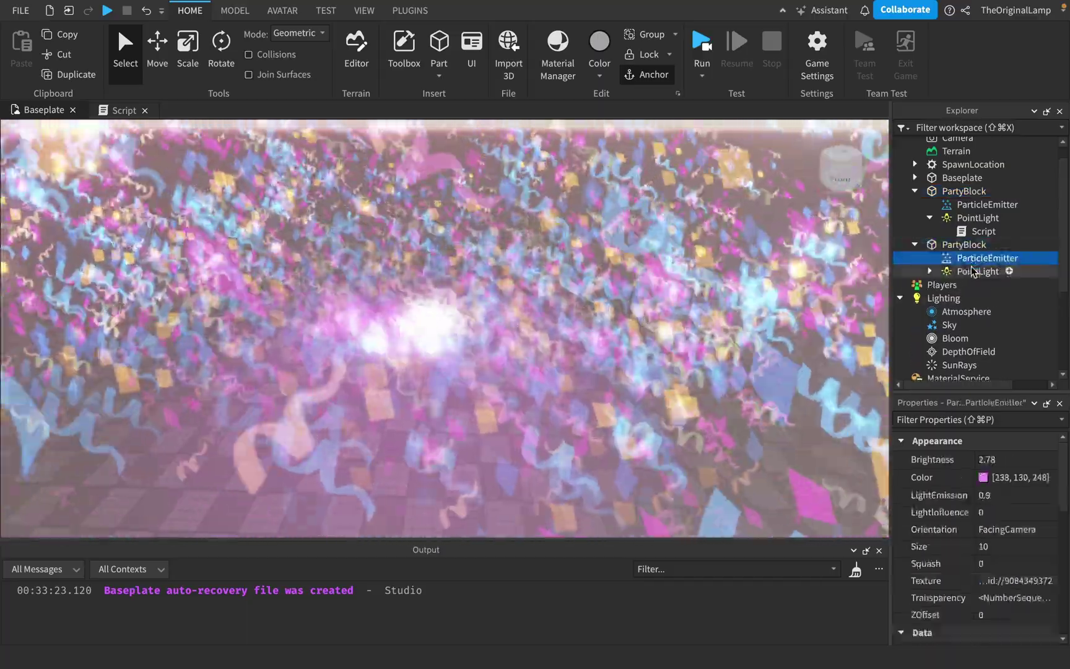
click(982, 477)
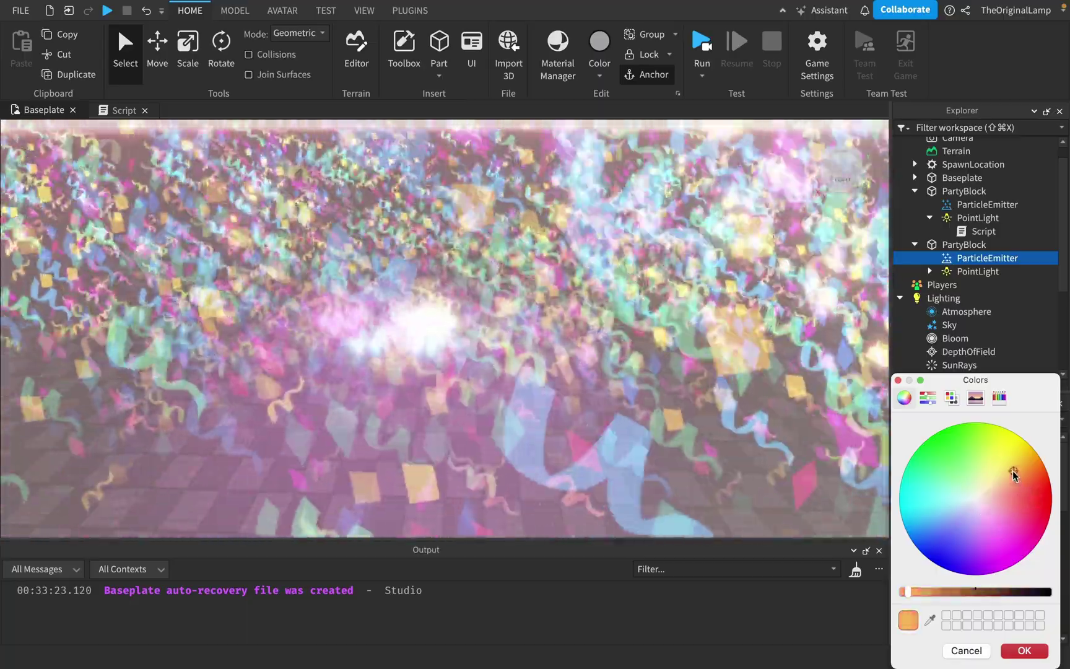
mouse_move(1013, 471)
mouse_down()
mouse_move(997, 452)
mouse_move(963, 455)
mouse_up()
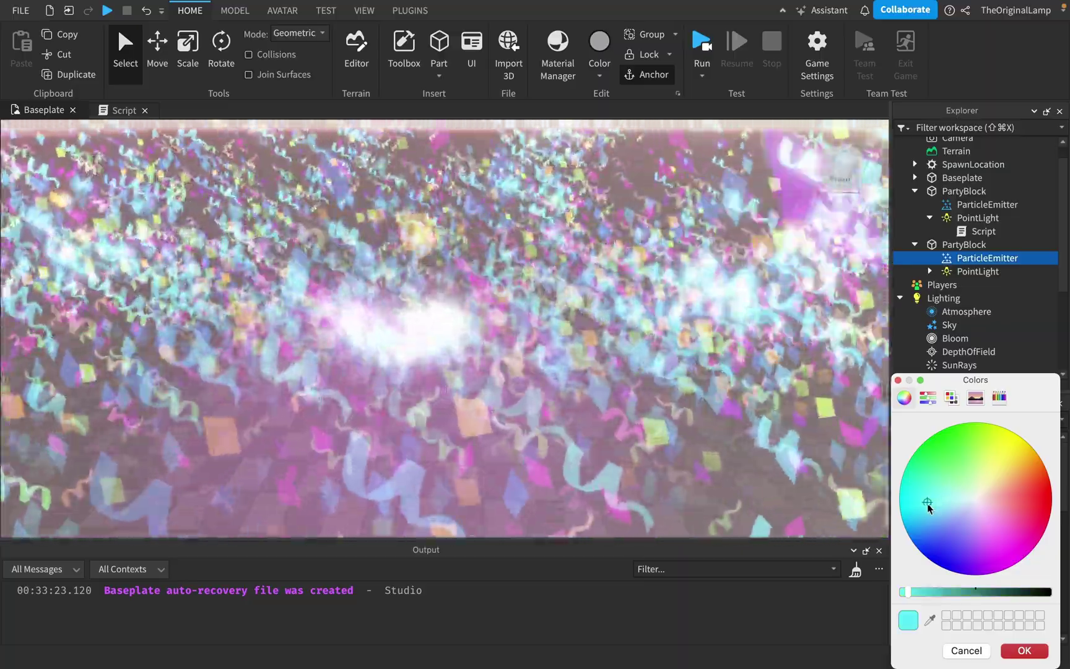
drag(928, 504, 952, 475)
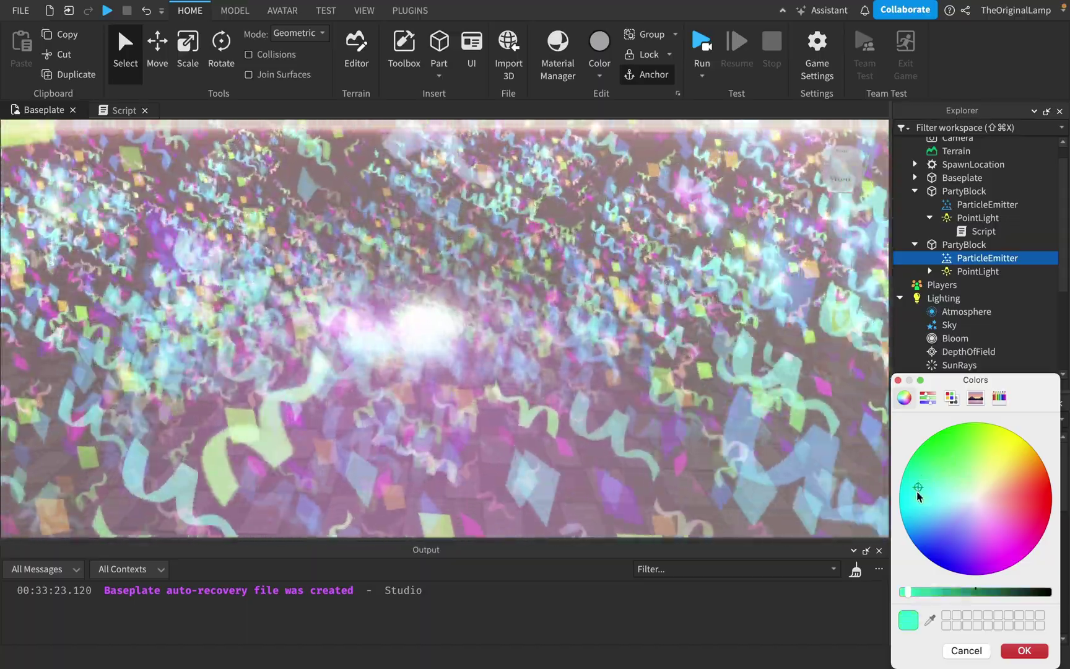
mouse_move(917, 492)
mouse_down()
mouse_move(905, 511)
mouse_move(914, 544)
mouse_up()
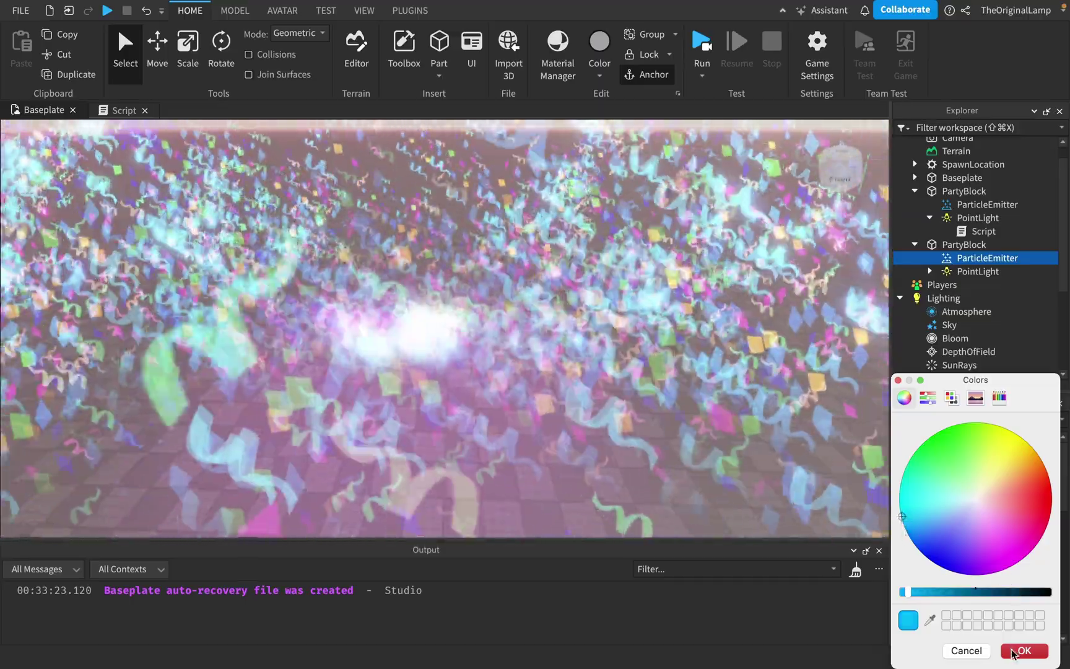
click(1023, 651)
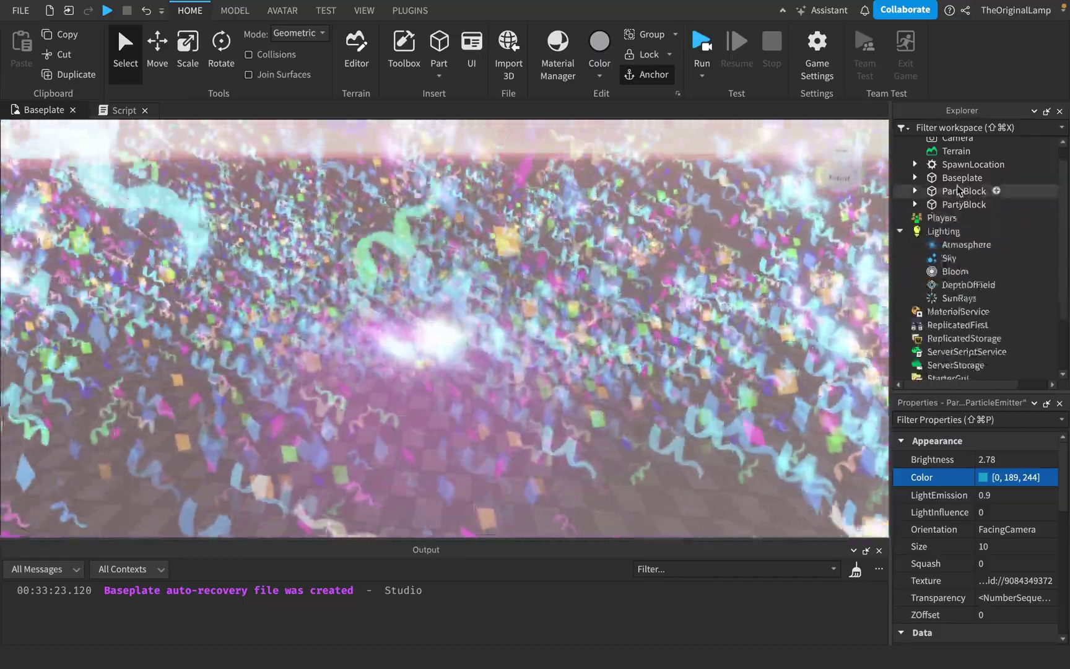
Set the duplicated PartyBlock's PointLight color to cyan [48, 215, 237].
click(955, 207)
click(945, 244)
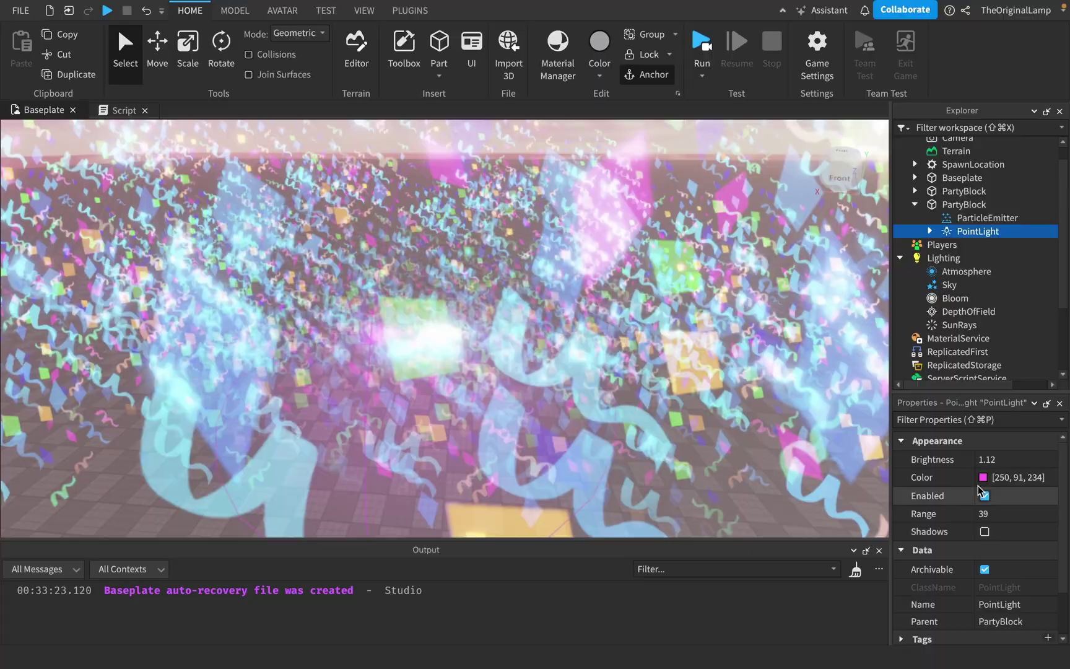
click(983, 477)
click(920, 522)
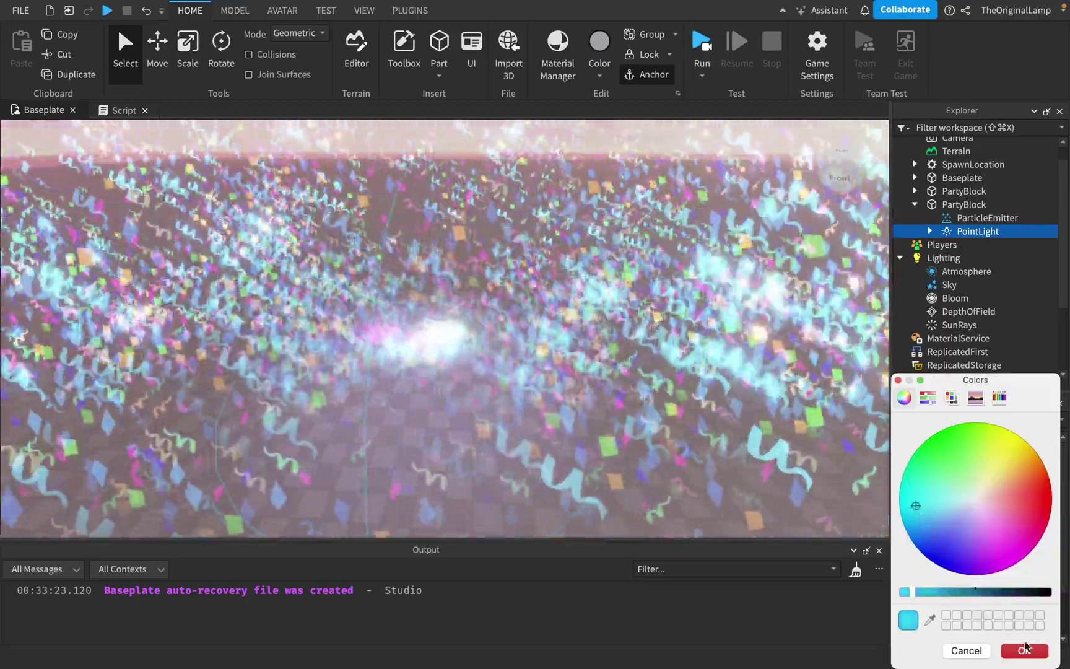
click(1025, 648)
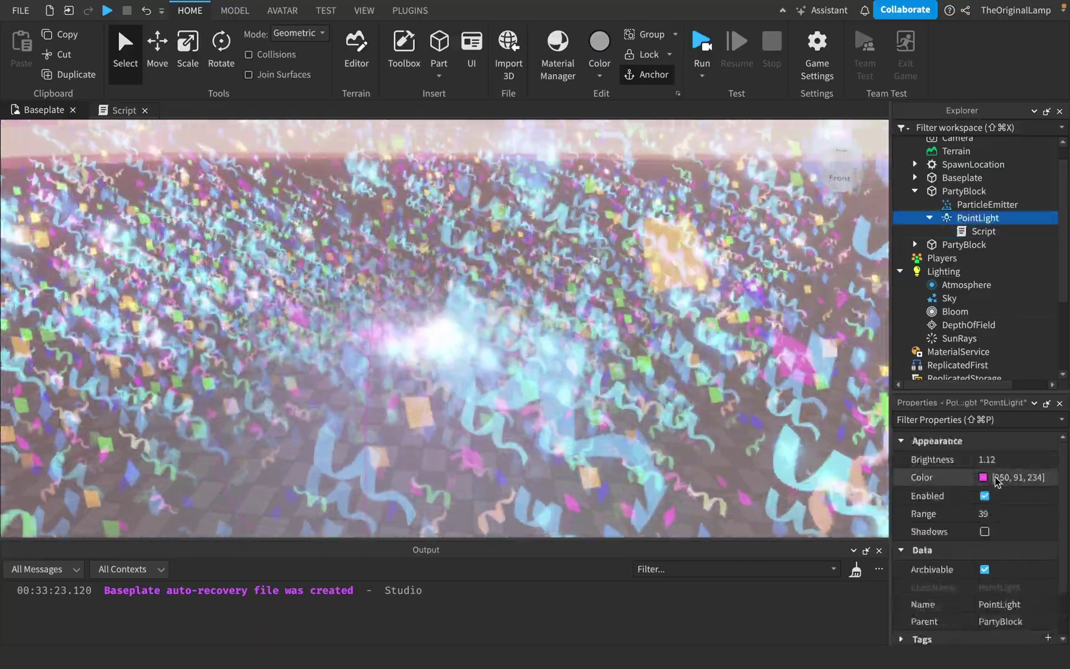
Set the pink PointLight's Brightness to 8.88, and the cyan PointLight's Range to 60 and Brightness to 2.22.
click(1018, 460)
drag(1024, 459, 1036, 464)
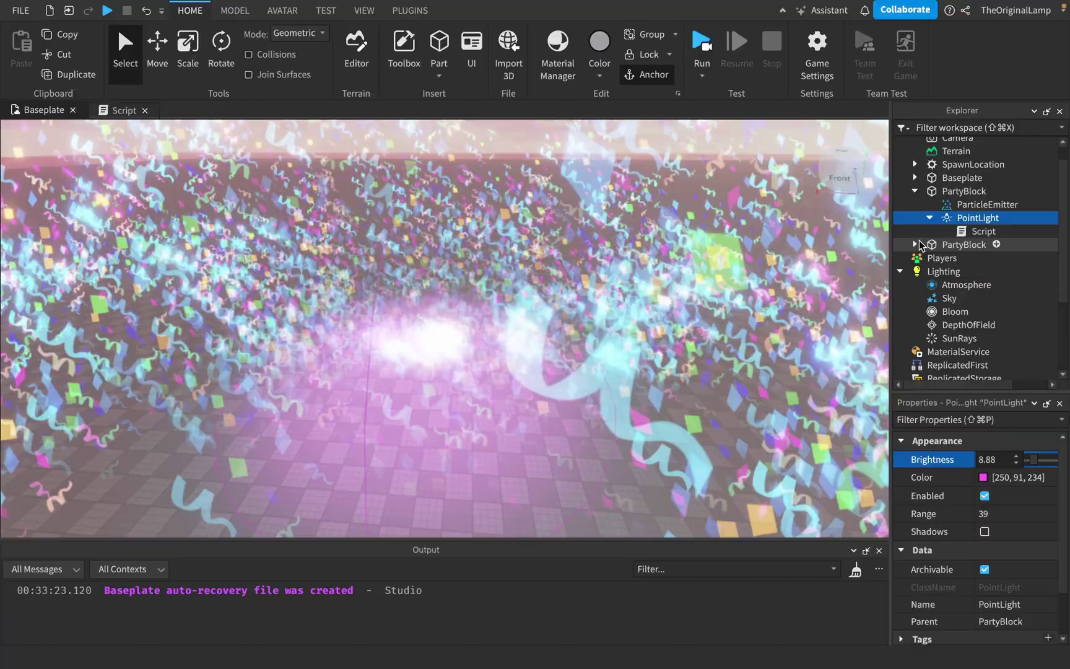
click(915, 245)
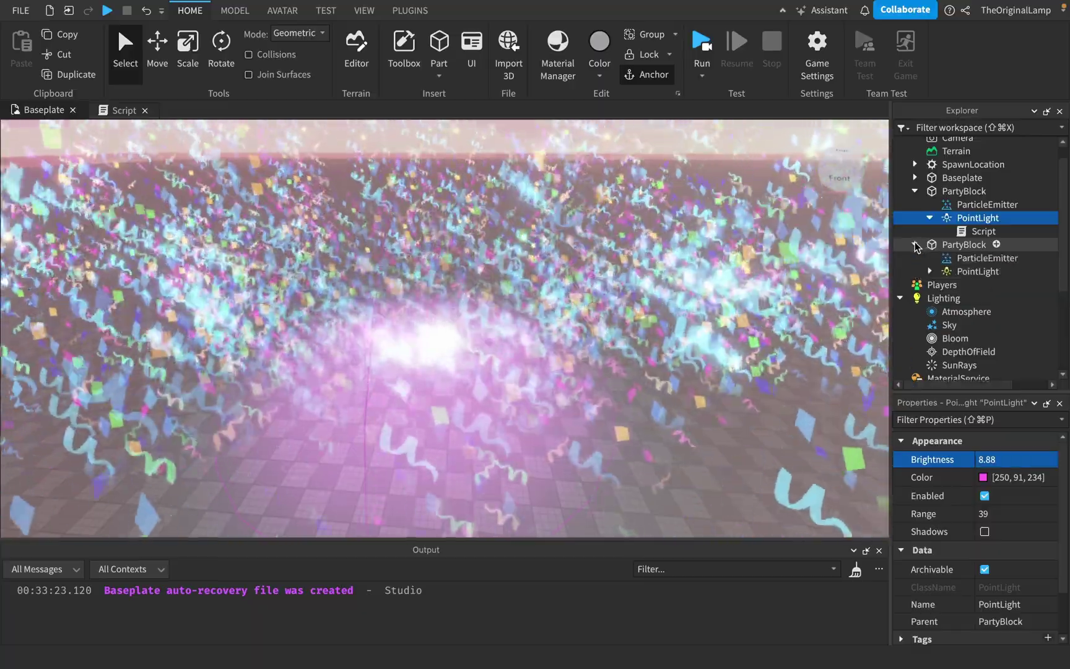
click(977, 271)
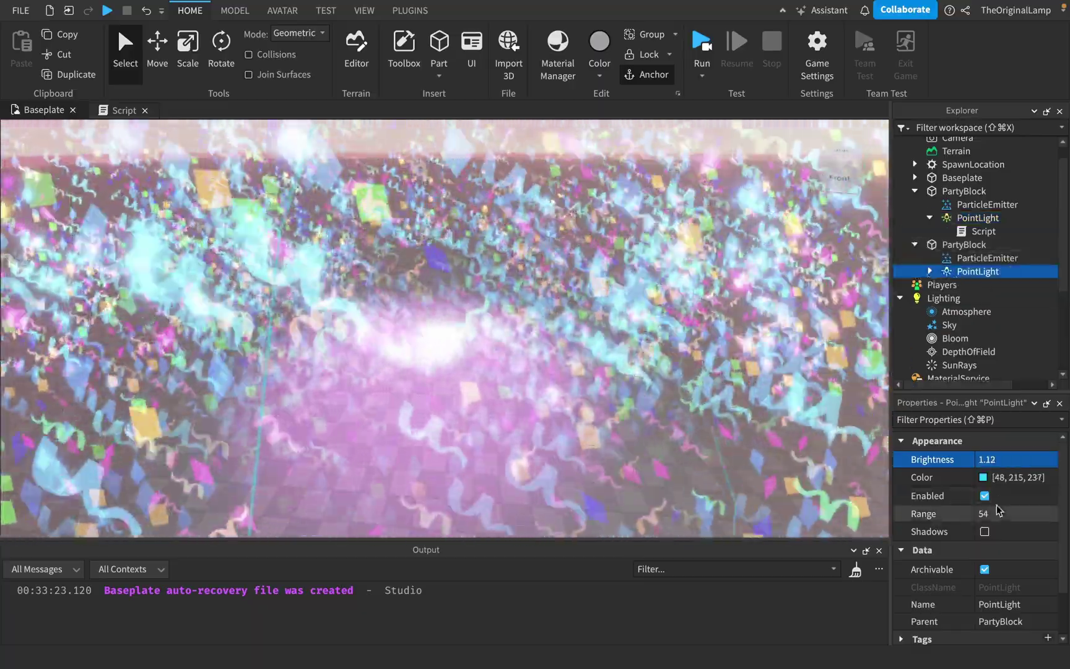
click(999, 513)
drag(1031, 519, 1055, 517)
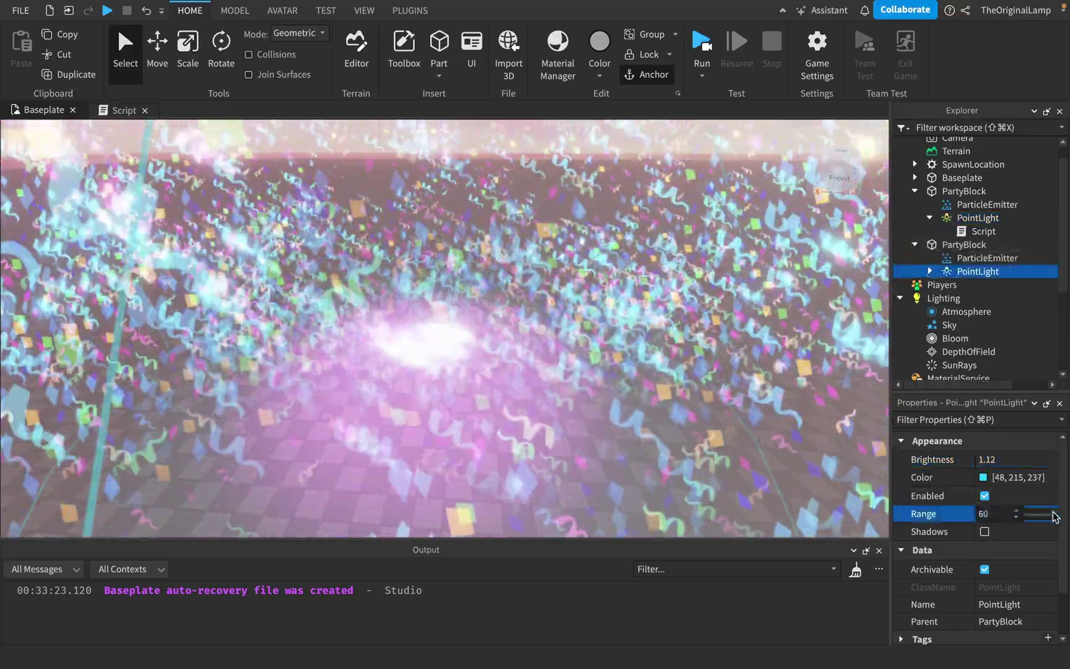
click(998, 459)
drag(1027, 459, 1028, 461)
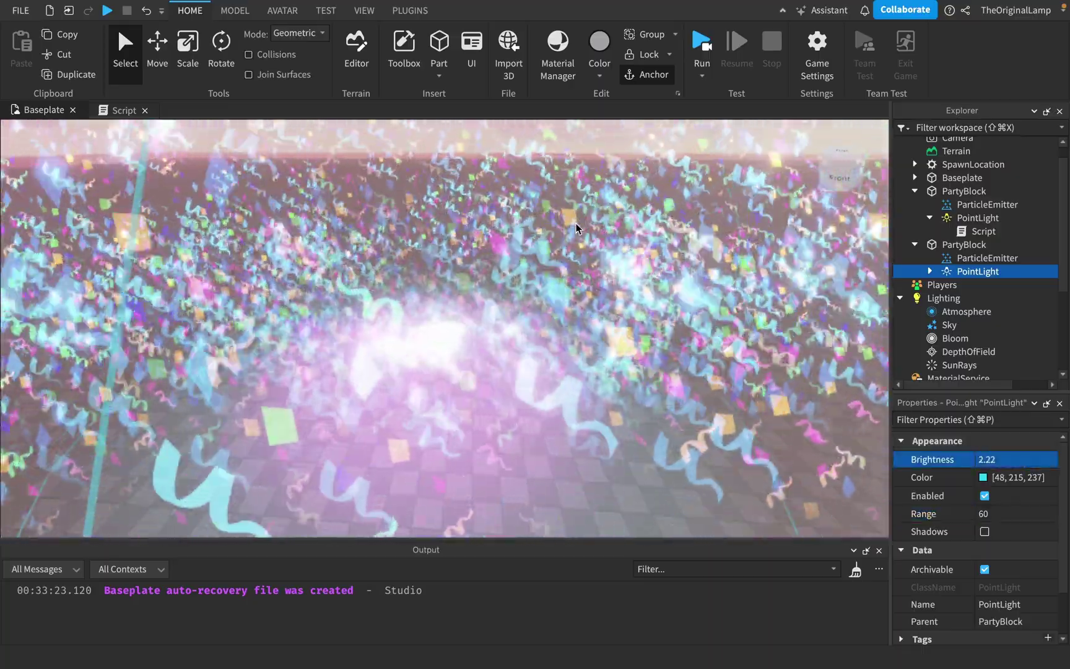
Run the simulation to check how the pink and cyan lights flash through the confetti, and stop it.
right_drag(575, 228, 576, 229)
click(650, 335)
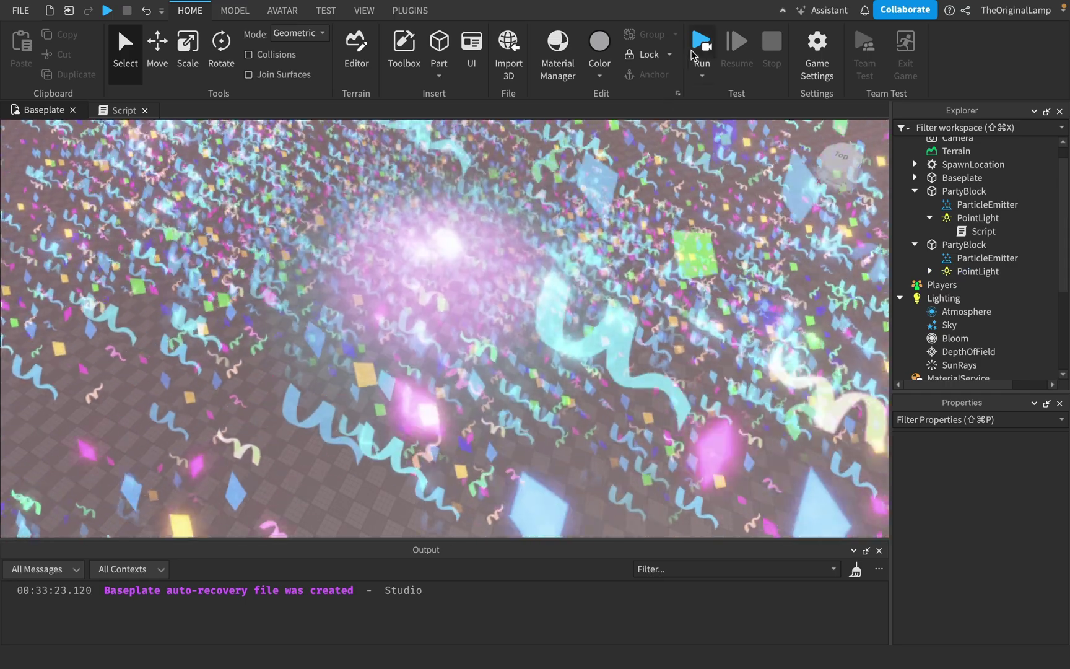
click(700, 50)
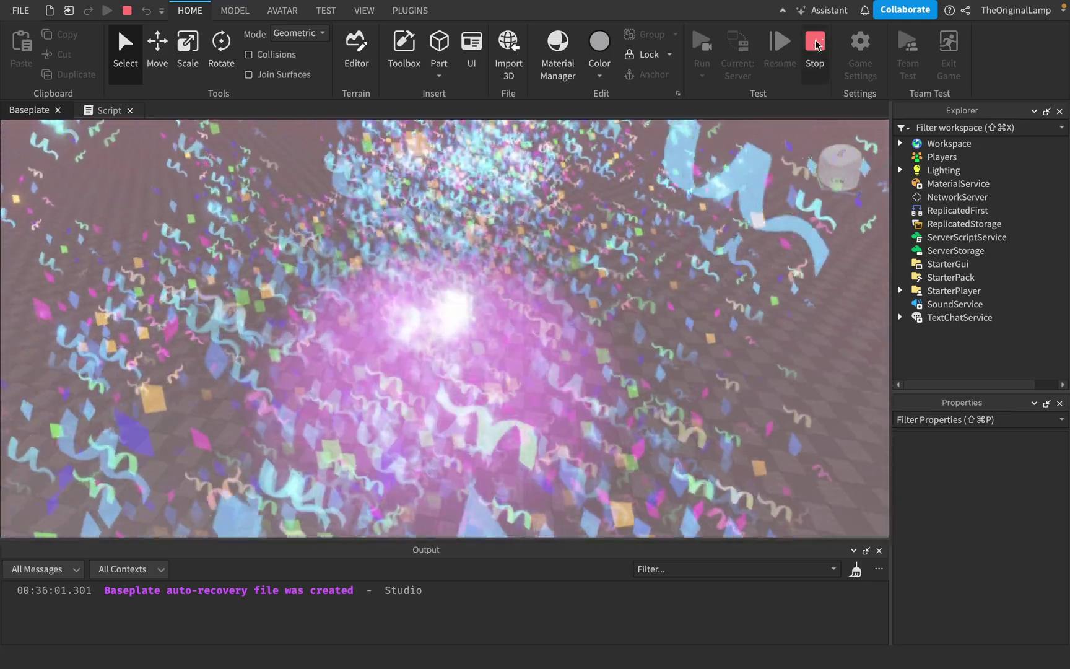
click(815, 43)
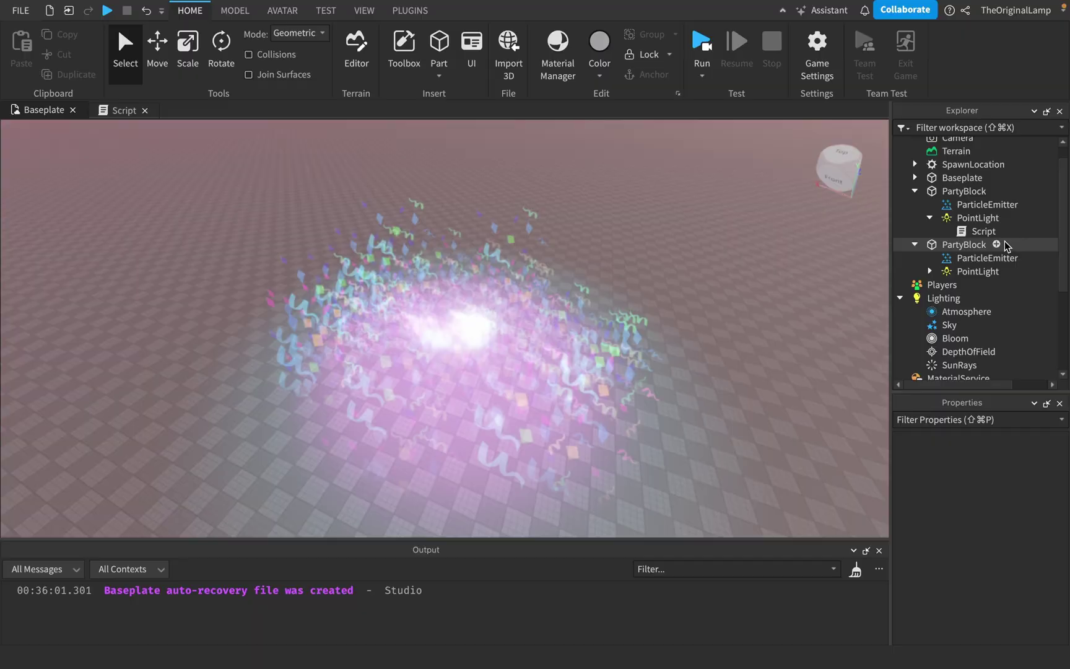
Group the two PartyBlocks into a single model.
click(915, 244)
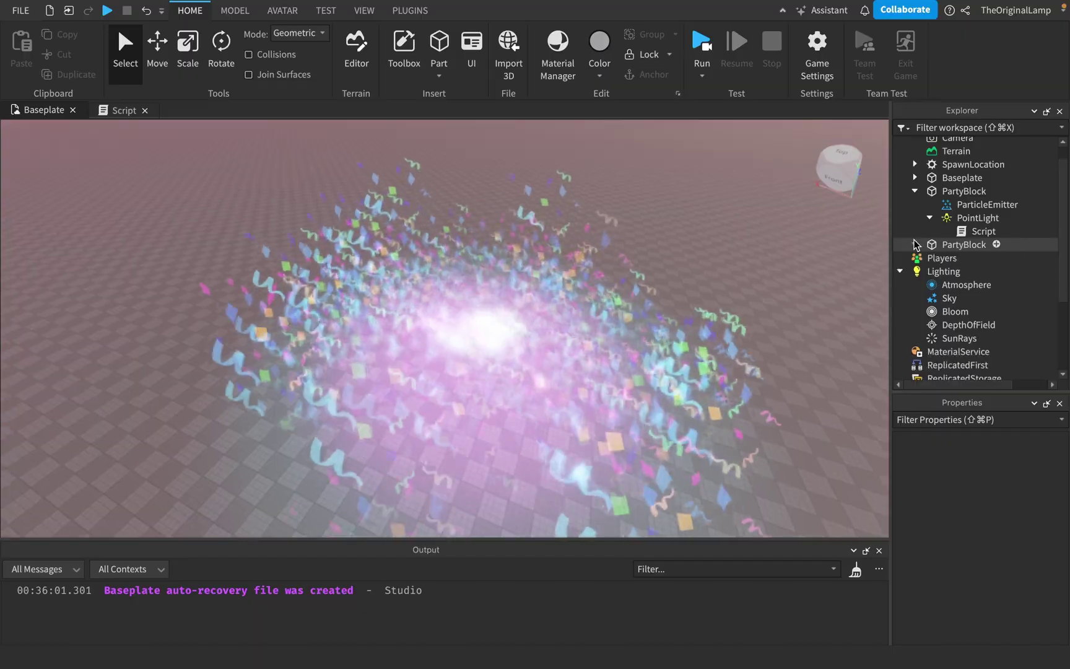
click(915, 197)
click(963, 191)
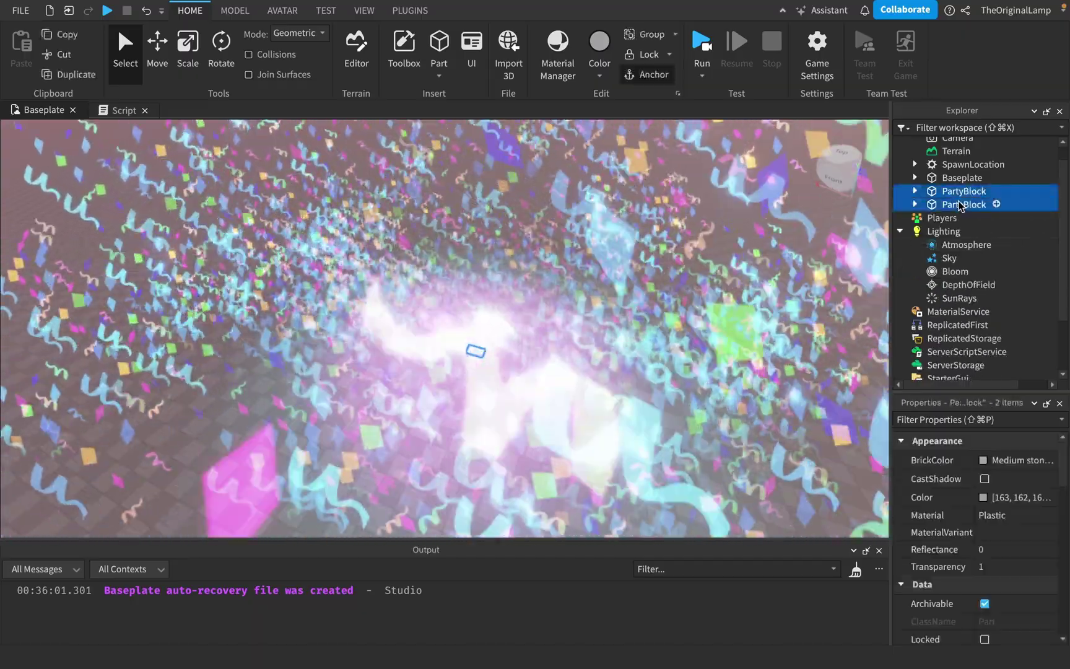
right_click(952, 196)
click(916, 132)
click(957, 189)
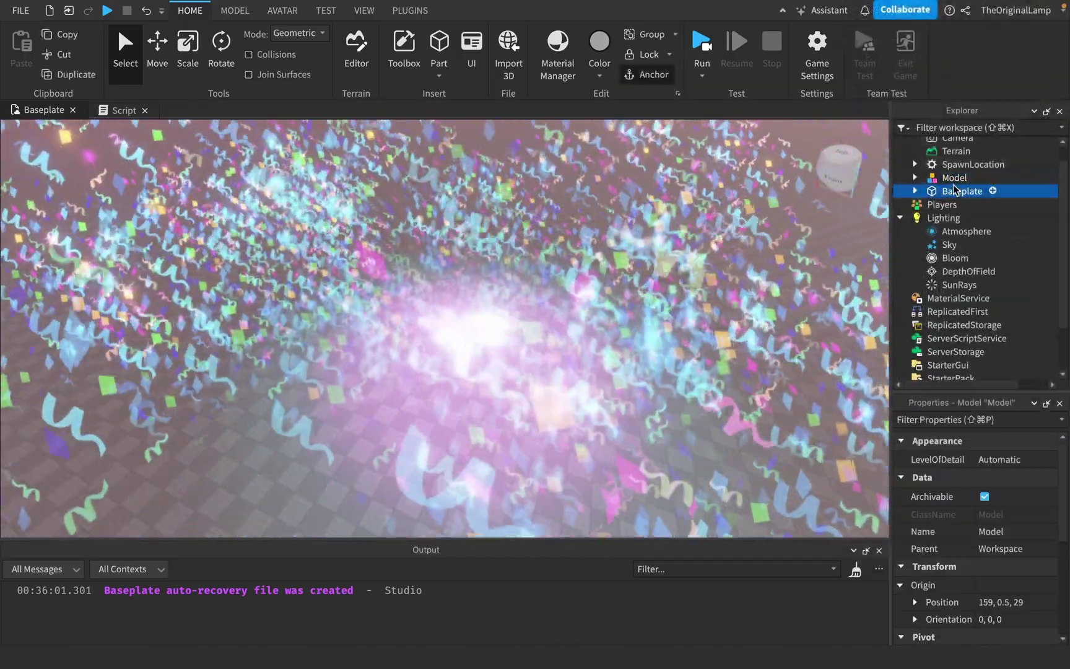
Rename the grouped model as PartyPart.
click(955, 179)
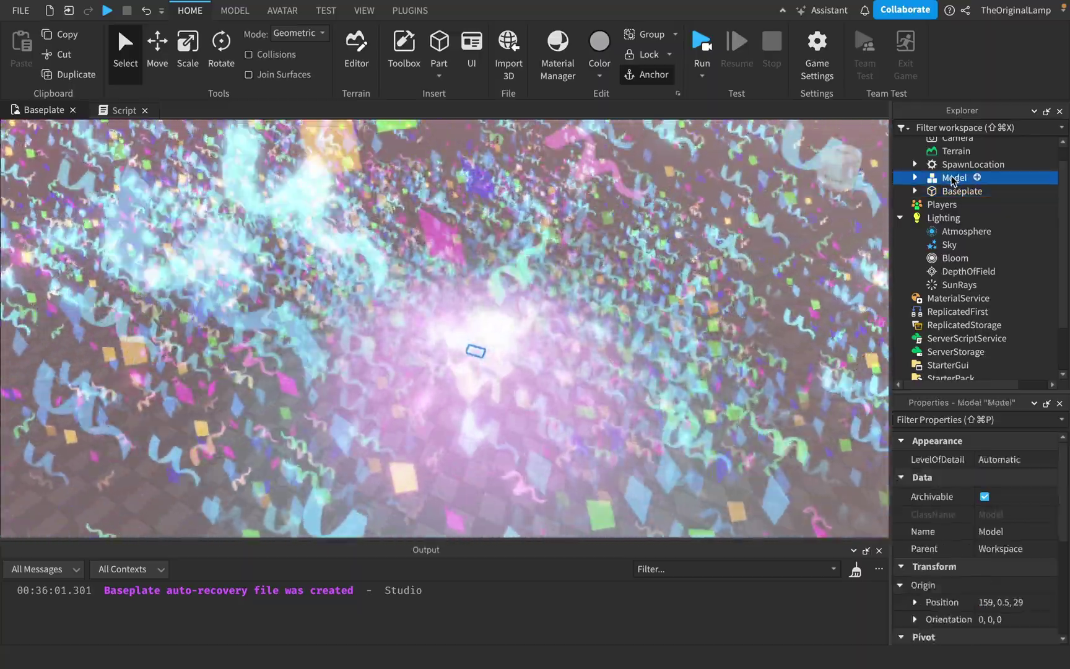
key(F2)
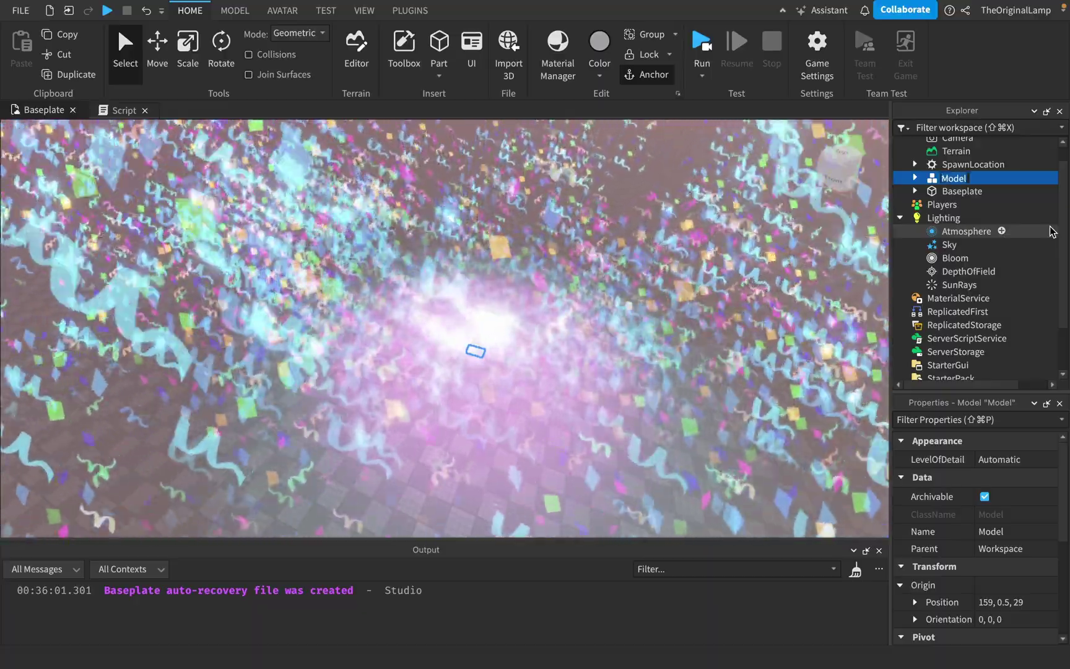
text(PartyBl)
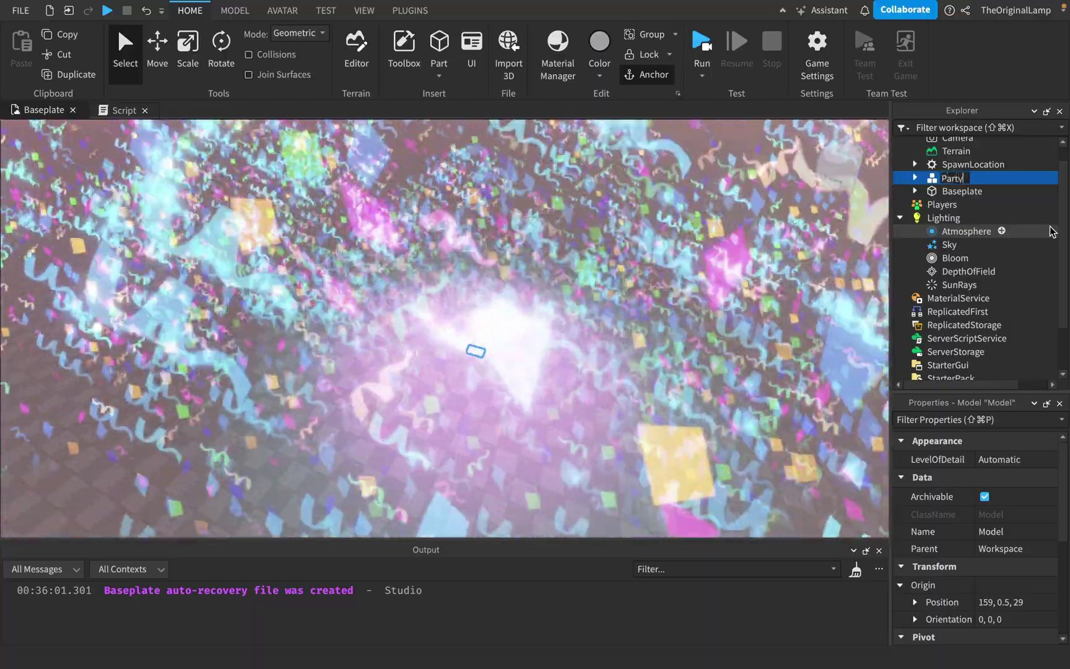
key(BackSpace)
key(BackSpace)
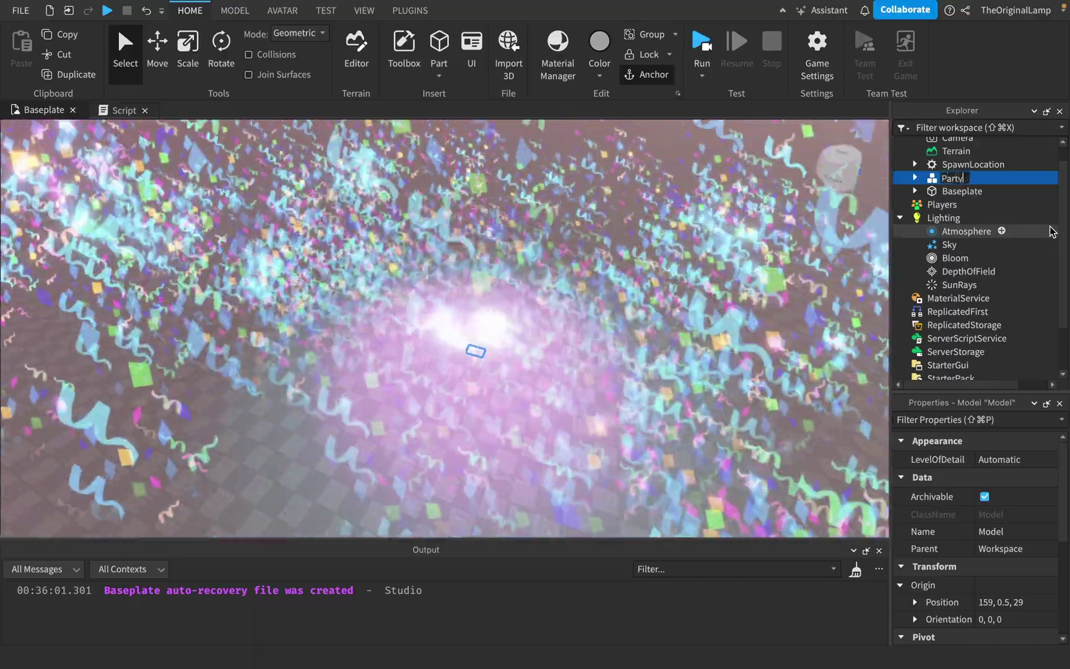
text(Part)
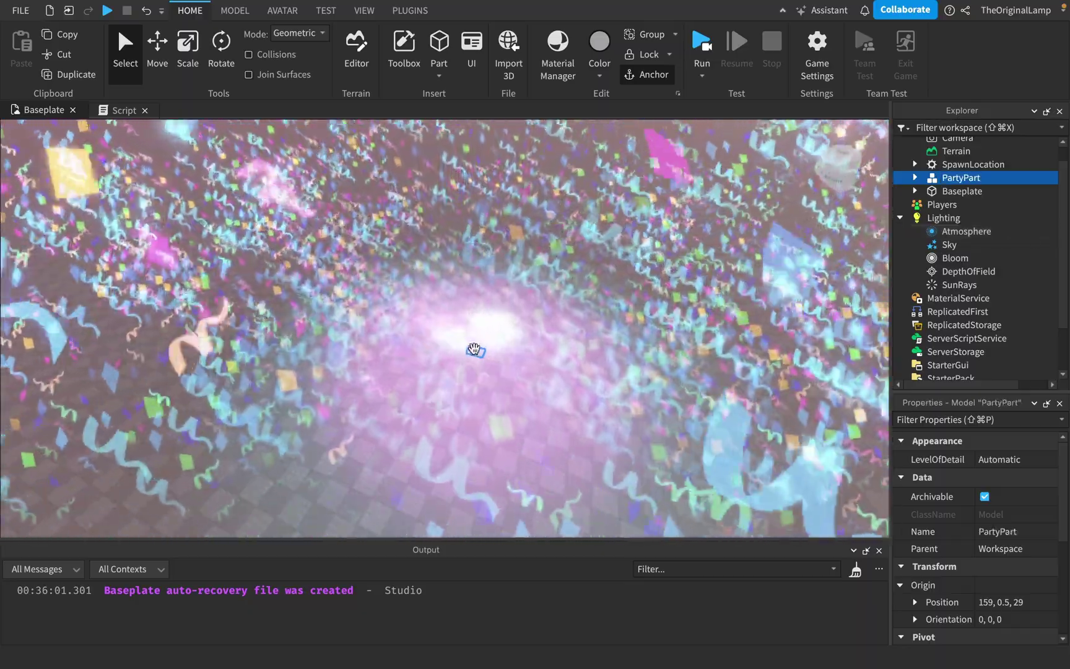
Duplicate the PartyPart model three times and spread the models freehand across the baseplate.
drag(476, 351, 555, 516)
key(super+d)
key(super+d)
key(super+d)
key(w)
right_drag(623, 387, 623, 387)
scroll(623, 387, down, 3)
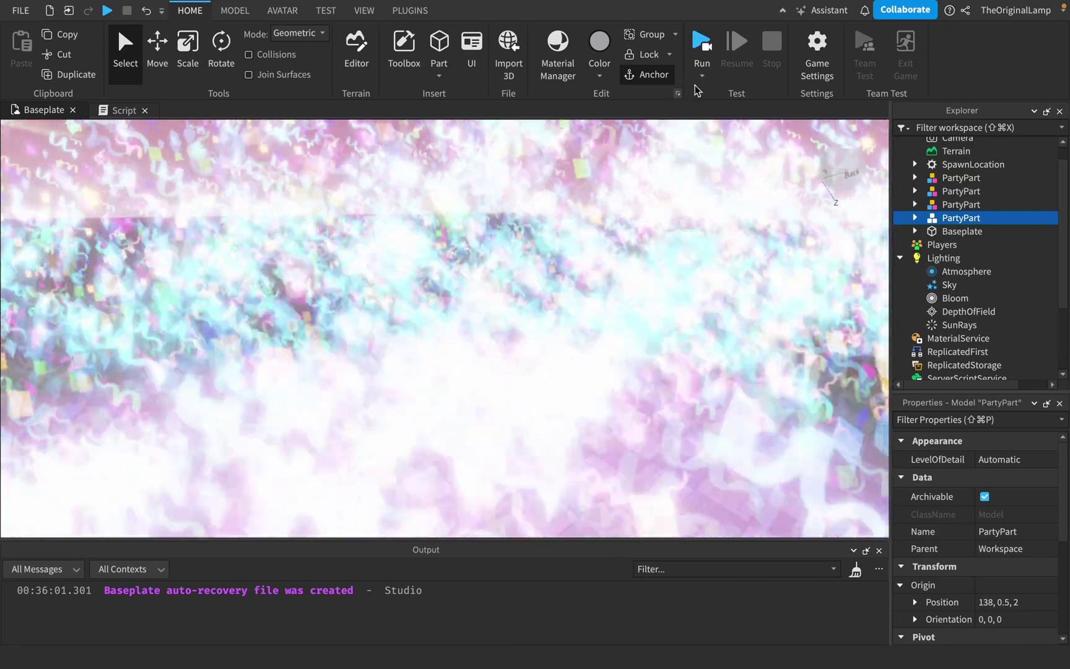
Playtest from the current camera location with Play Here and walk the character through the flashing lights and confetti.
click(701, 76)
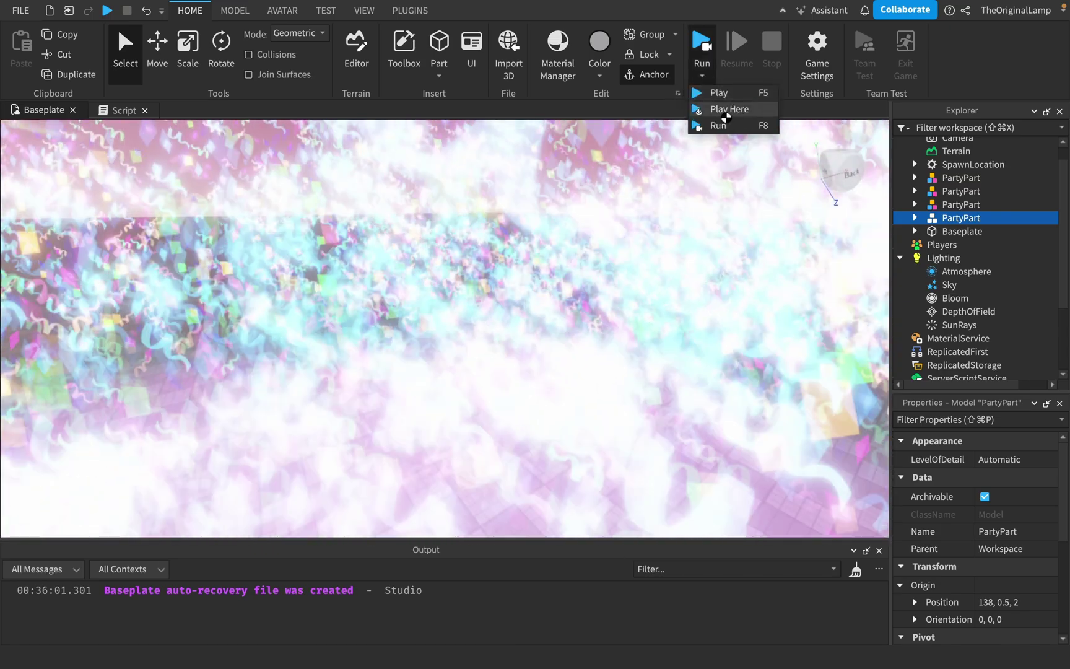
click(725, 110)
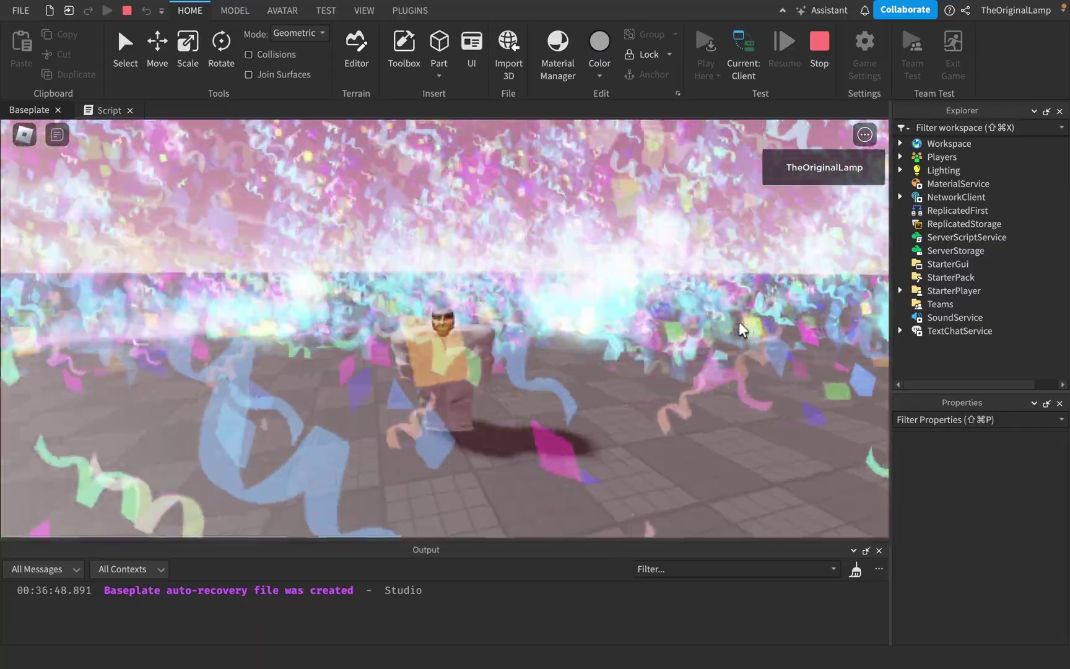
key(w)
right_drag(739, 321, 739, 321)
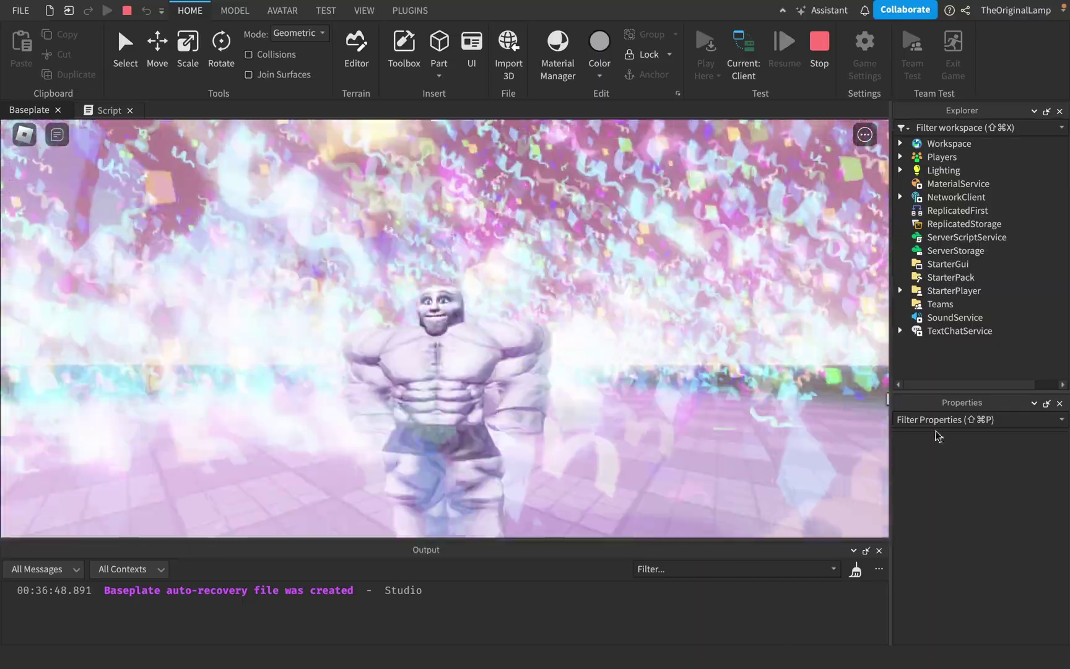
Make the character dance with the chat command "/e dance", hide the chat window, and stop the playtest.
key(slash)
text(/e da)
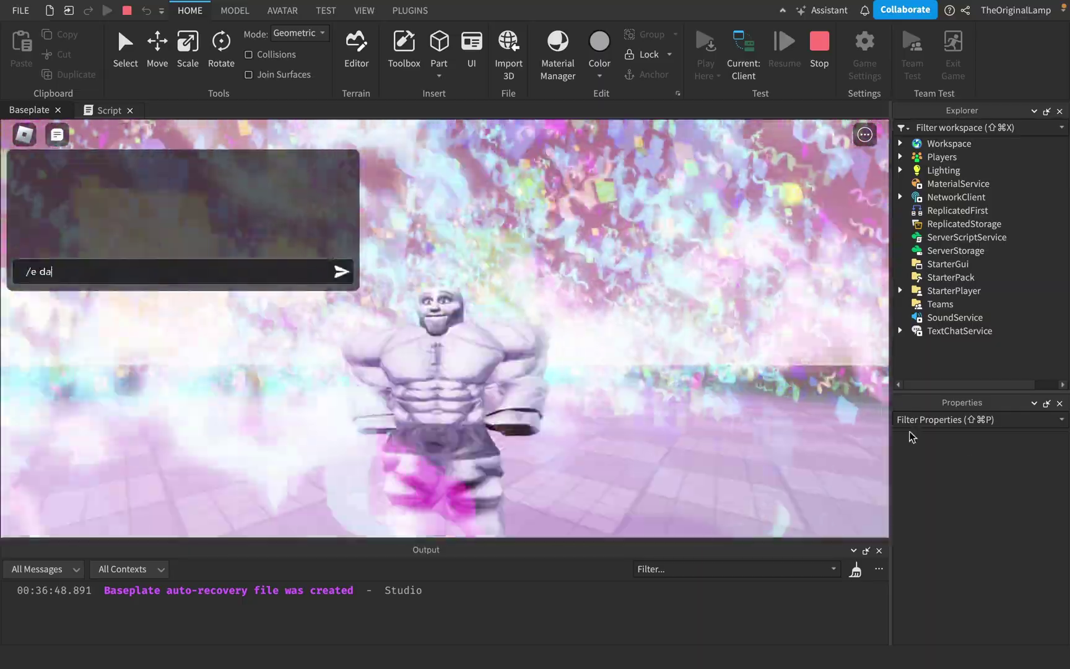
text(nce)
key(Return)
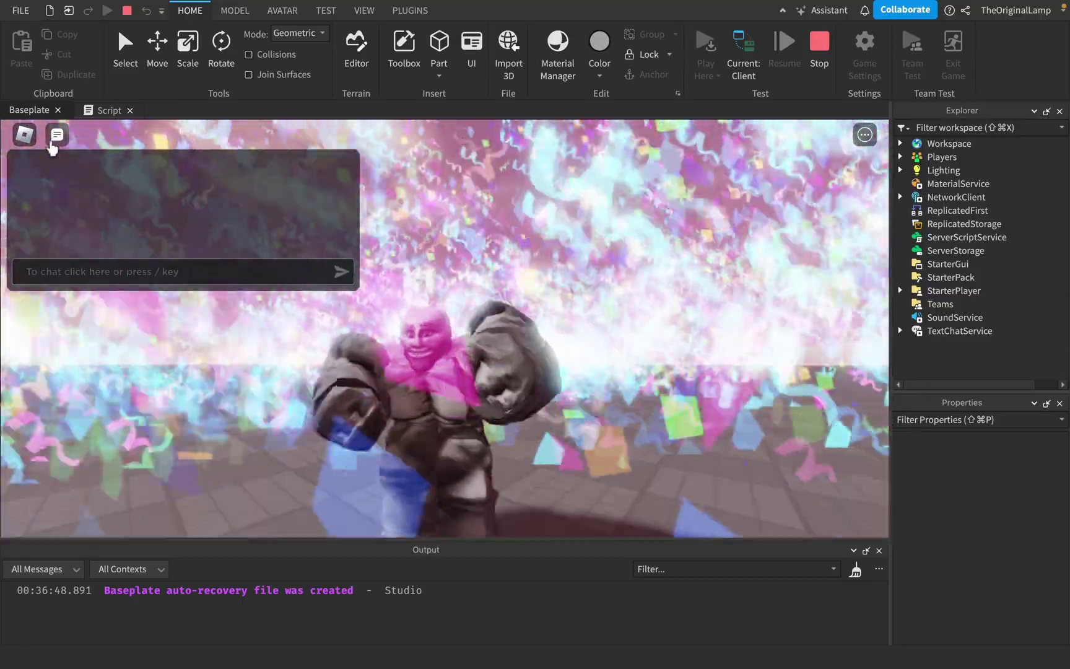
click(54, 137)
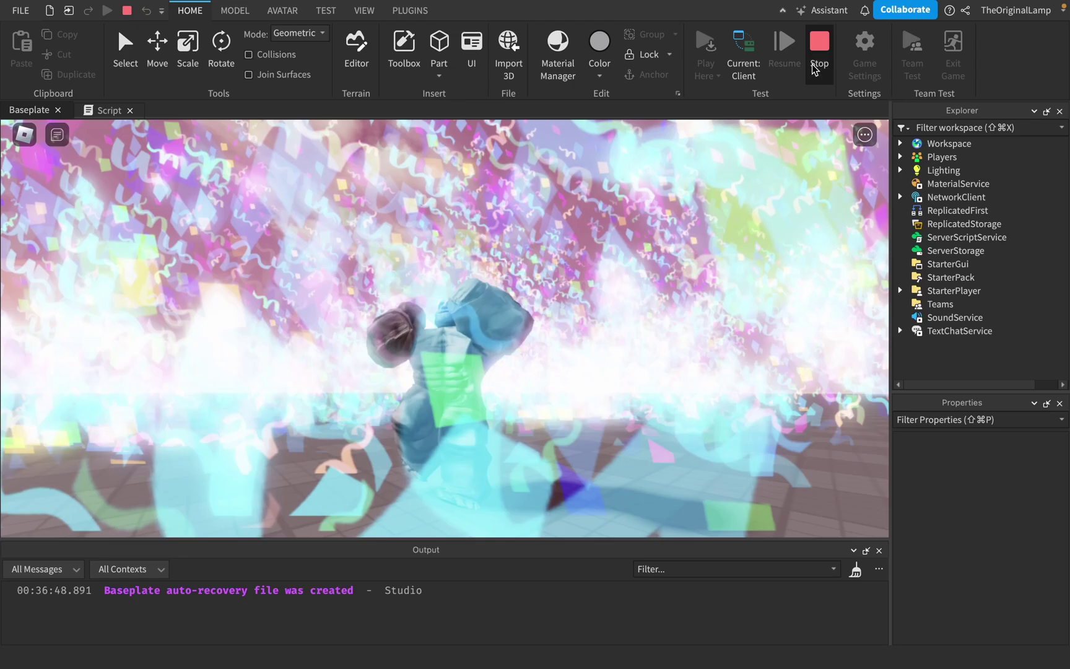
click(819, 50)
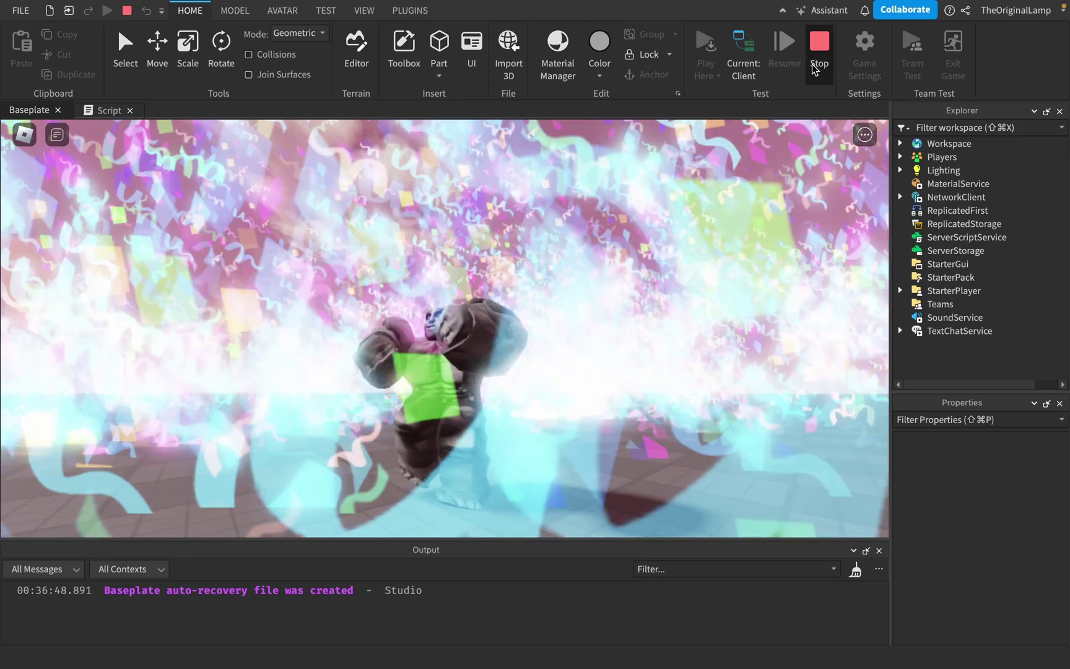
Delete three of the four PartyPart models, keeping one on the baseplate.
right_drag(654, 197, 636, 224)
super+click(957, 180)
super+click(958, 194)
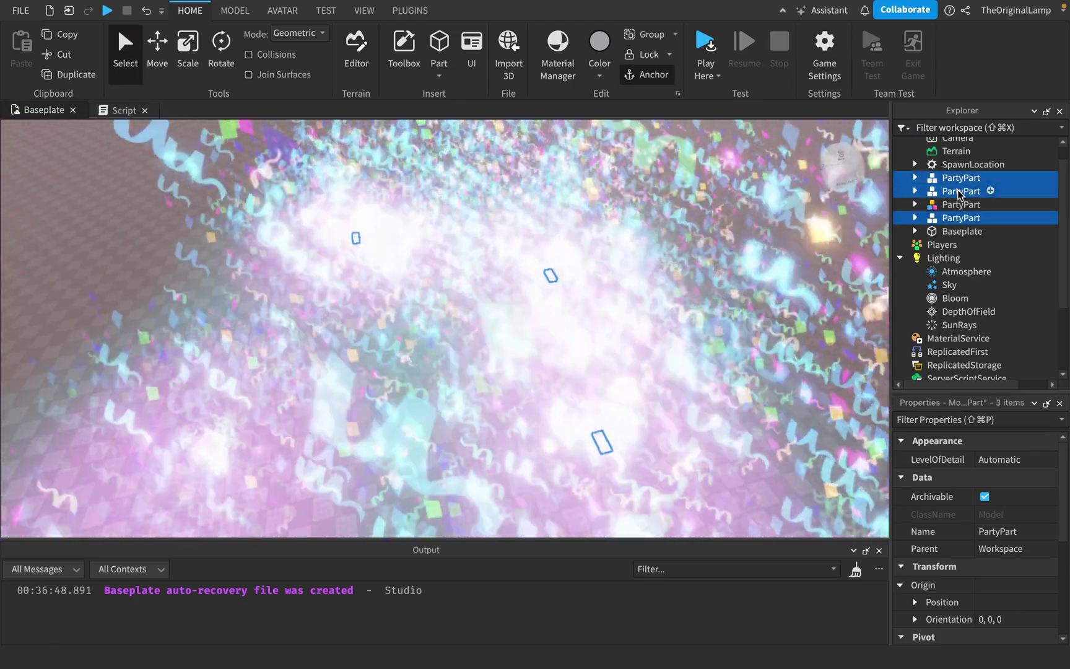
click(957, 193)
click(959, 205)
shift+click(959, 178)
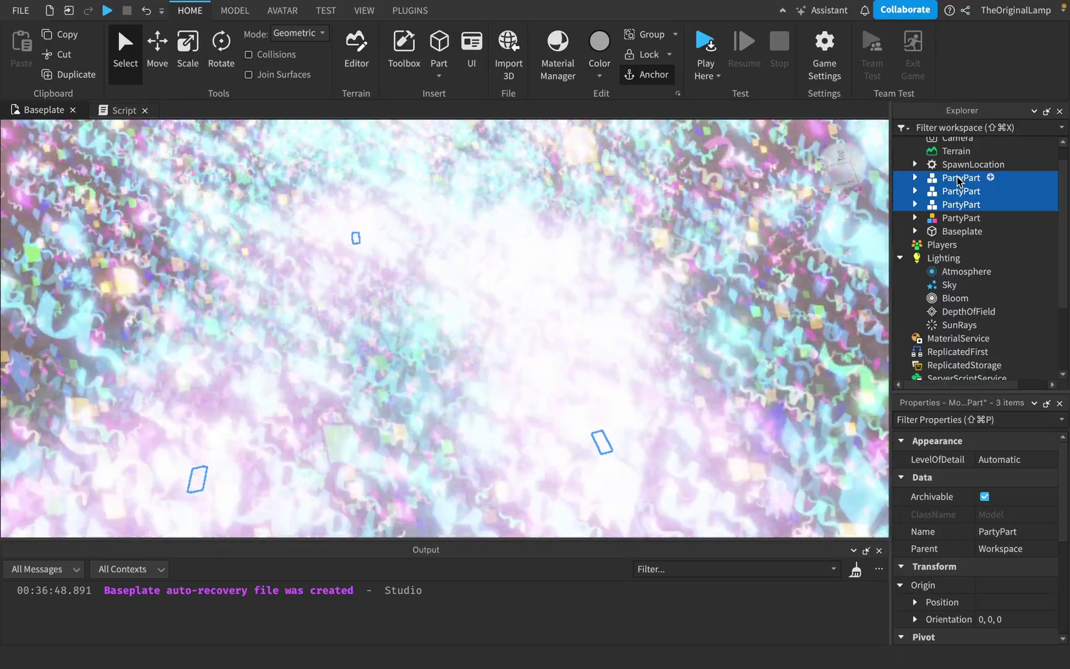
key(Delete)
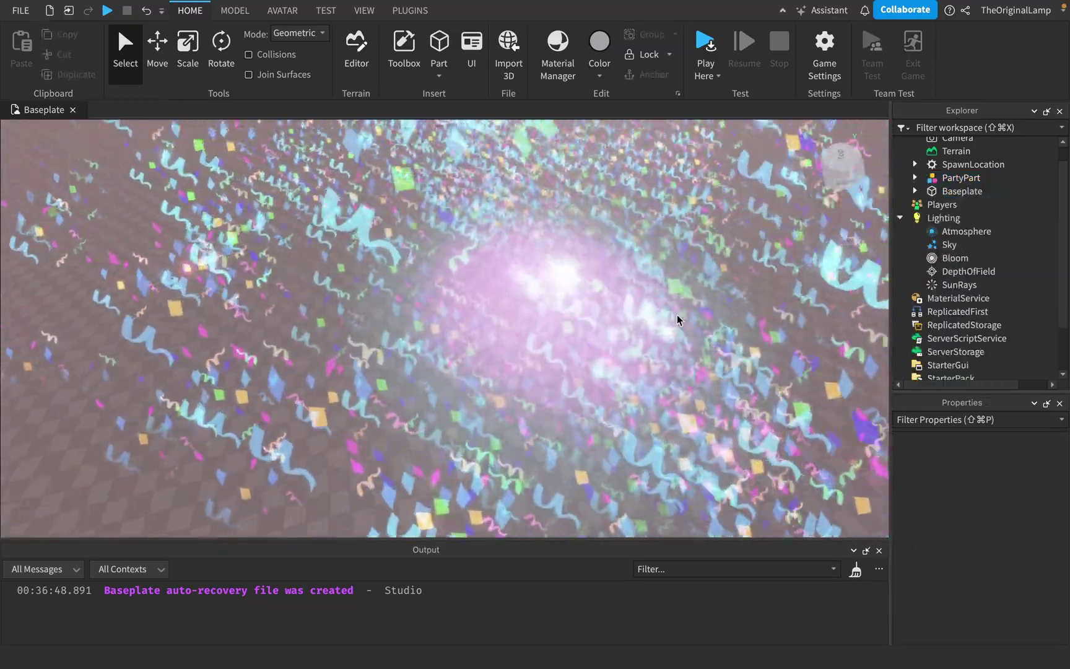
Move the remaining PartyPart model freehand across the baseplate to about 84, 0.5, 99.
right_drag(678, 314, 659, 360)
scroll(657, 358, down, 10)
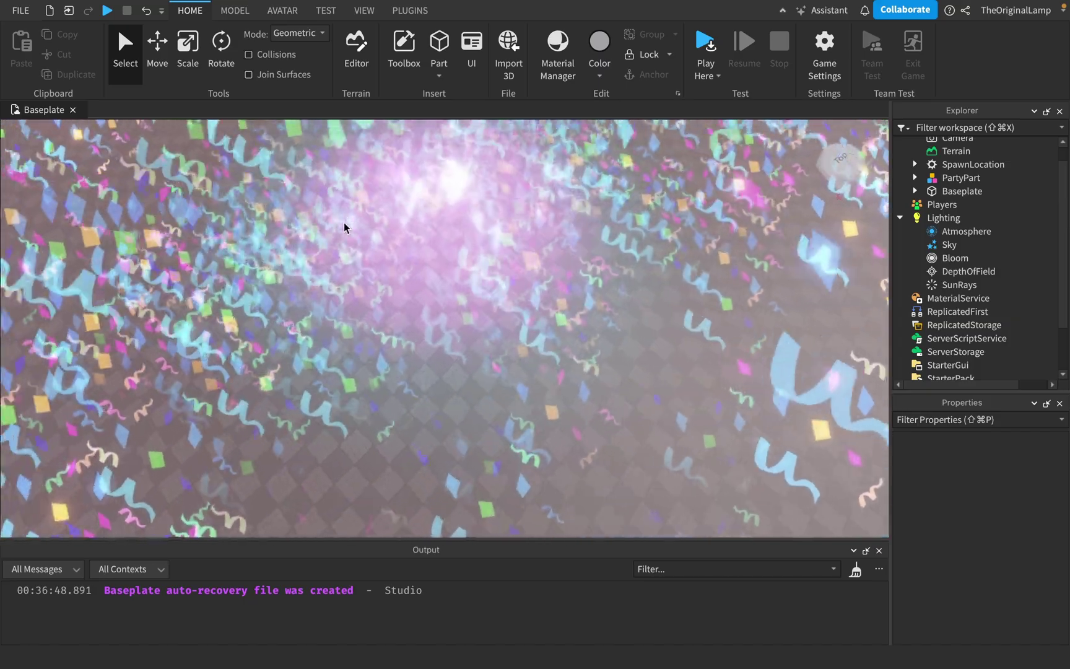
click(973, 164)
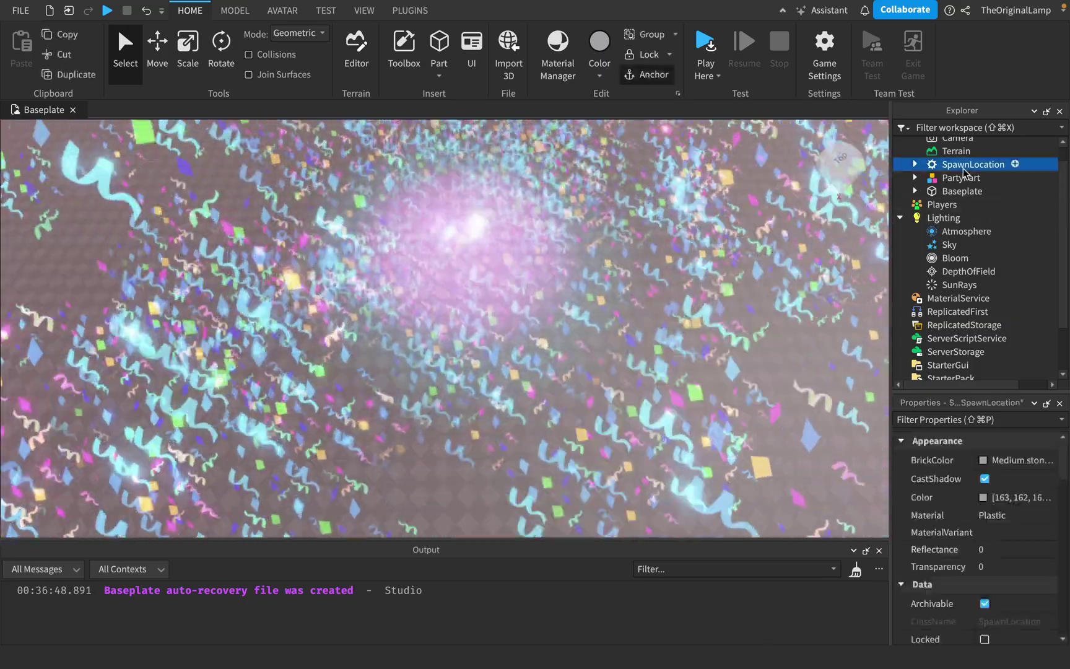
click(960, 178)
right_drag(688, 313, 644, 318)
drag(500, 317, 373, 337)
drag(484, 342, 697, 304)
Examine the PartyPart's confetti and colored glow from several angles and distances.
key(f)
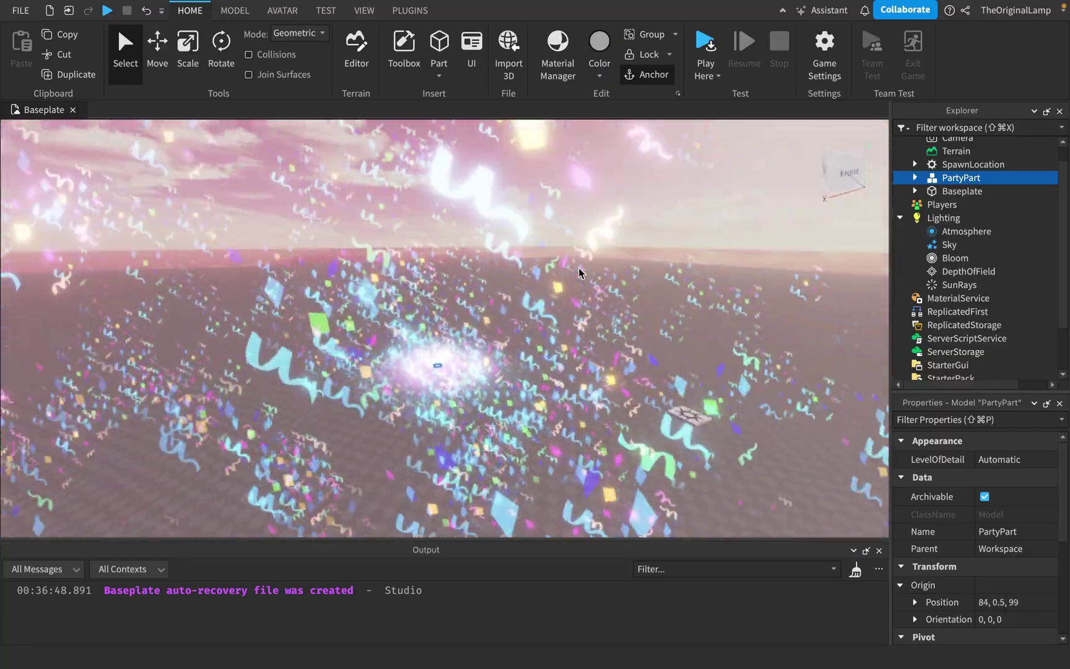
key(w)
right_drag(578, 268, 628, 300)
key(d)
scroll(627, 300, down, 3)
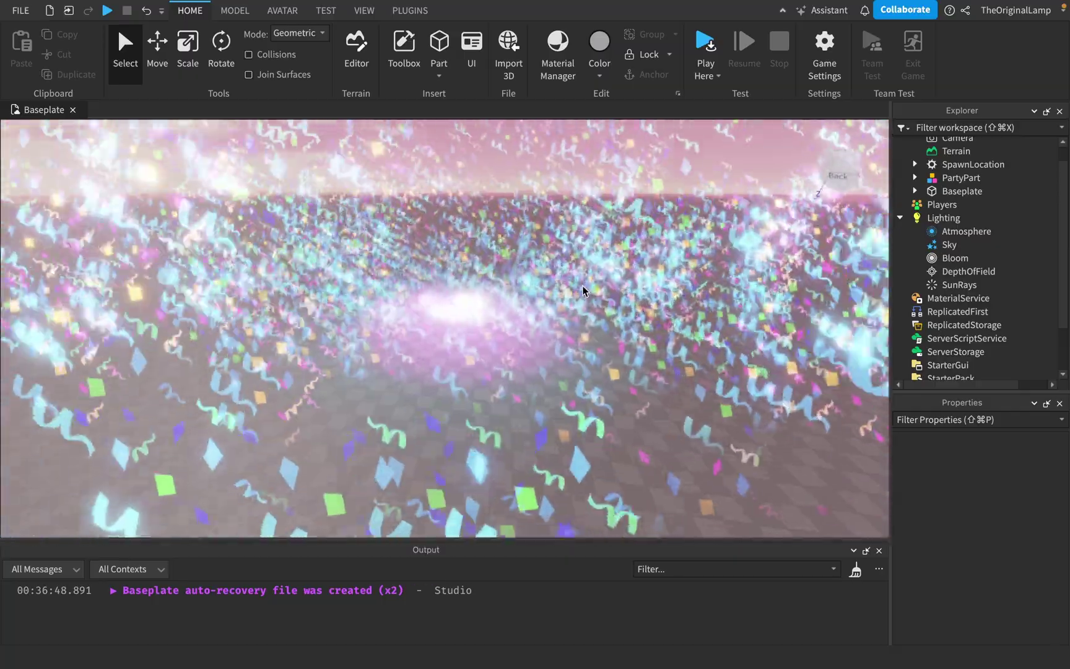
right_drag(582, 286, 582, 286)
key(w)
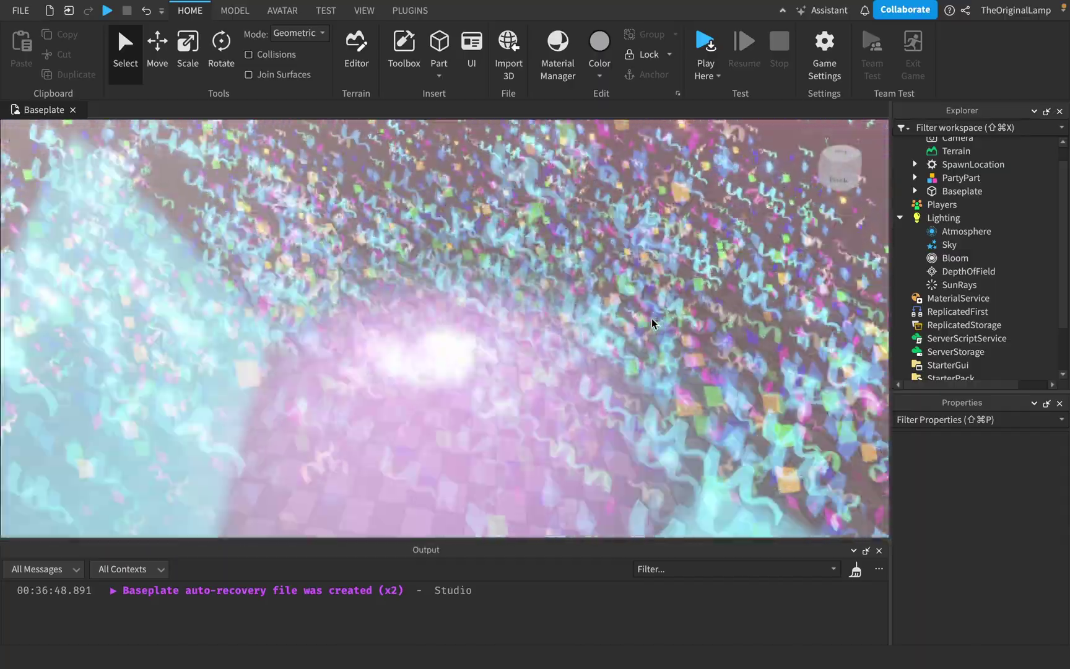
Select the PartyPart model and inspect its confetti and glow against the baseplate and sky.
right_drag(652, 318, 571, 294)
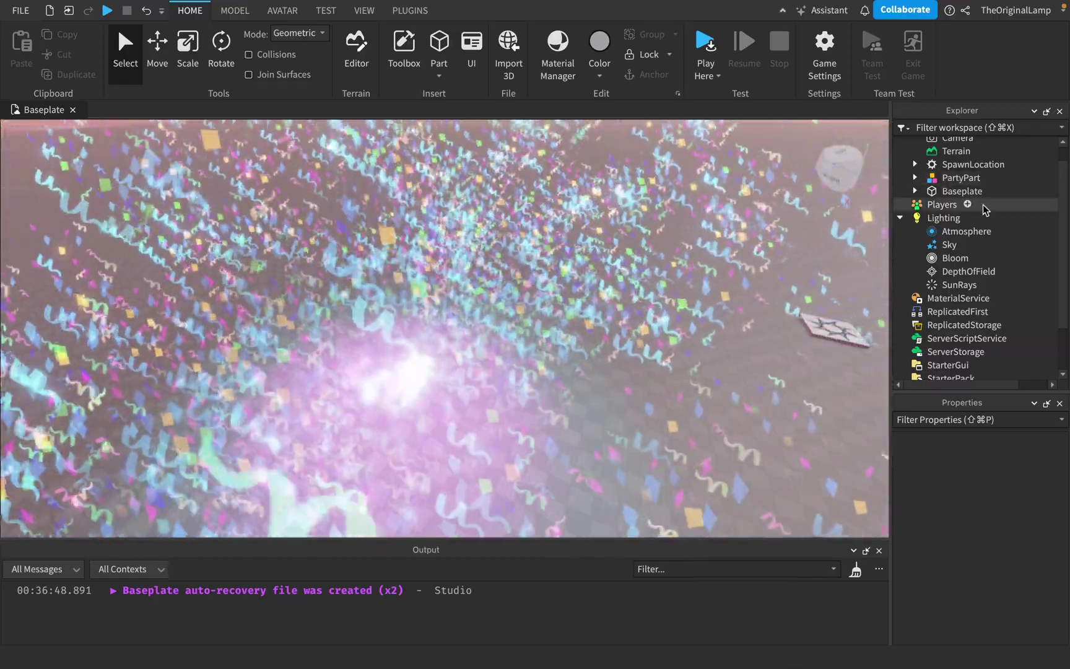
right_click(962, 180)
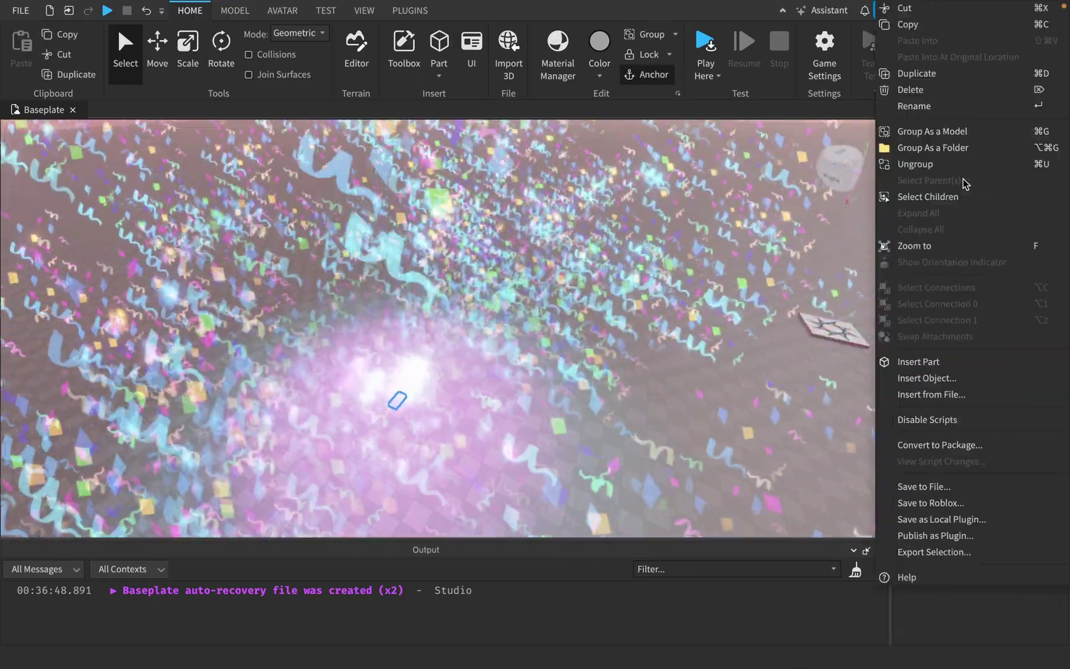
click(709, 307)
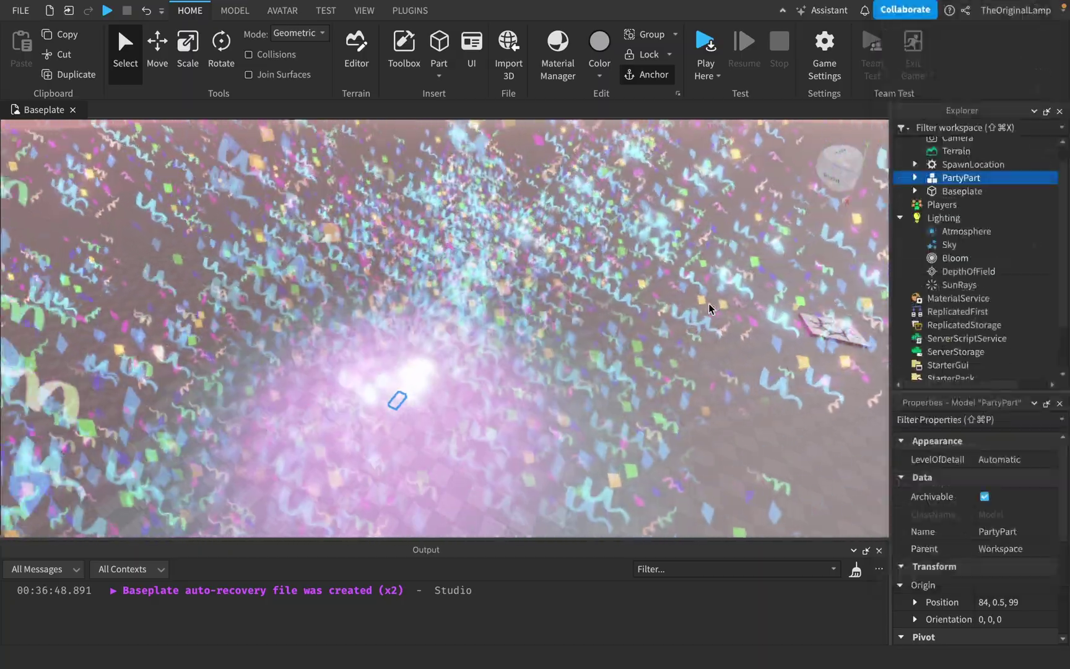
key(f)
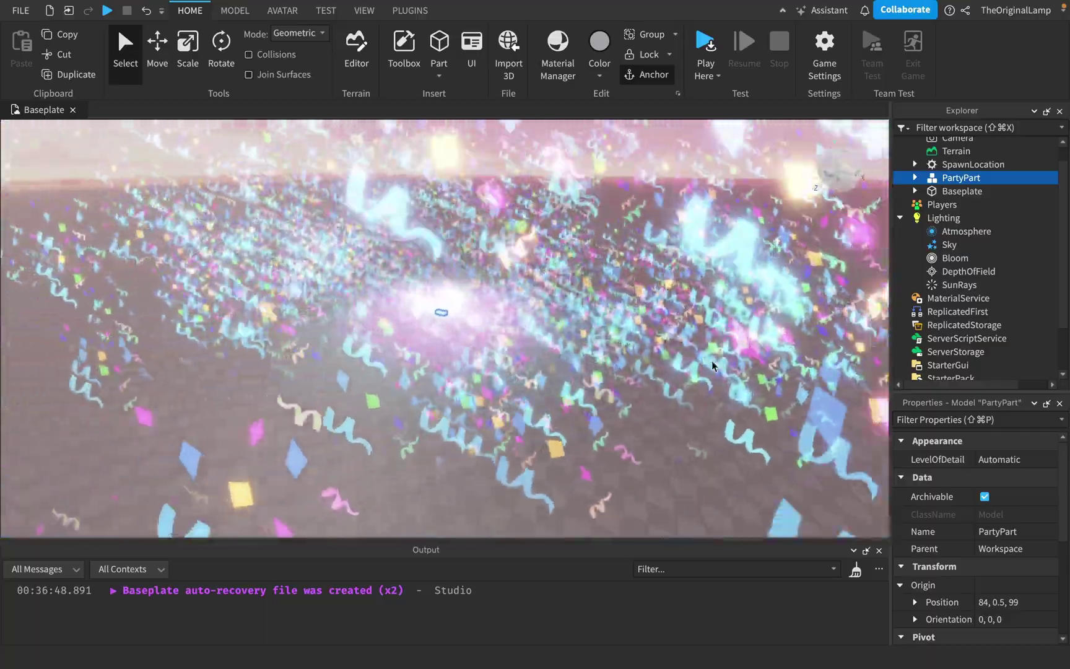
right_drag(712, 360, 707, 361)
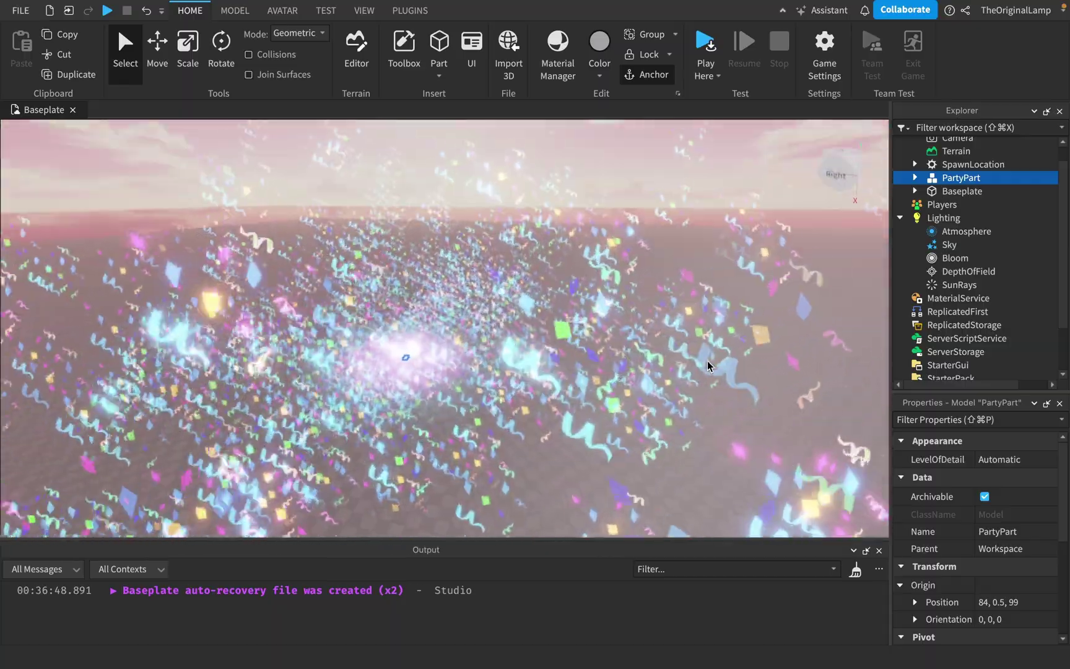
right_drag(707, 360, 706, 358)
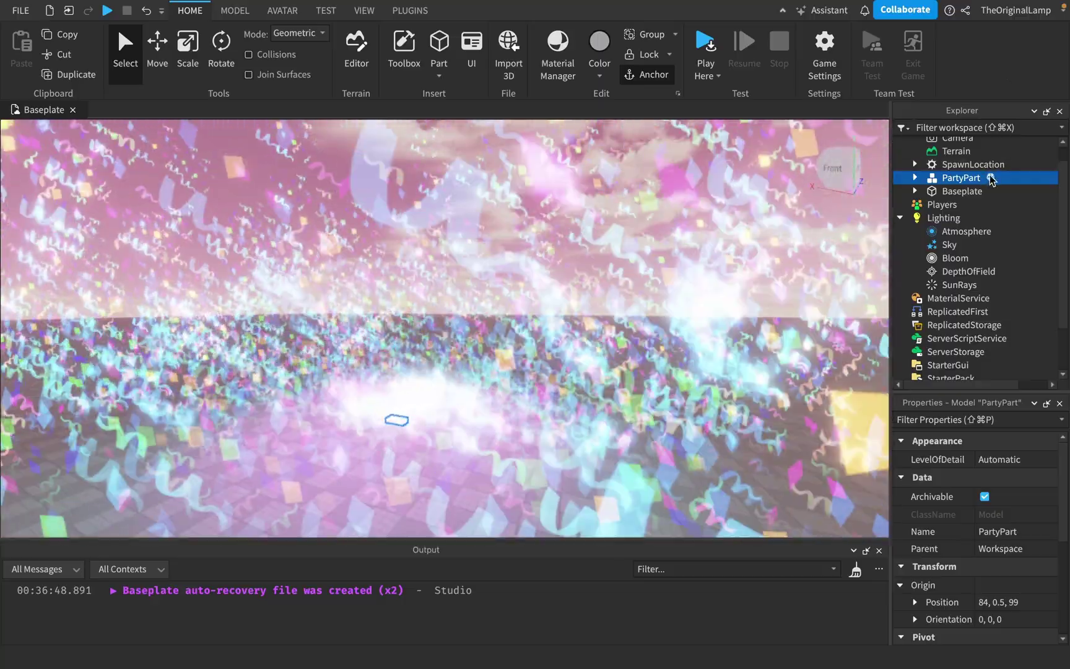
Try adding a Sparkles effect to the PartyPart model and move it into the first PartyBlock.
click(991, 178)
text(spa)
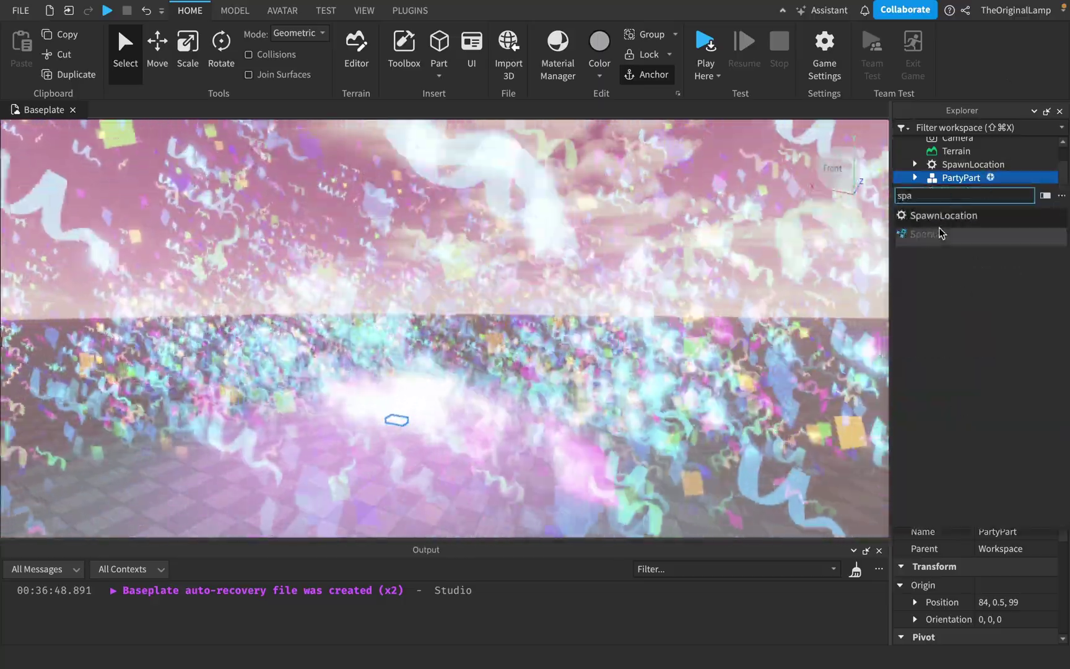
click(940, 234)
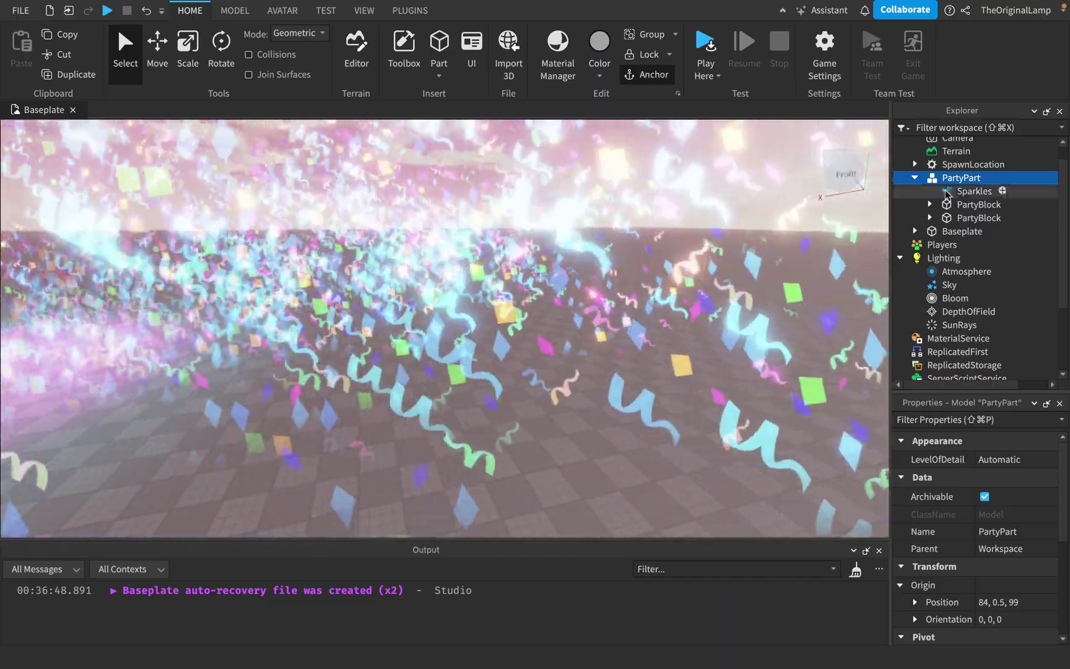
right_drag(719, 369, 719, 370)
key(s)
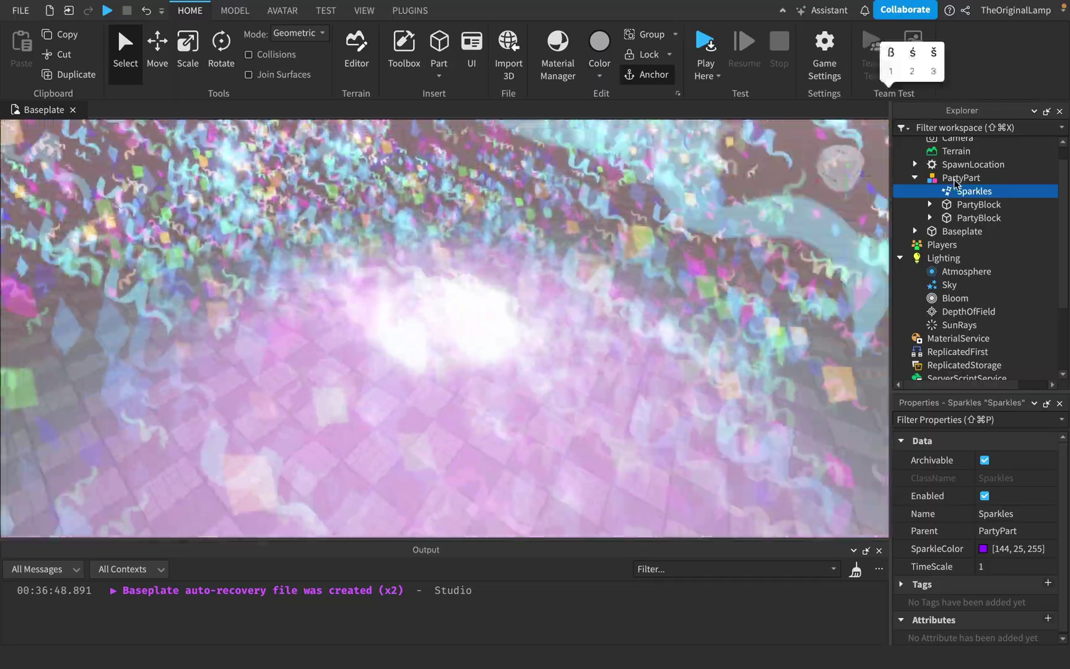
drag(956, 184, 978, 205)
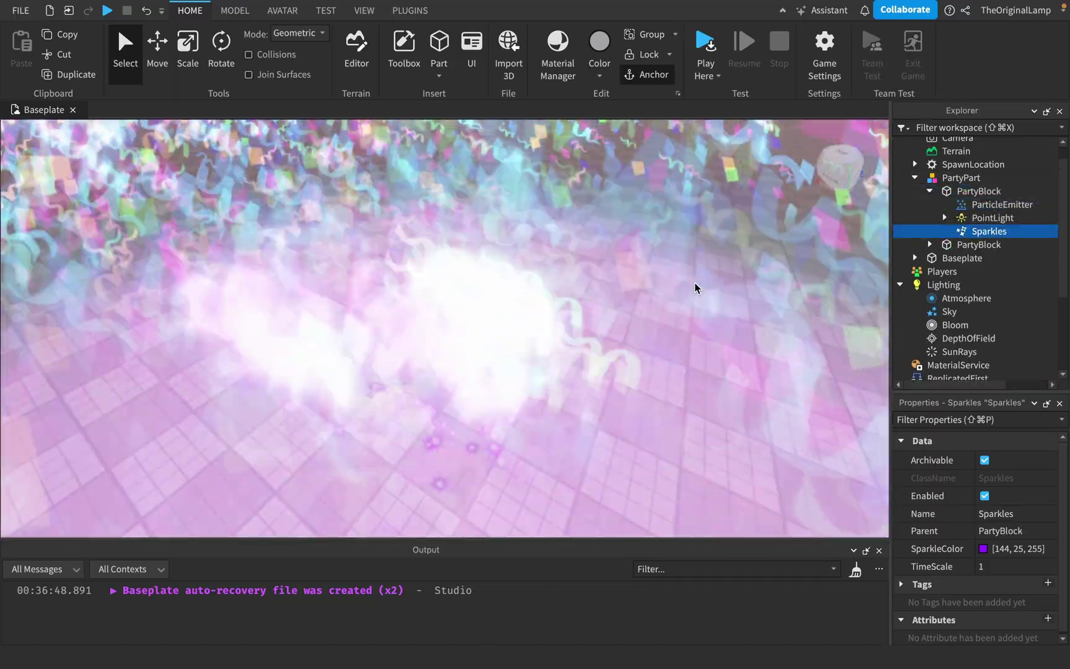
key(s)
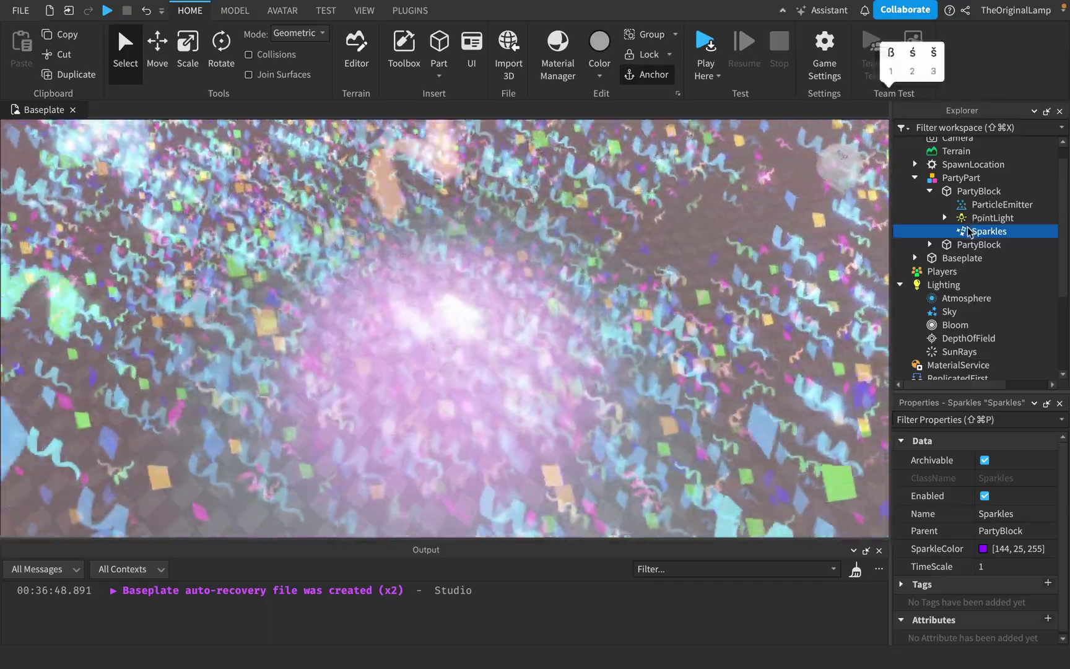
Delete the Sparkles effect from the first PartyBlock and collapse the PartyPart model's hierarchy.
click(974, 220)
click(977, 246)
click(996, 231)
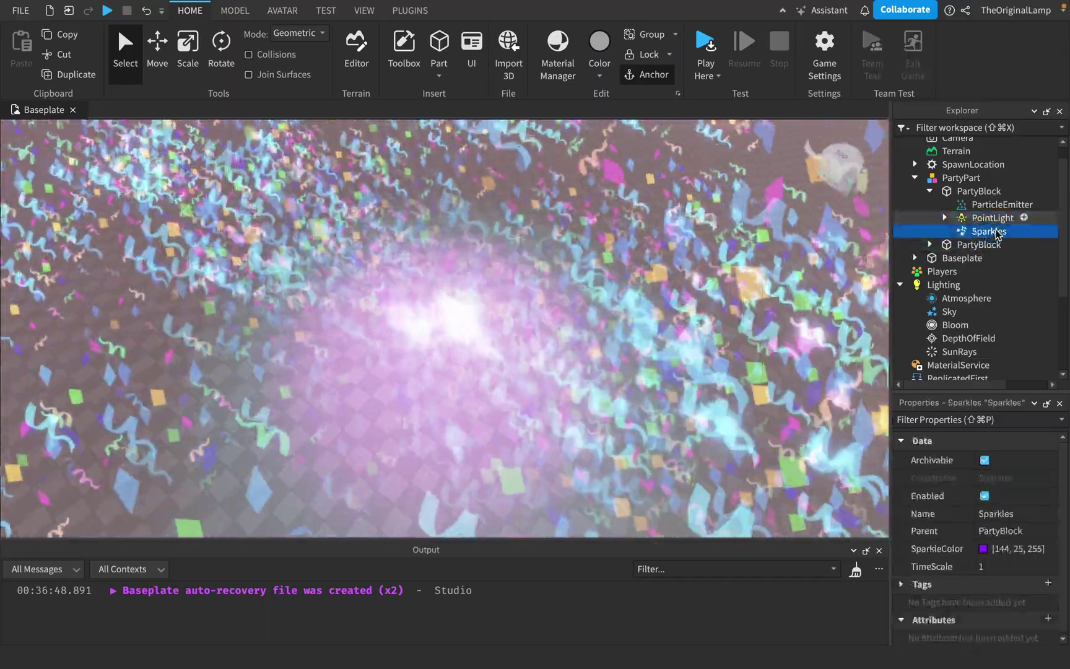
key(Delete)
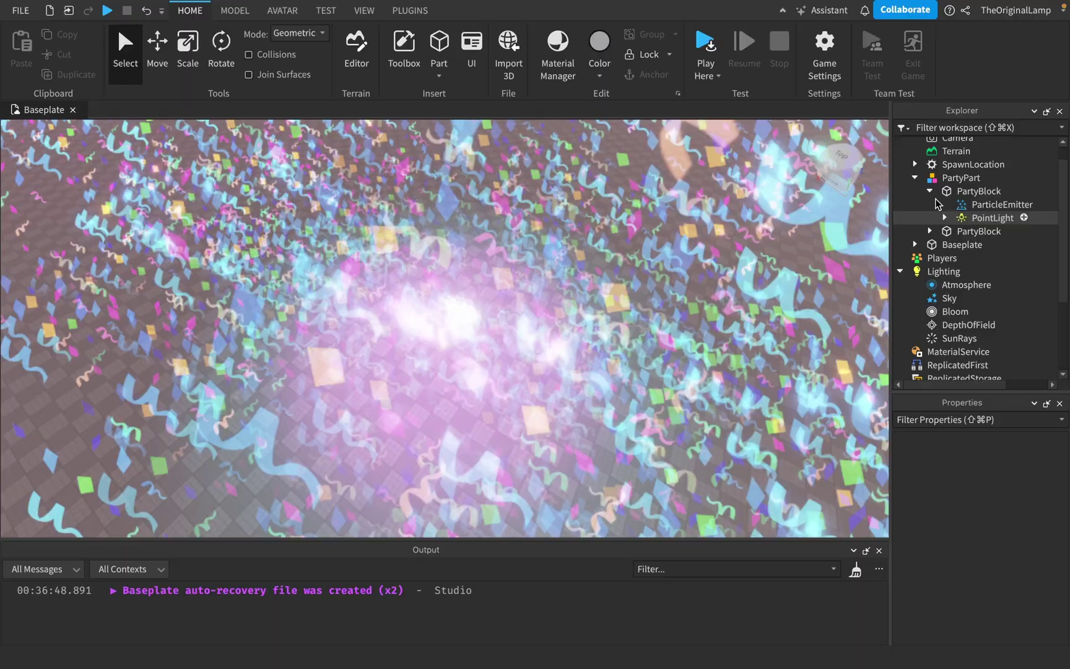
click(915, 178)
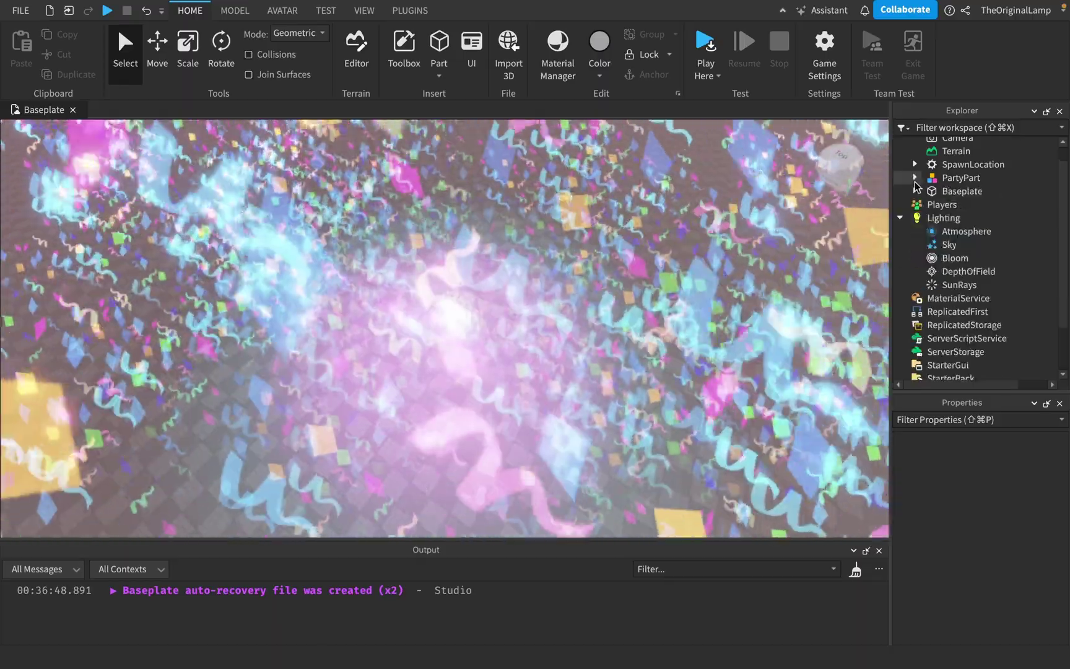
key(a)
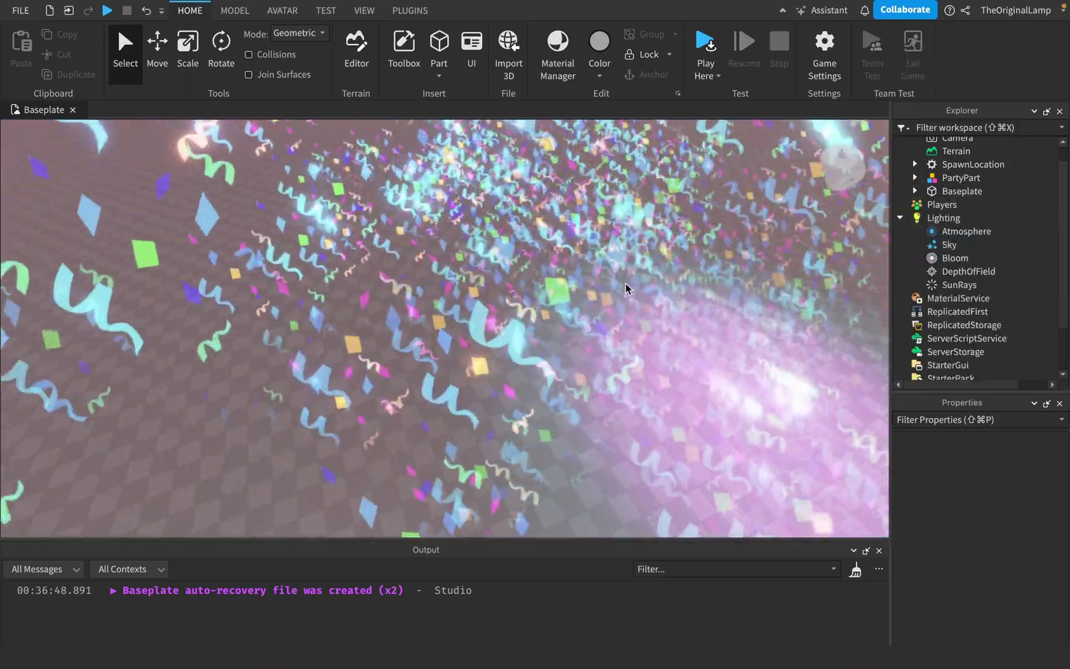